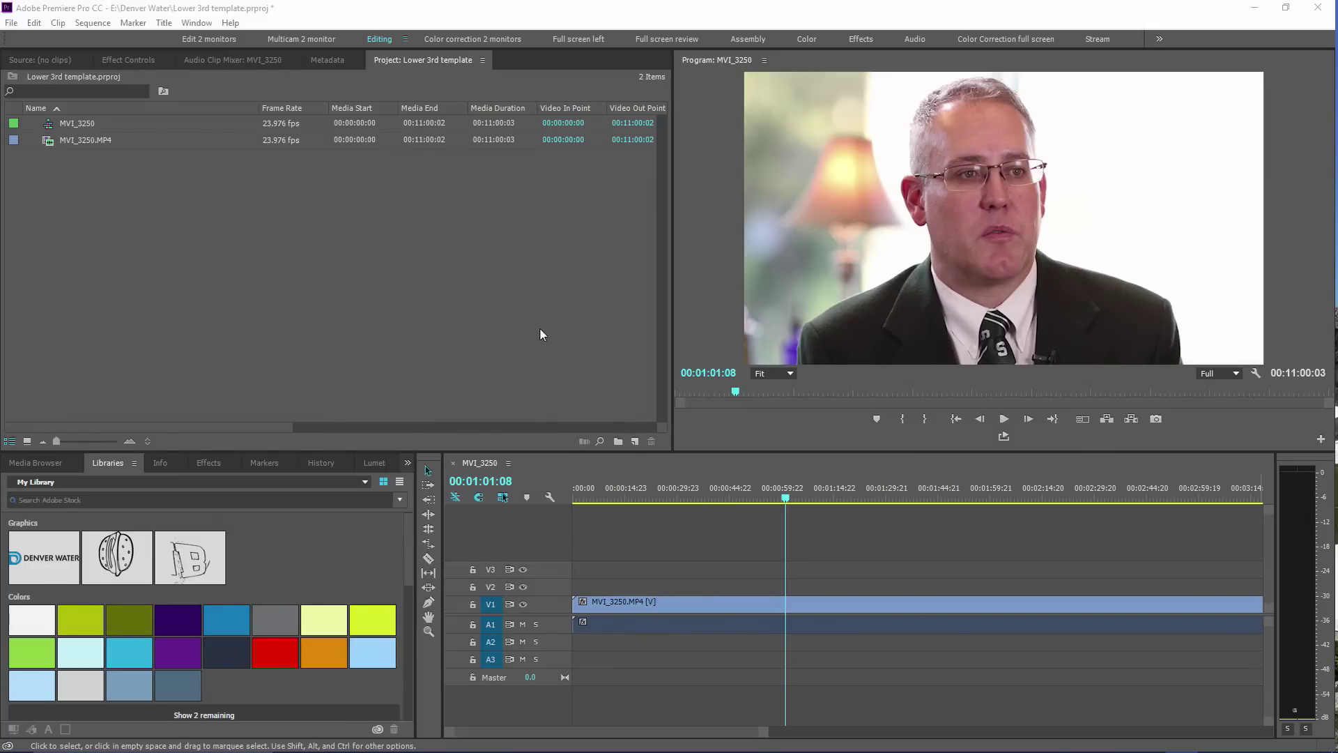
Create a new default still title named 'Base Lower Third' and open it in the Titler
click(428, 306)
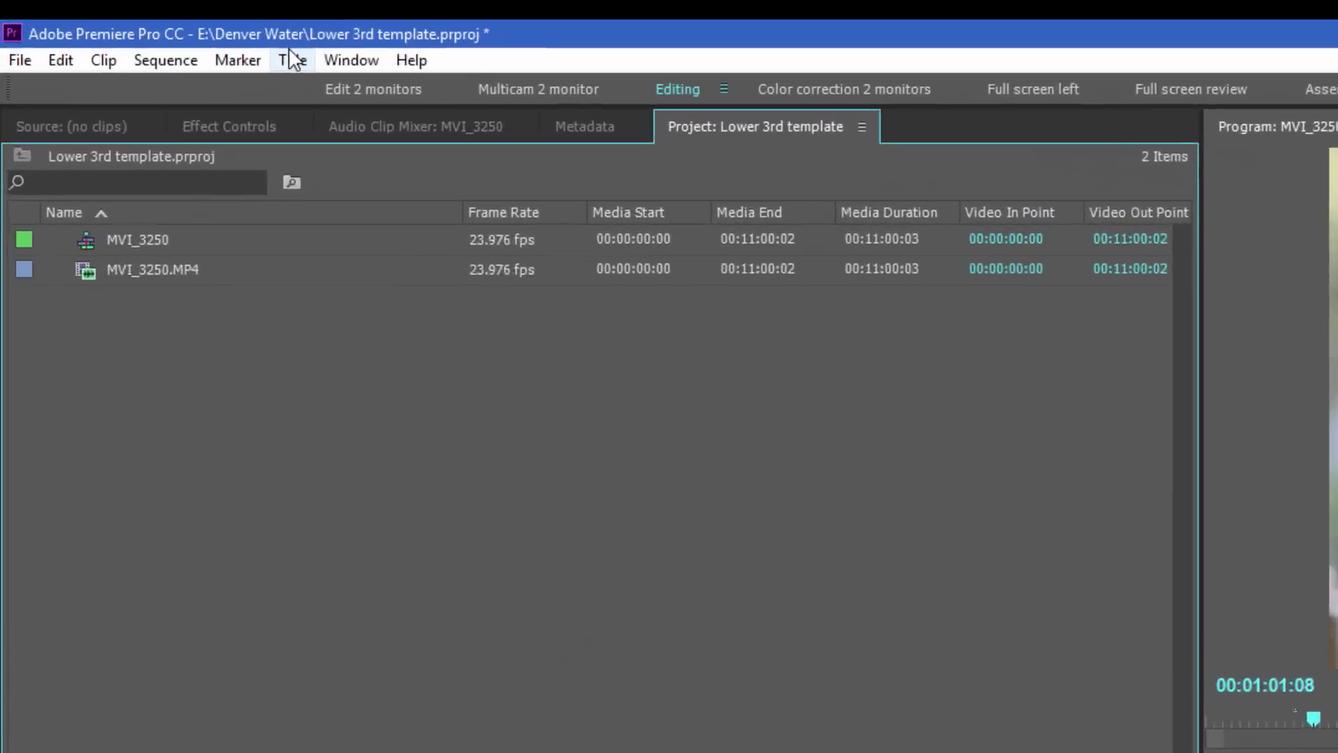
click(163, 22)
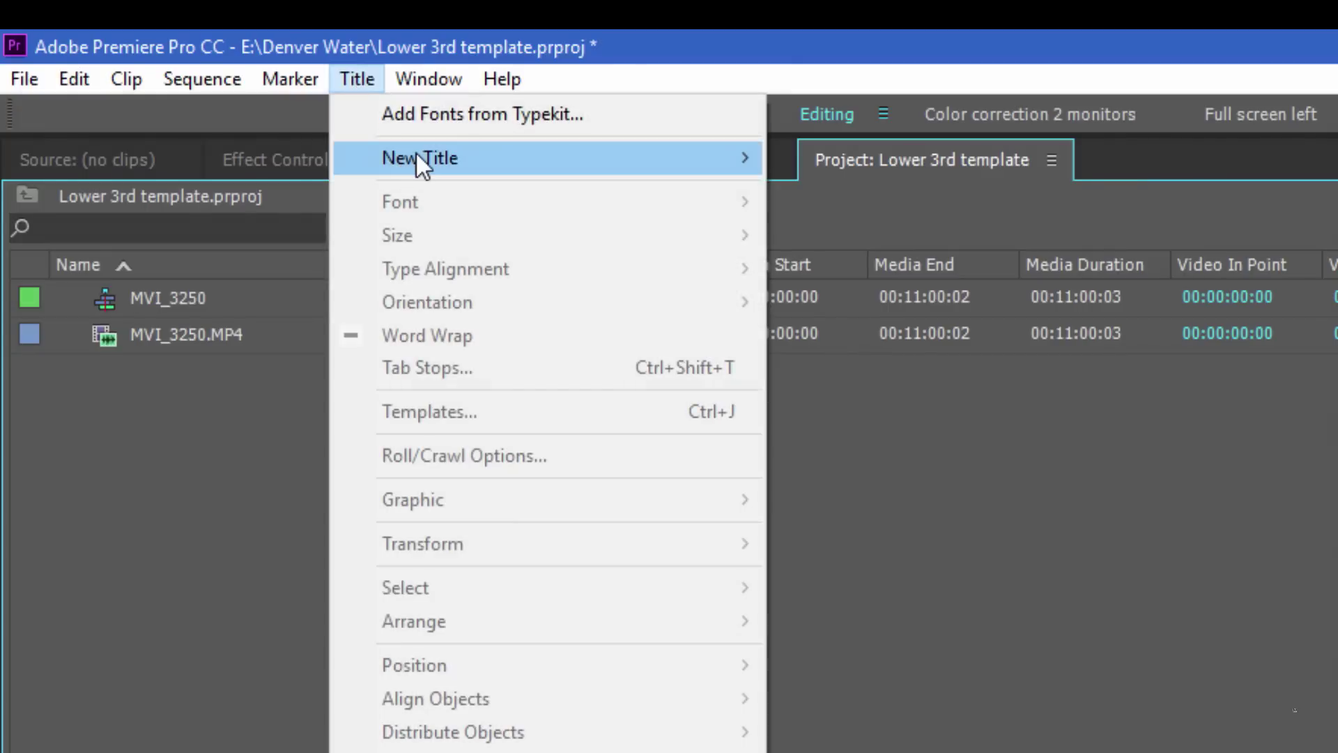
mouse_move(415, 157)
click(906, 158)
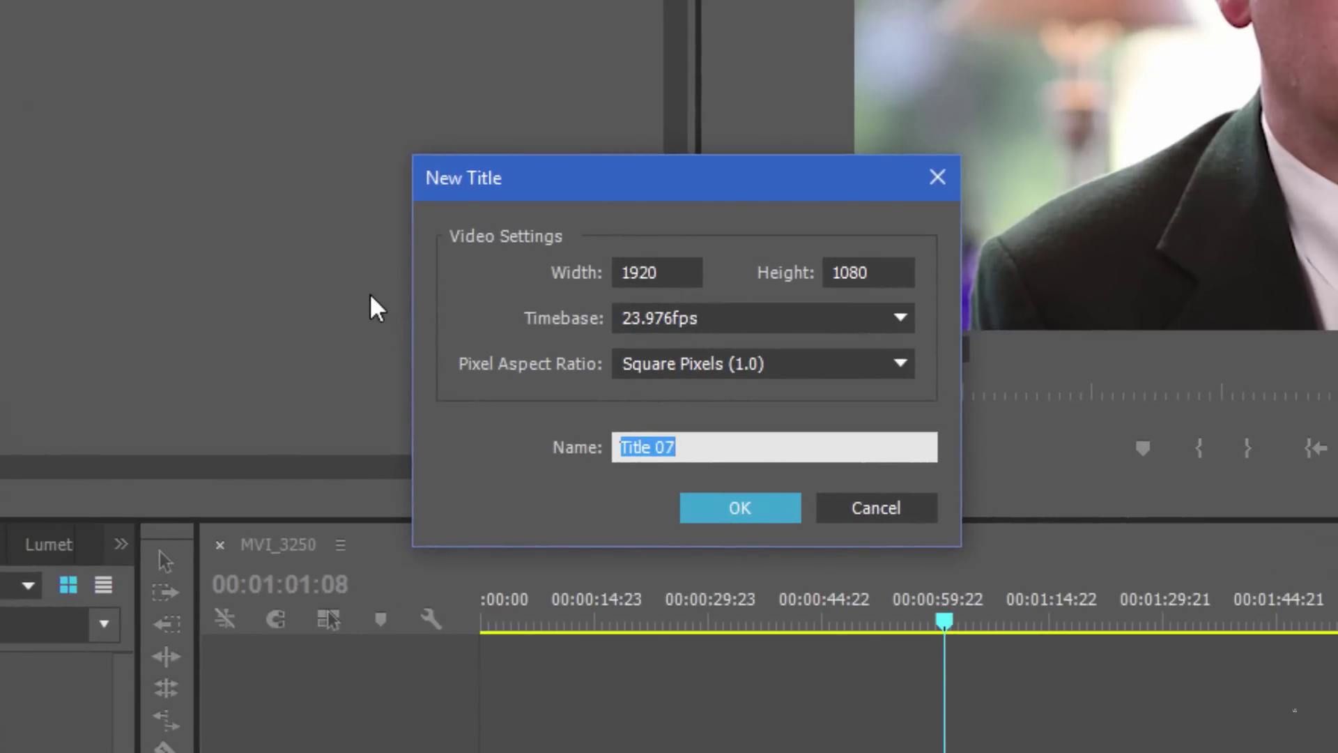
text(Base Lower Third)
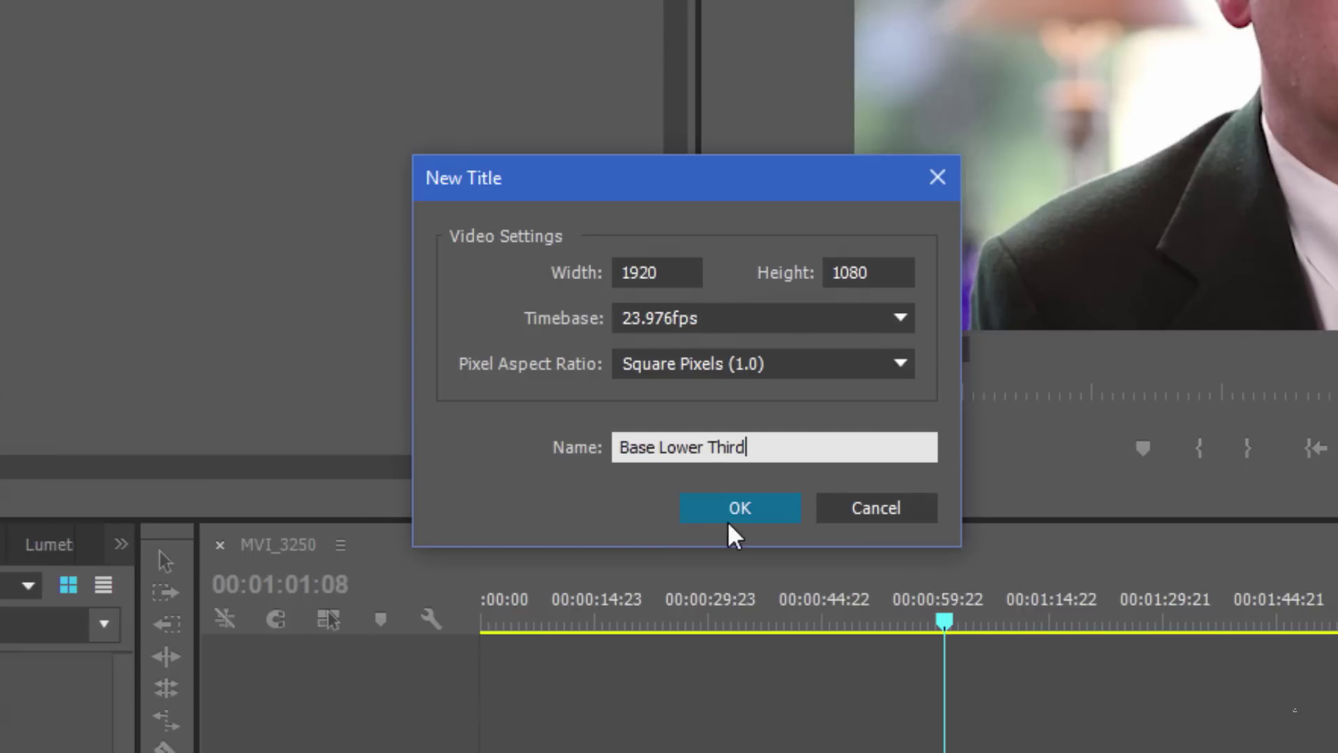
click(728, 519)
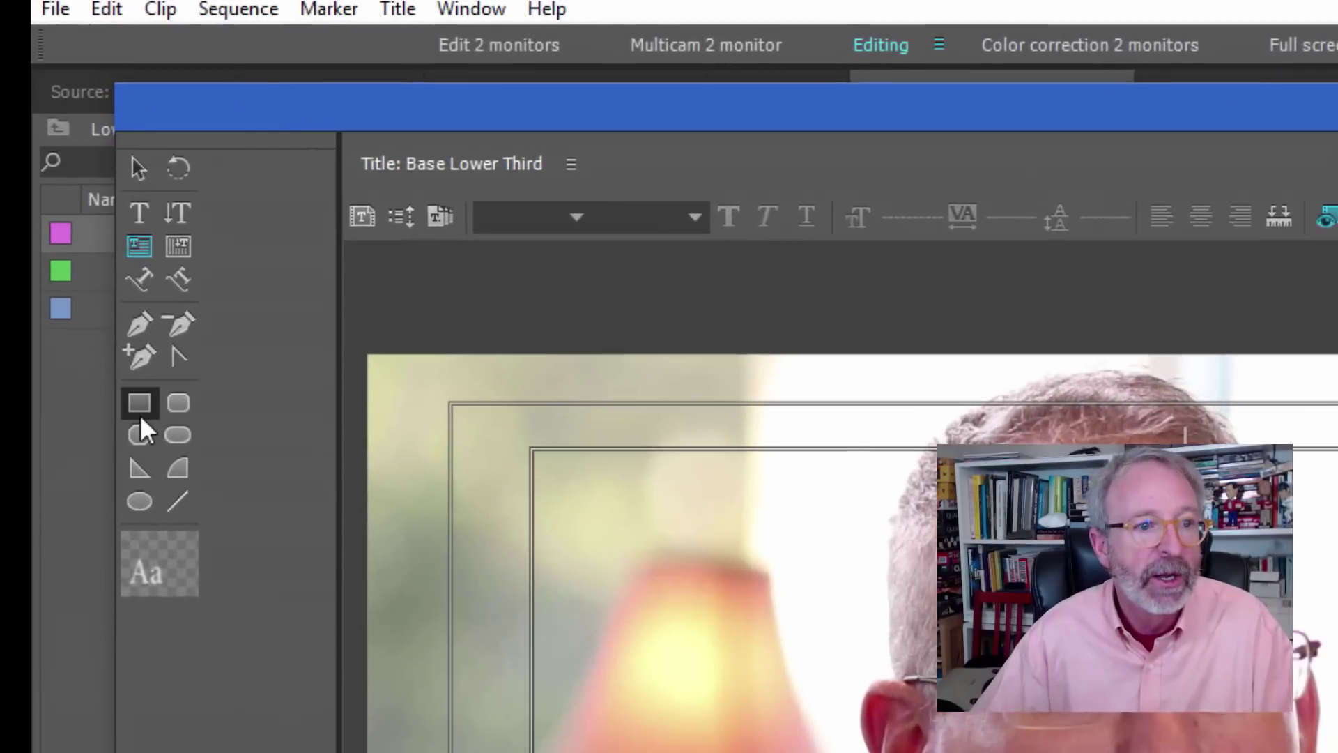
Draw a wide rectangle, about 1945 by 177, along the bottom of the title frame
click(139, 404)
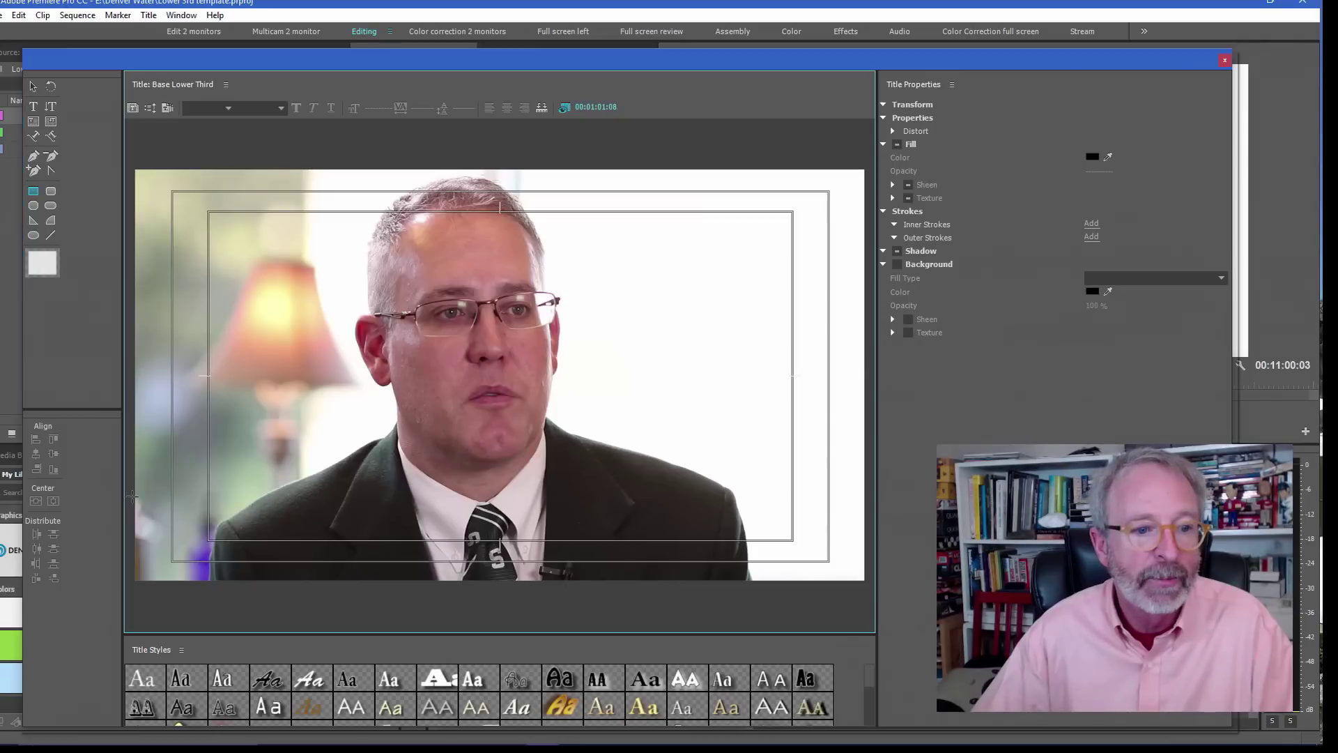
mouse_move(134, 496)
mouse_down()
mouse_move(207, 556)
mouse_move(756, 538)
mouse_move(869, 563)
mouse_up()
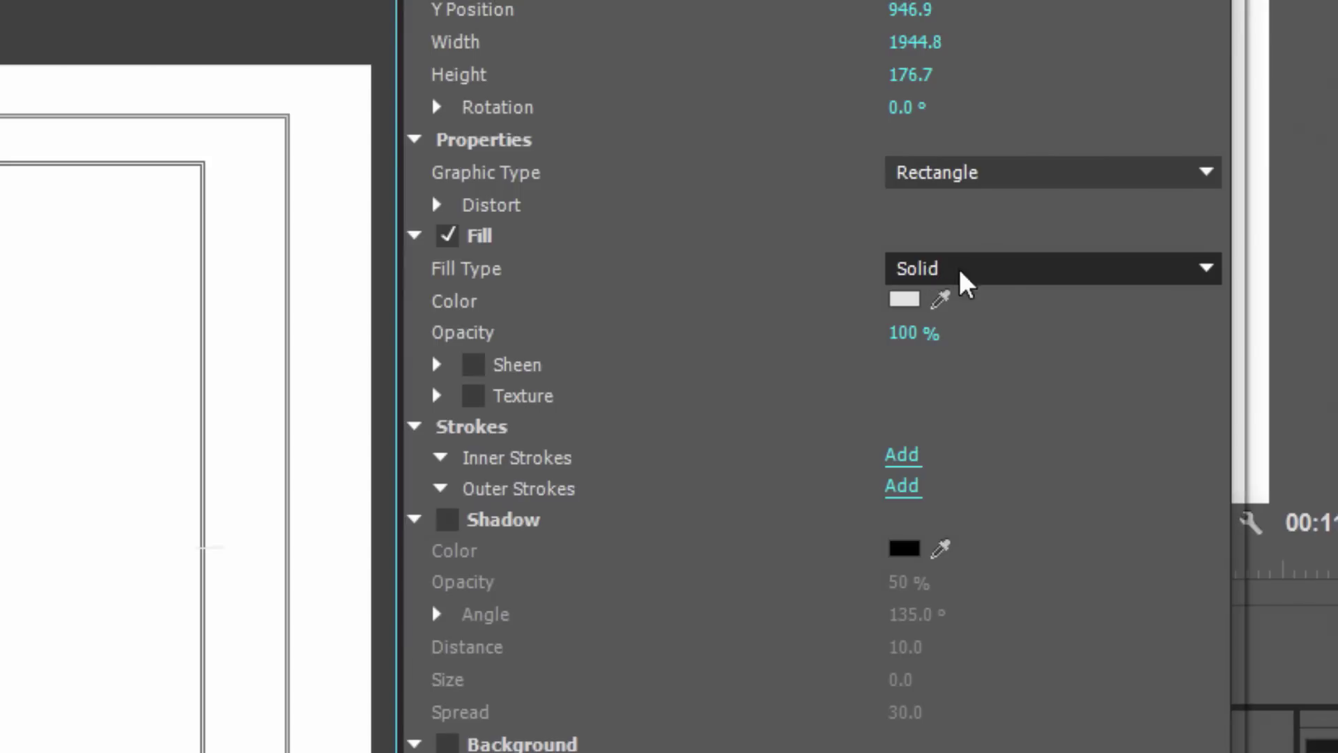
Switch the bar's fill to Linear Gradient with a blue 1557A0 left colour stop
click(1124, 281)
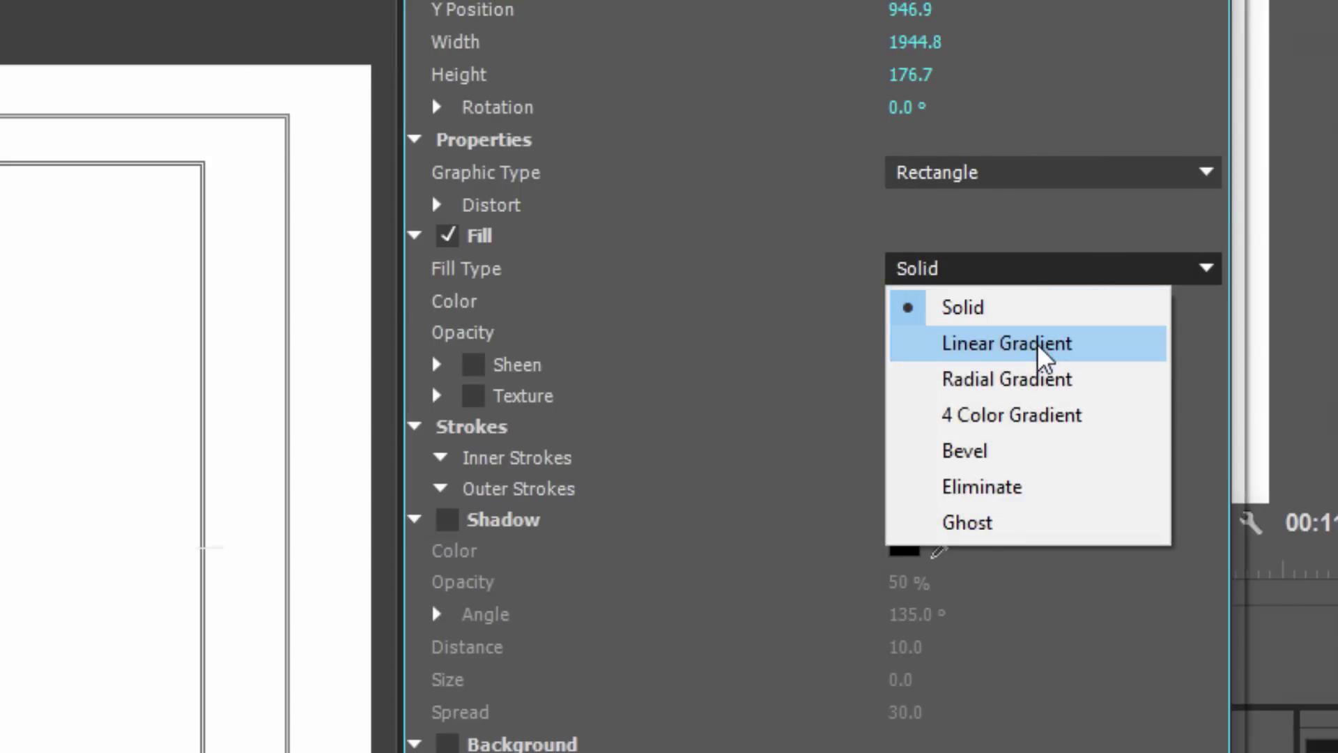
click(1047, 344)
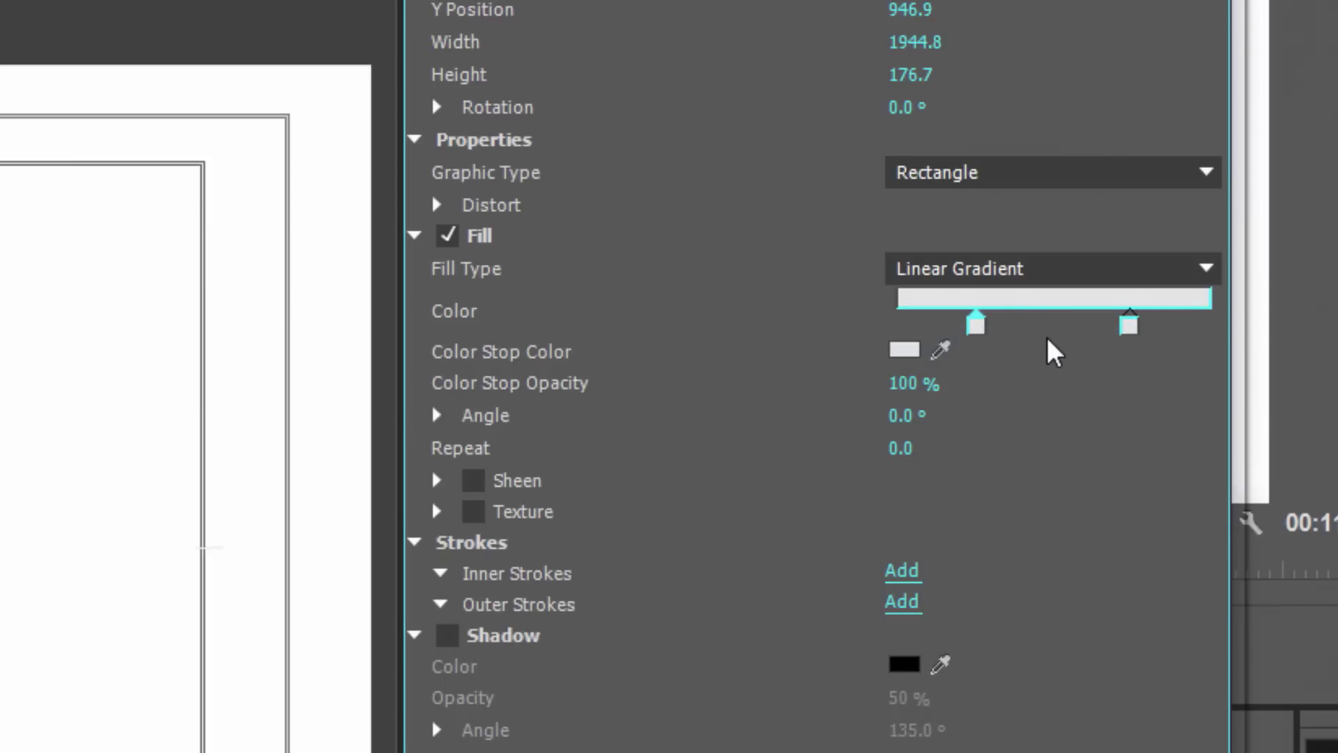
click(904, 350)
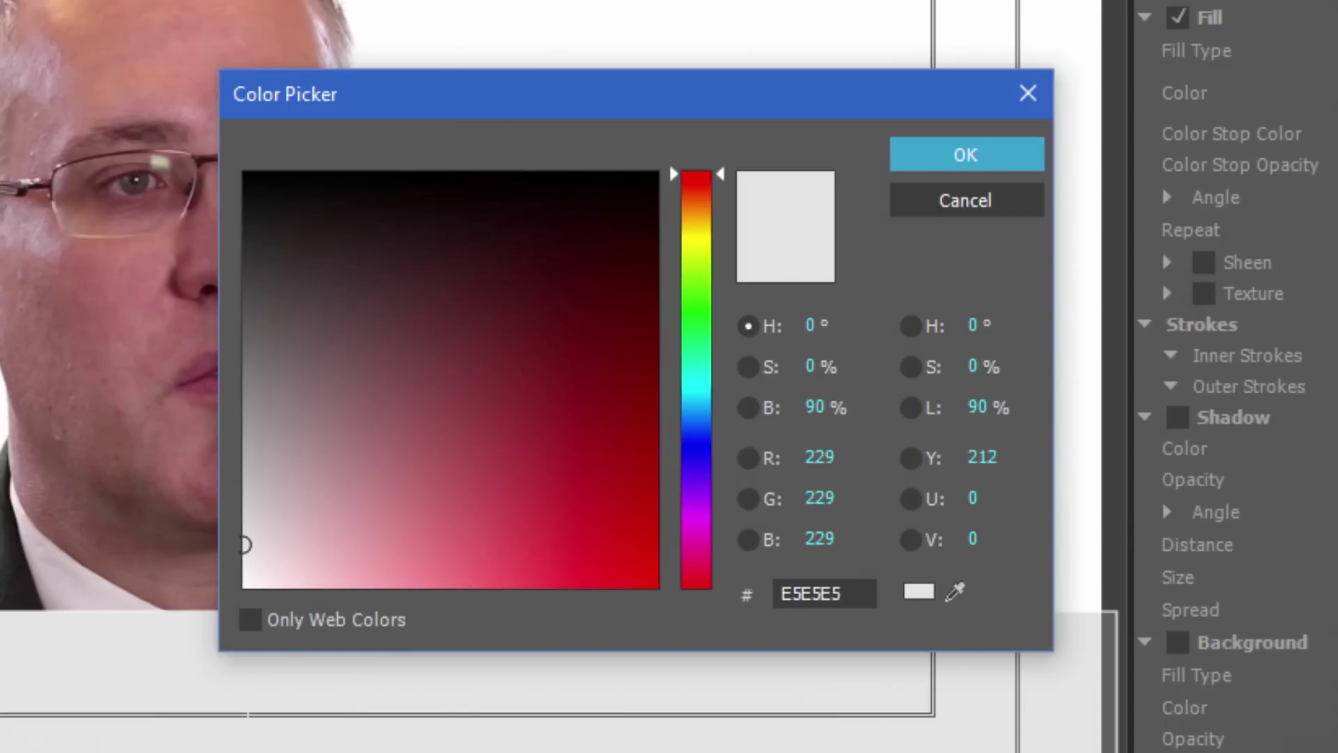
click(696, 435)
drag(694, 436, 696, 422)
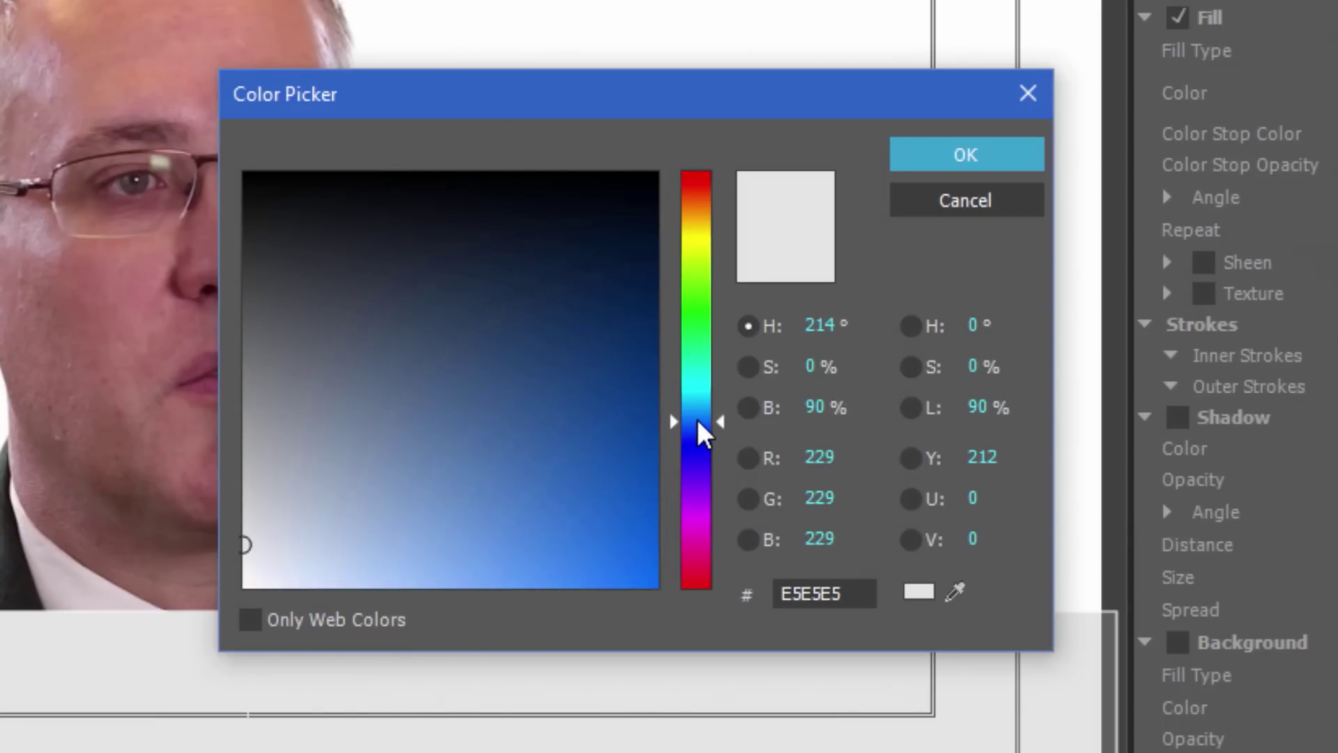
click(627, 345)
mouse_move(639, 327)
mouse_down()
mouse_move(648, 316)
mouse_move(615, 379)
mouse_move(639, 386)
mouse_move(585, 393)
mouse_up()
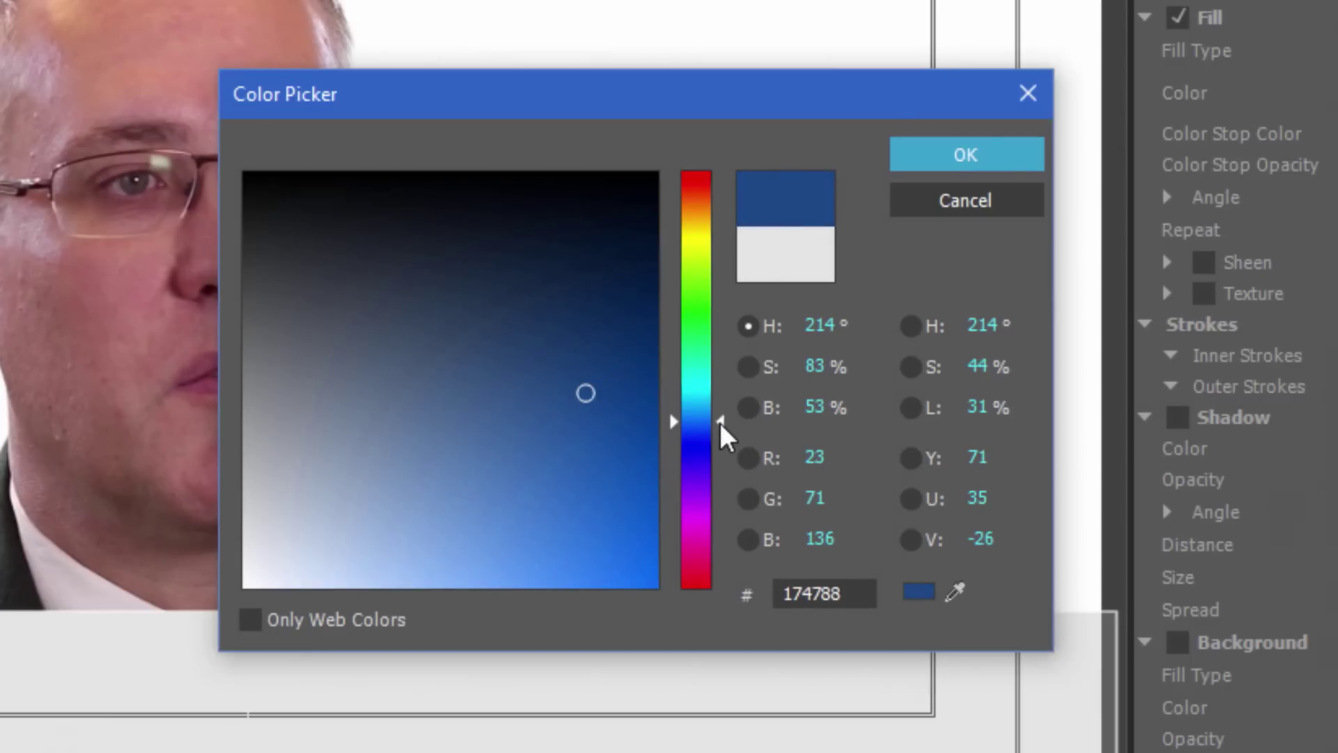
drag(721, 421, 719, 418)
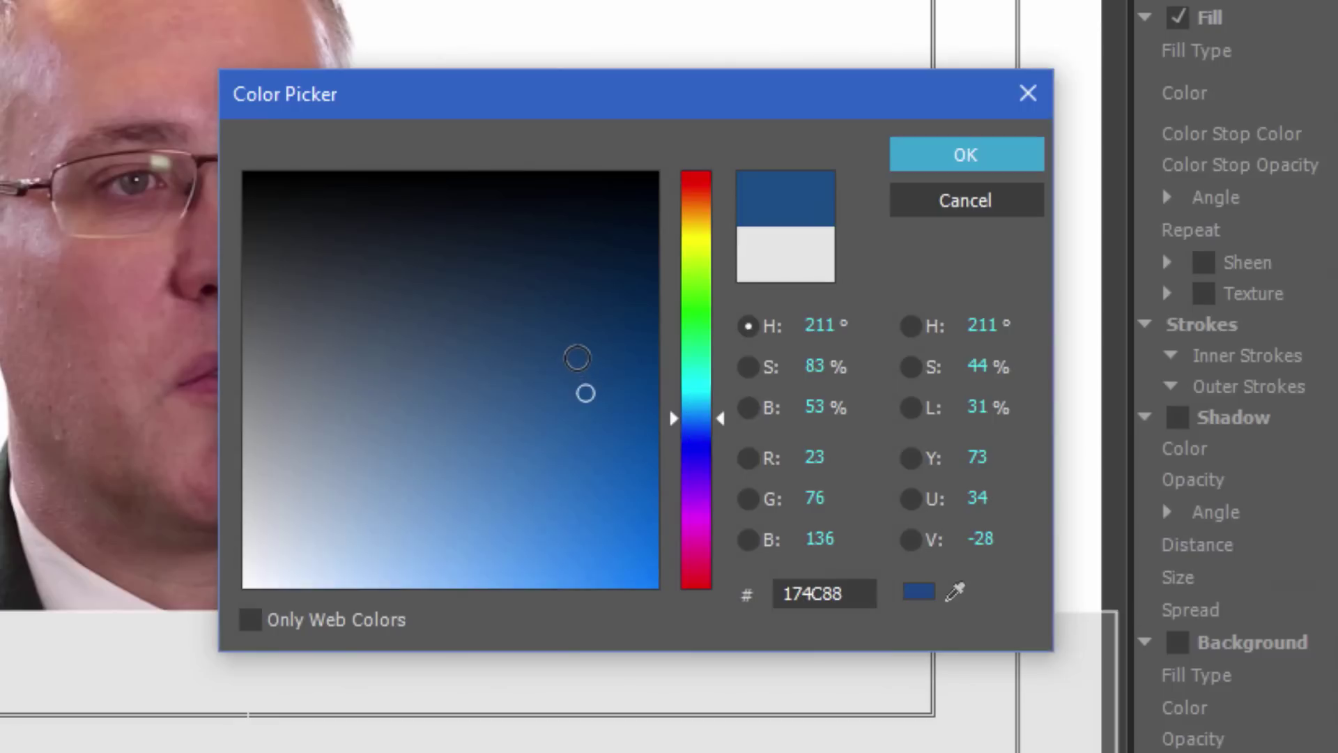
click(582, 349)
drag(583, 349, 600, 430)
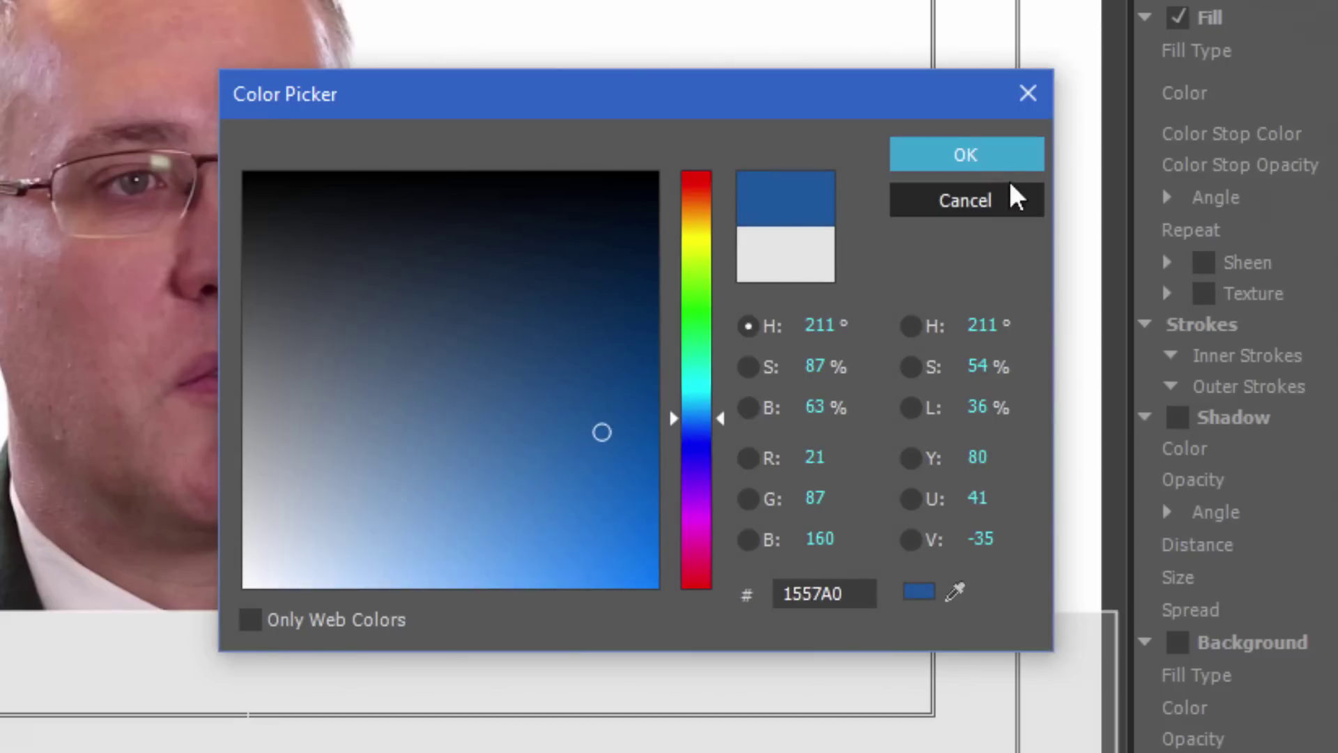
click(977, 160)
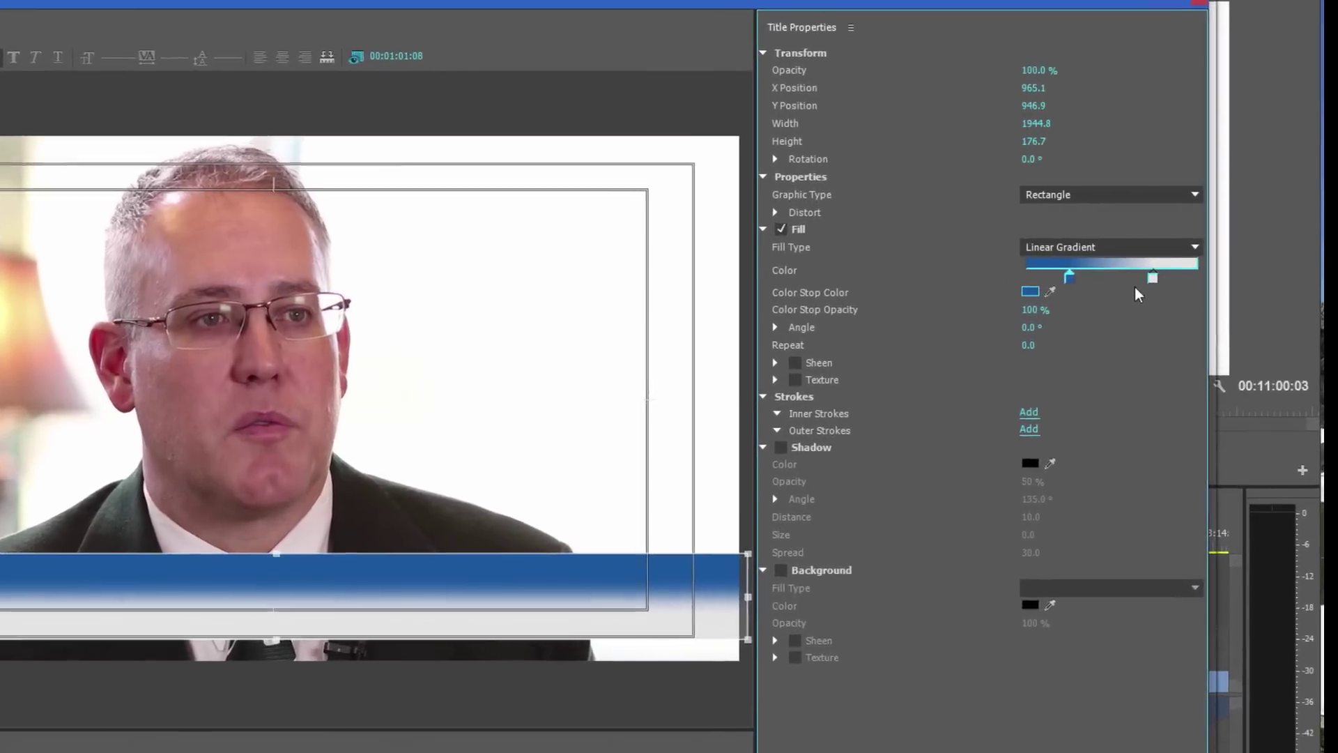
Set the right gradient stop to the sampled blue at 0% opacity
click(1177, 260)
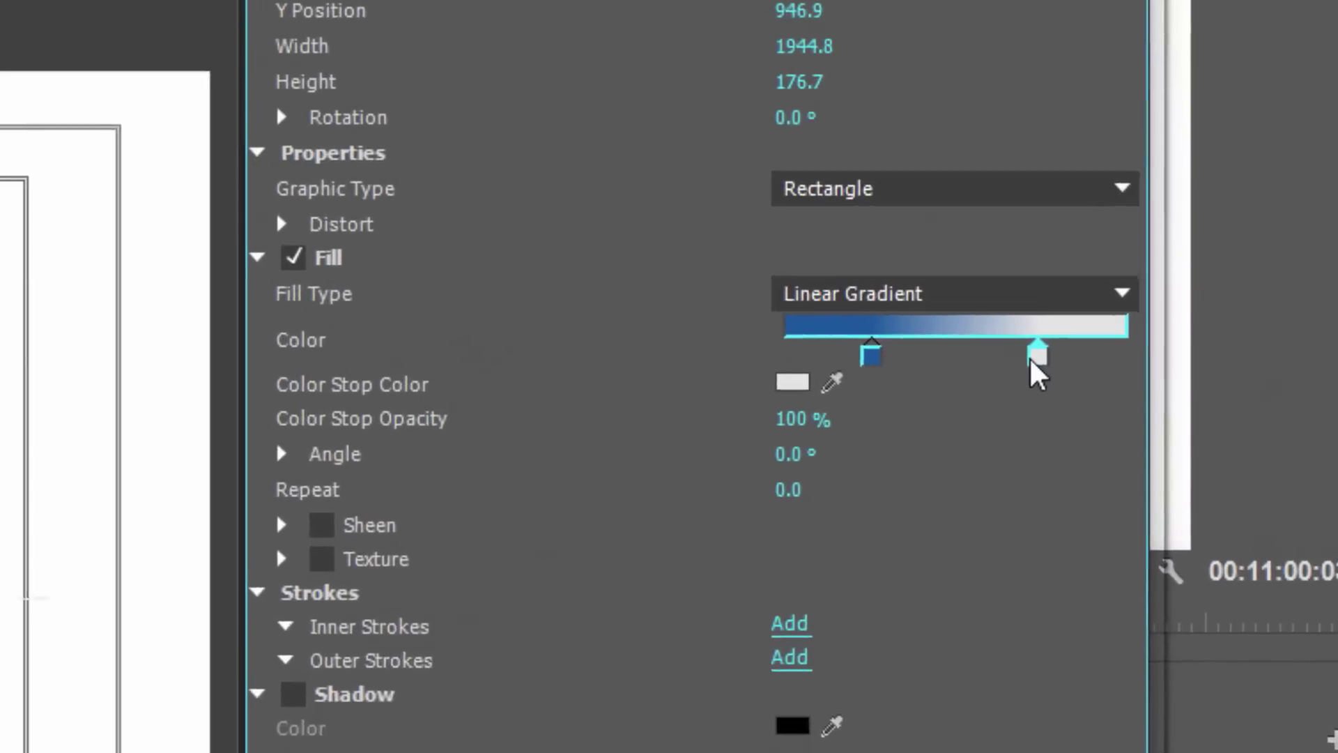
click(887, 359)
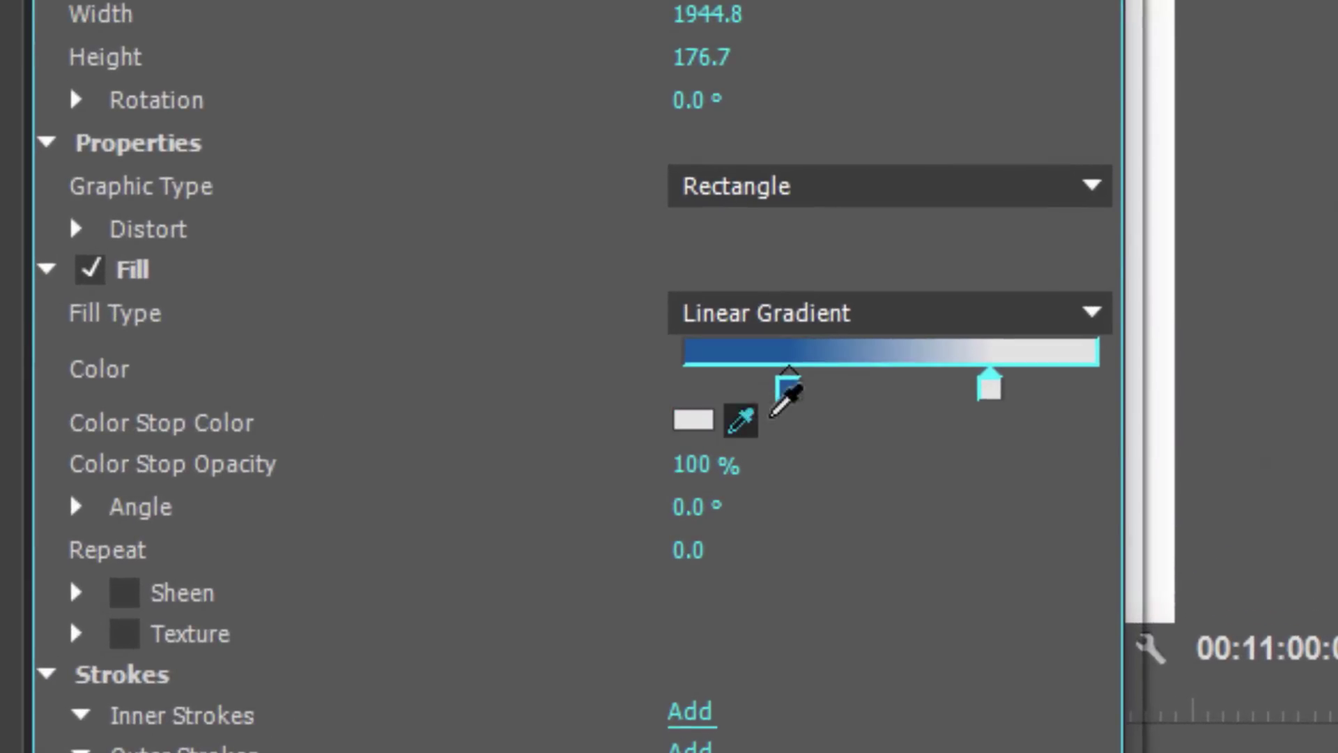
click(792, 380)
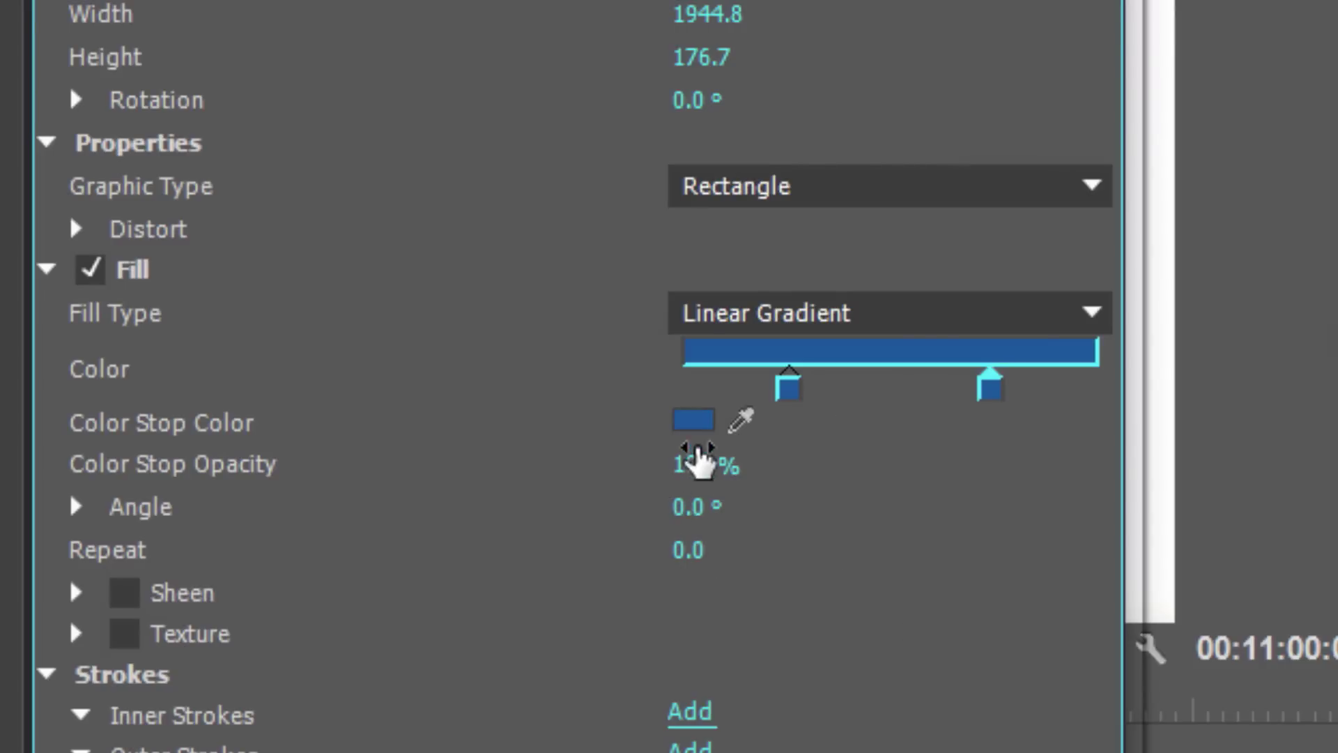
drag(697, 470, 298, 479)
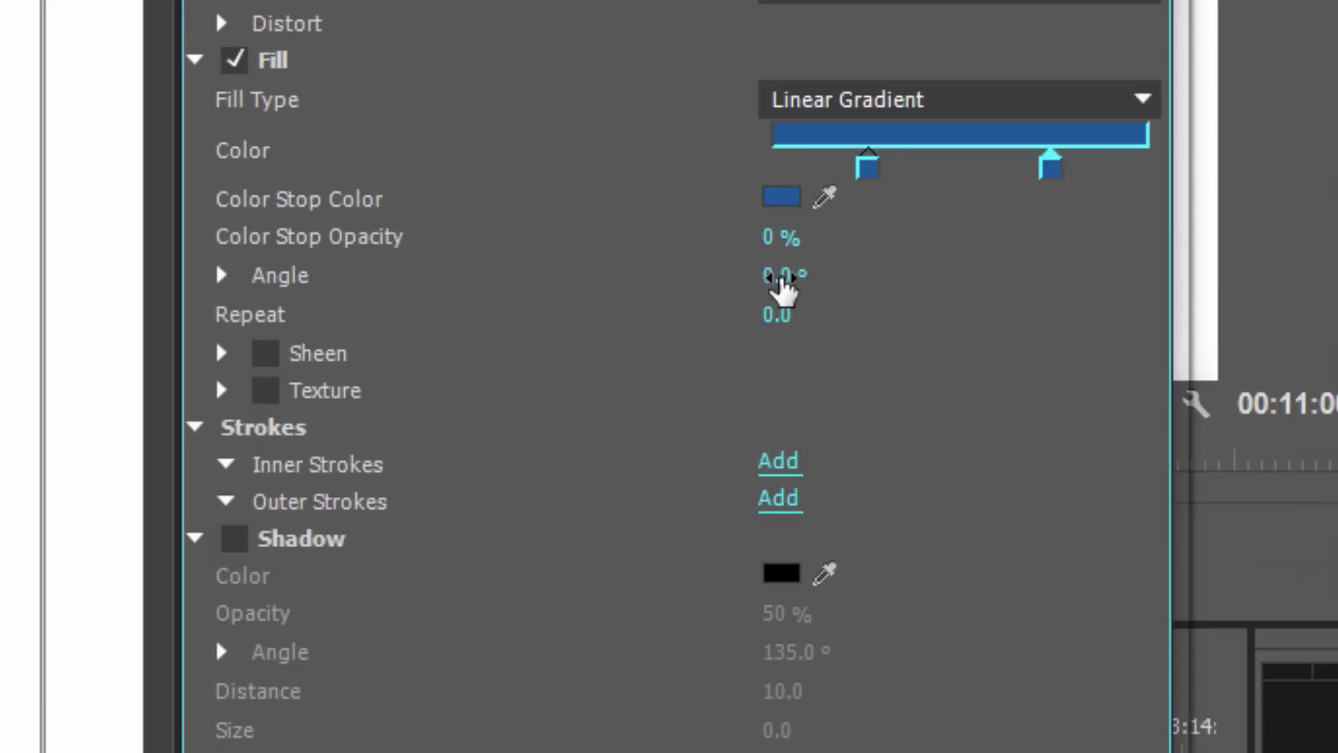
Set the gradient angle to 270° and reposition the colour stops along the bar
drag(1108, 327, 1115, 328)
drag(808, 282, 677, 280)
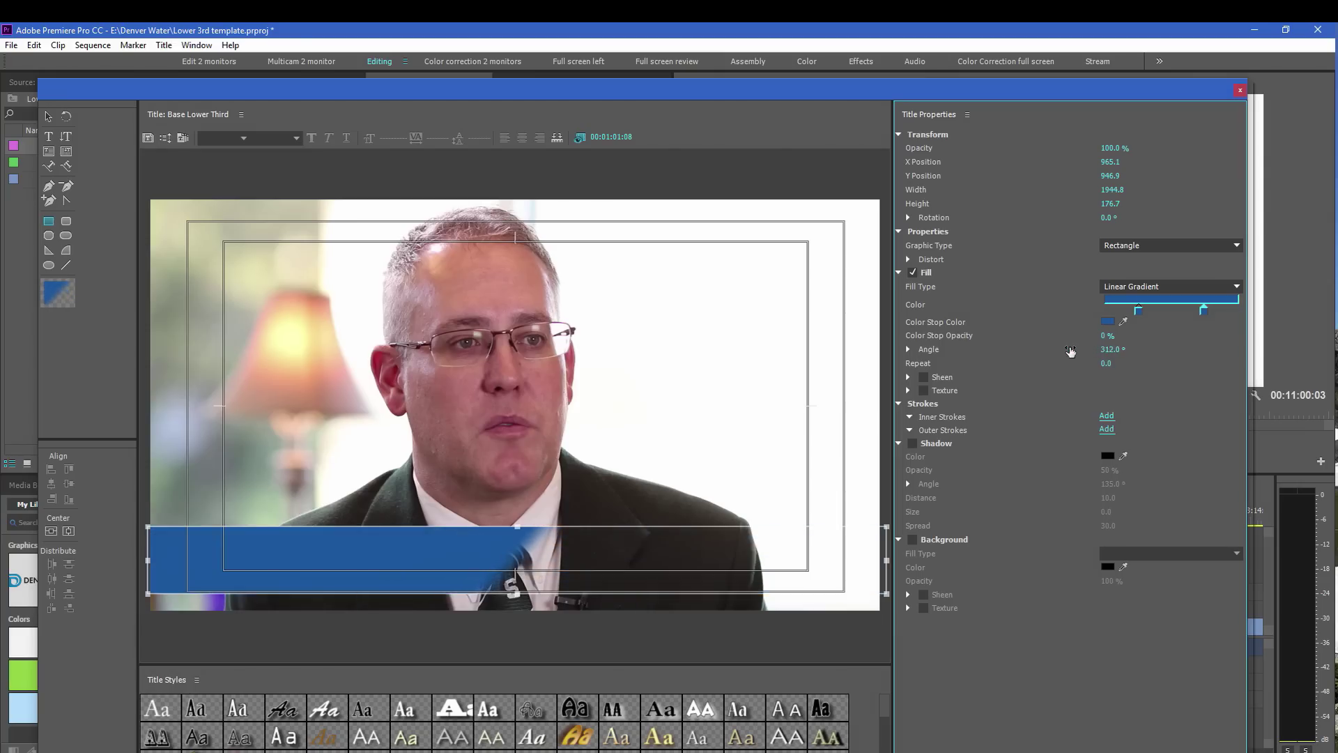
drag(1108, 355, 1086, 355)
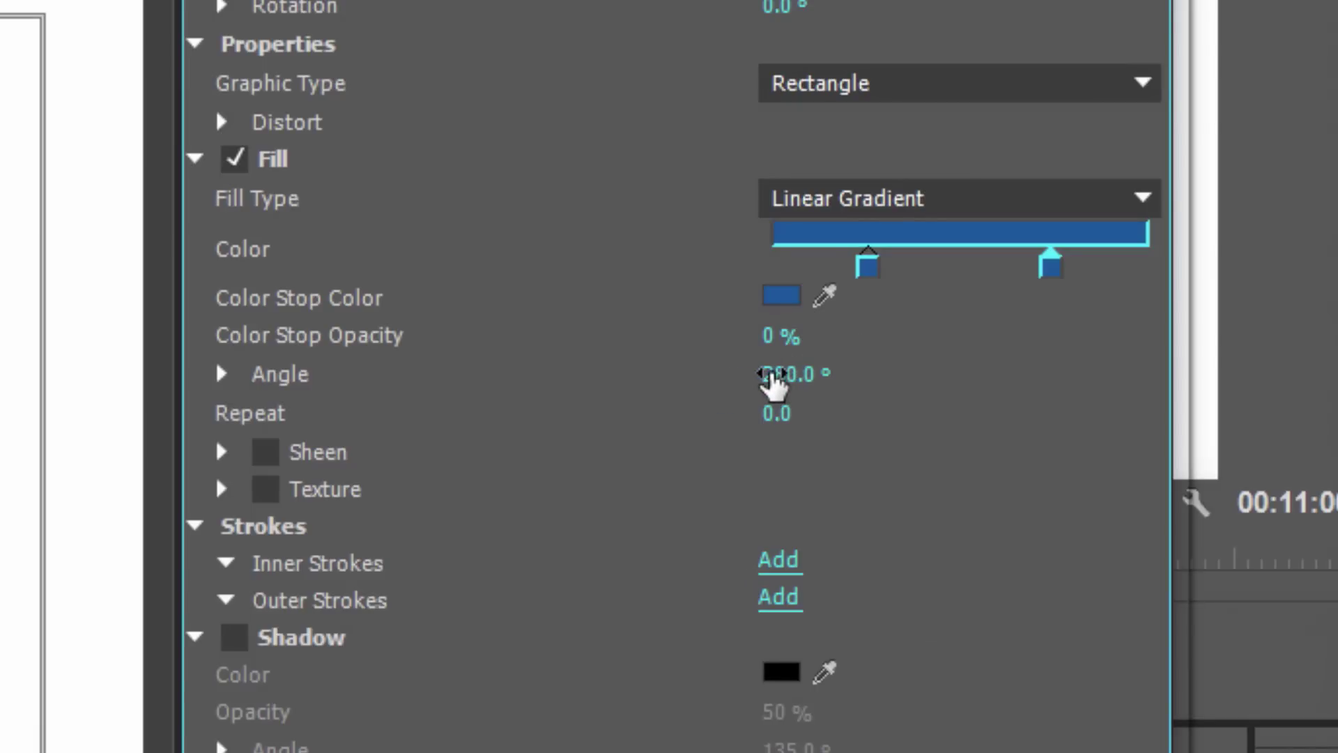
click(774, 376)
text(270)
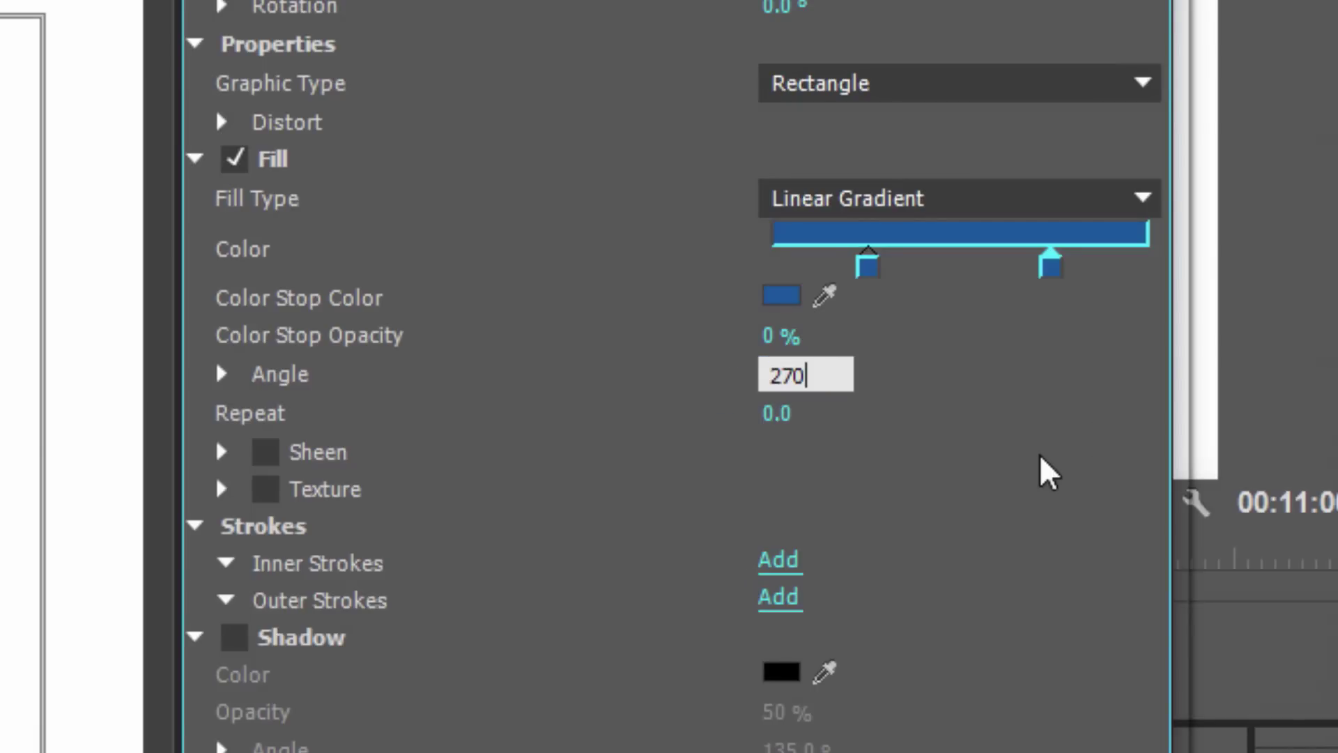
key(Return)
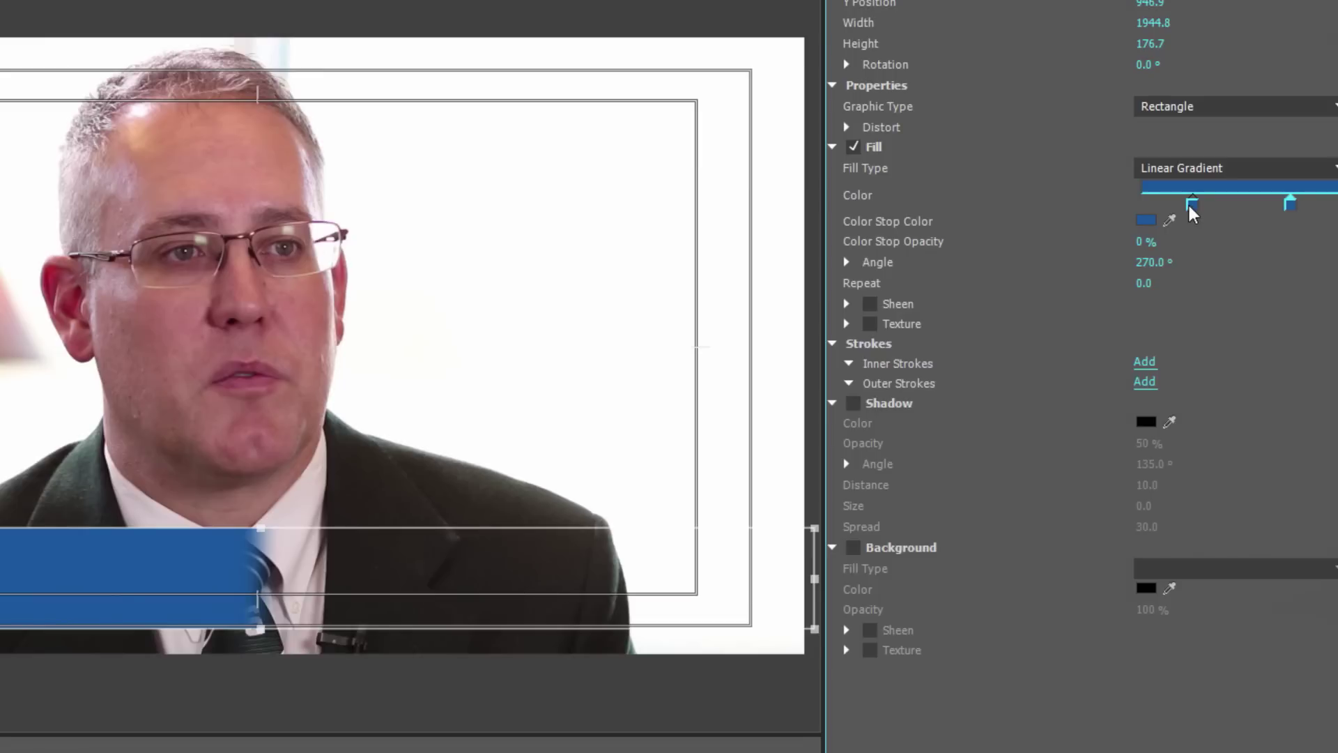
drag(1192, 205, 1054, 214)
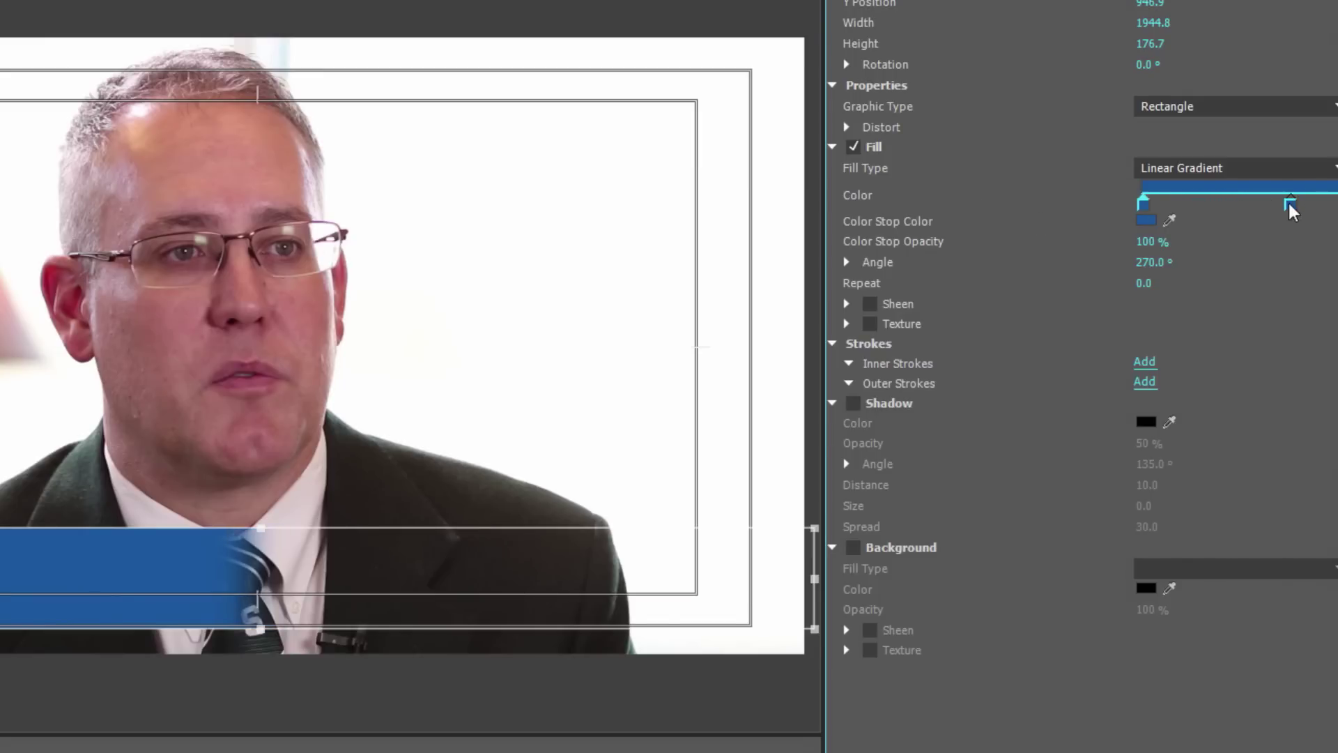
drag(1290, 204, 1324, 202)
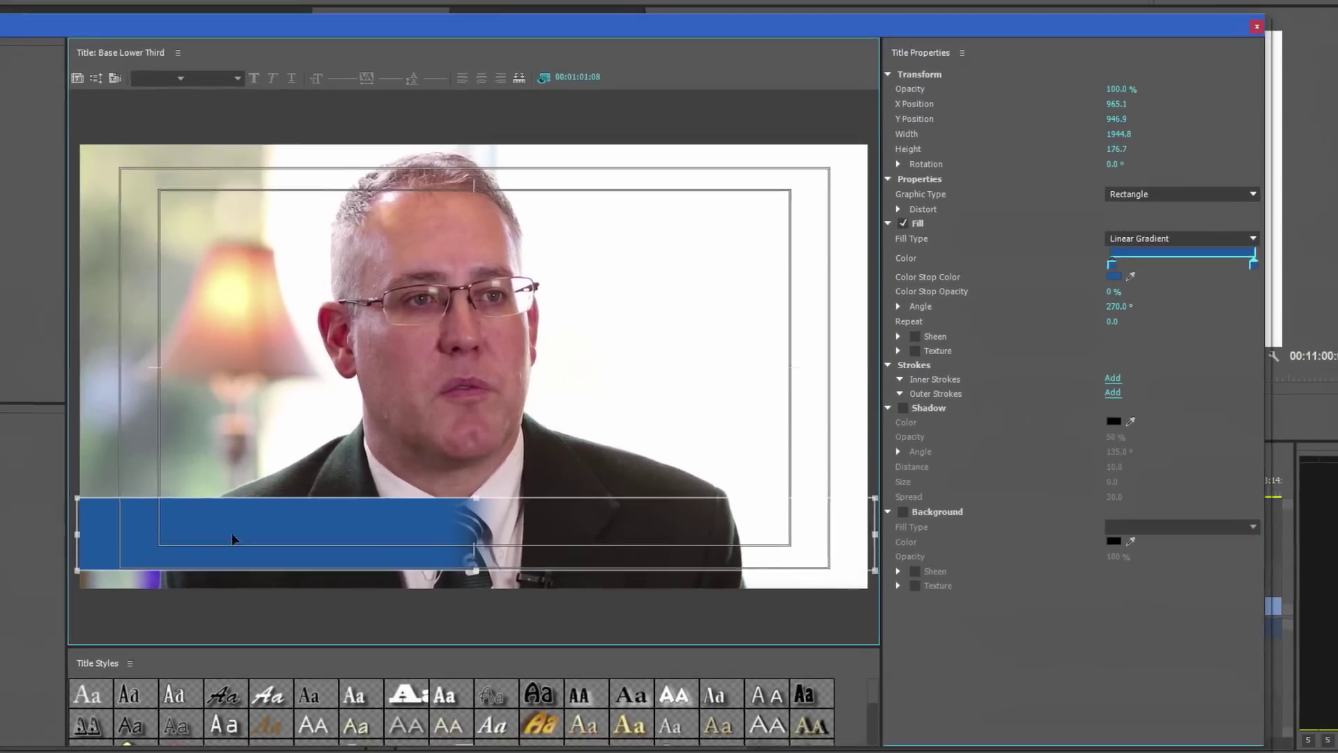
Nudge the blue bar upward and resize it to about 2007 wide at X 992.5
drag(233, 538, 287, 526)
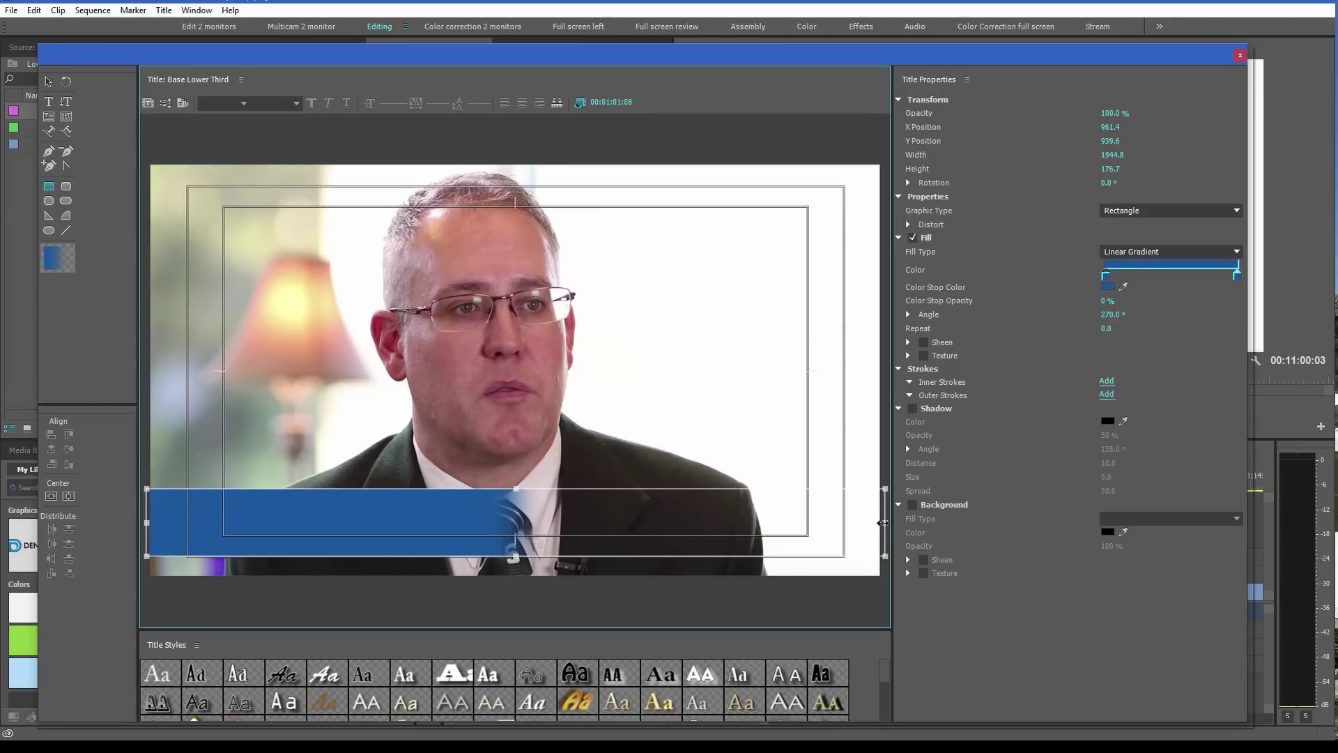
drag(646, 517, 607, 520)
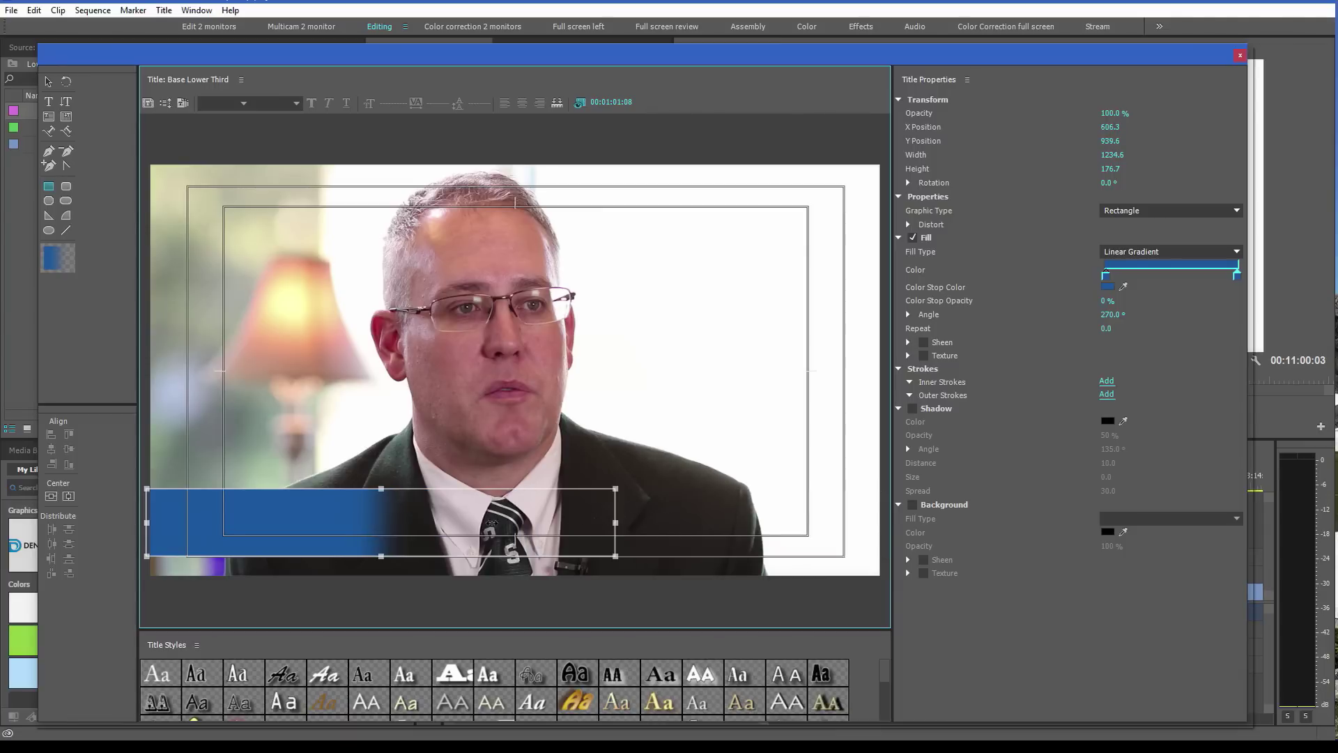
drag(491, 523, 490, 523)
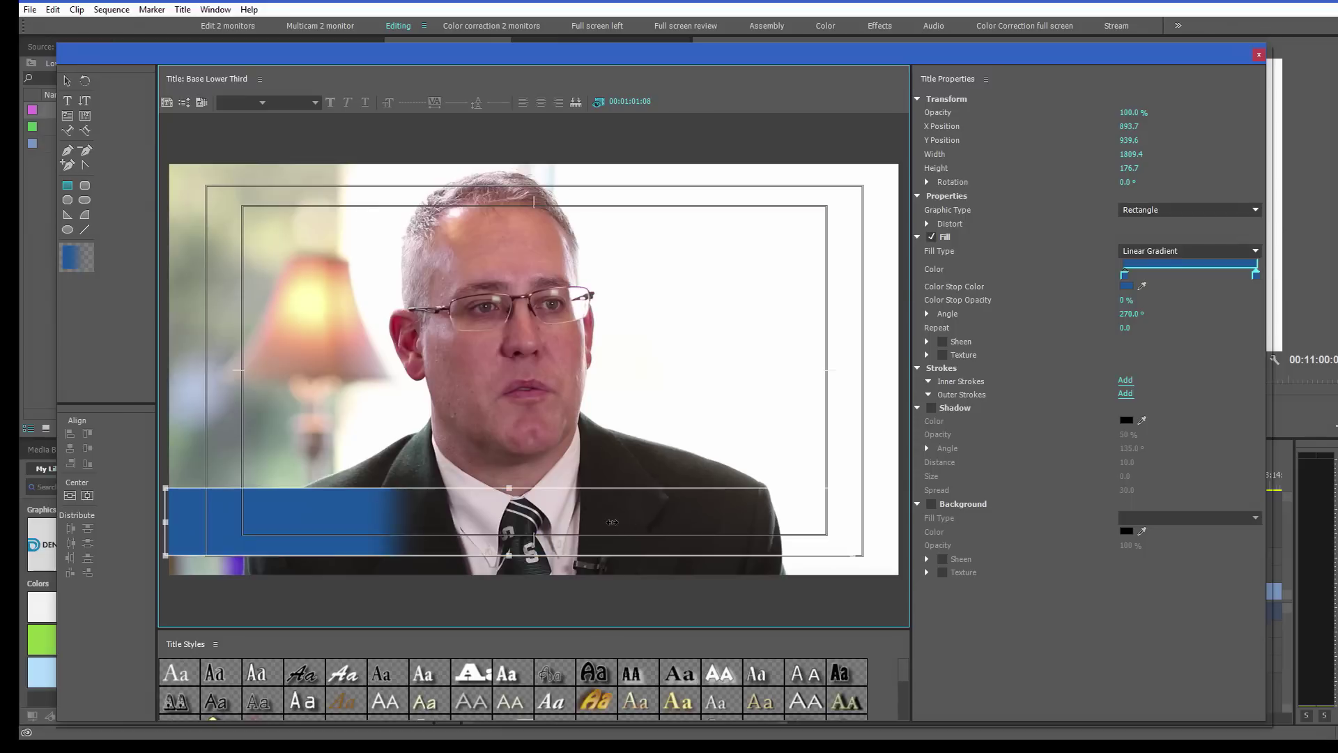
drag(611, 522, 929, 518)
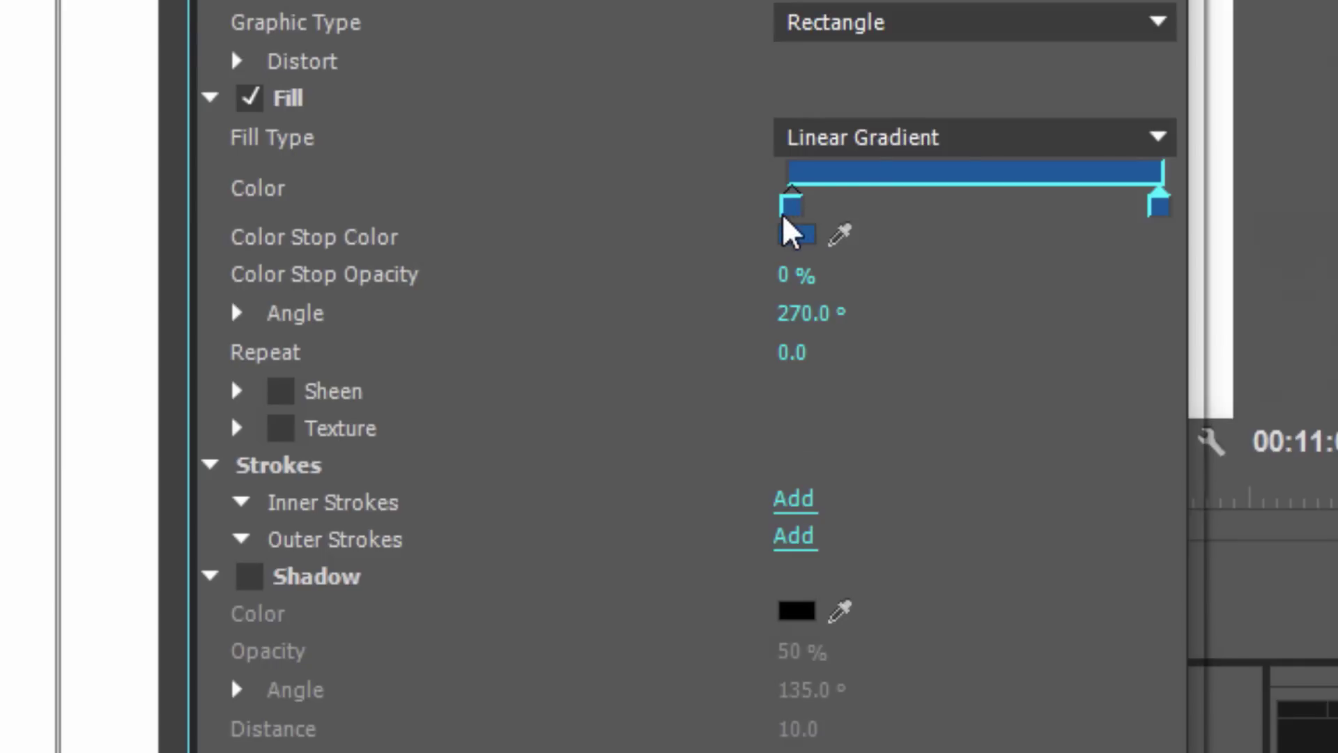
Raise the left gradient stop's opacity to 90%
click(788, 209)
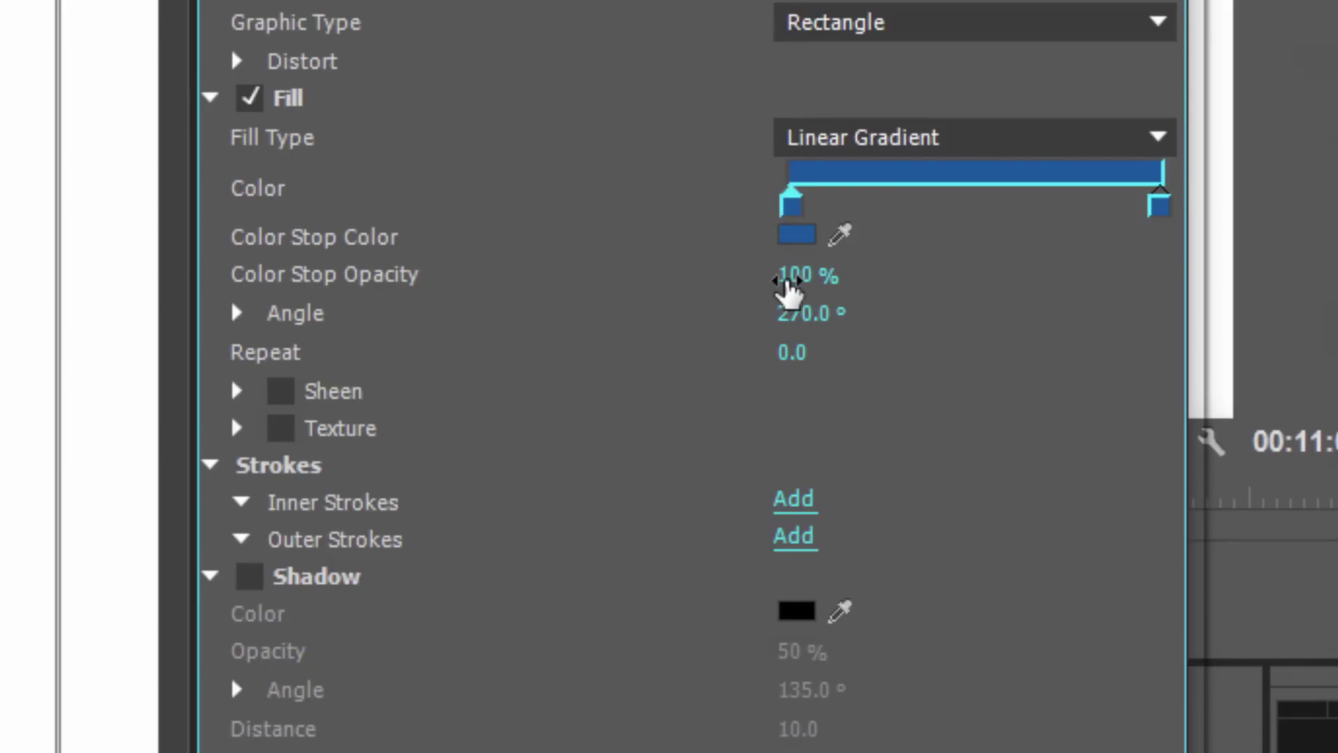
mouse_move(770, 289)
mouse_down()
mouse_move(729, 290)
mouse_move(748, 293)
mouse_up()
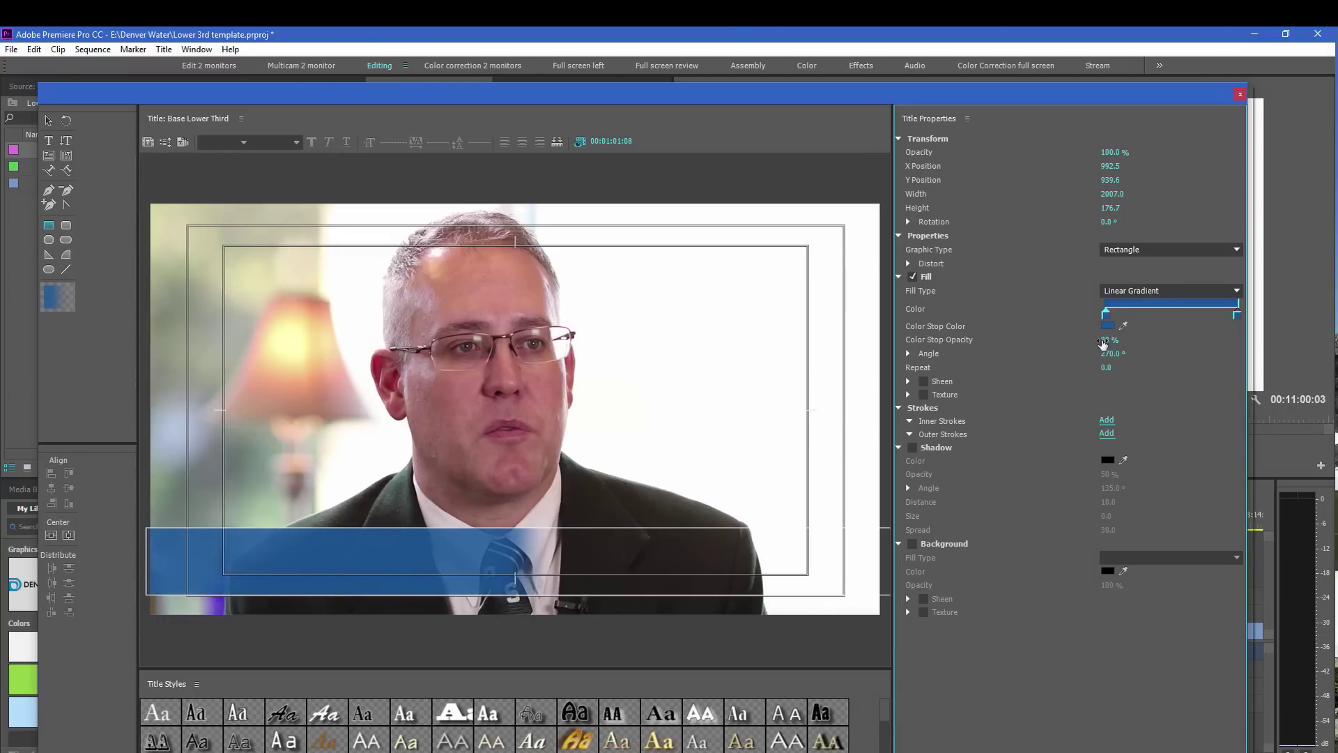
drag(1109, 346, 1112, 347)
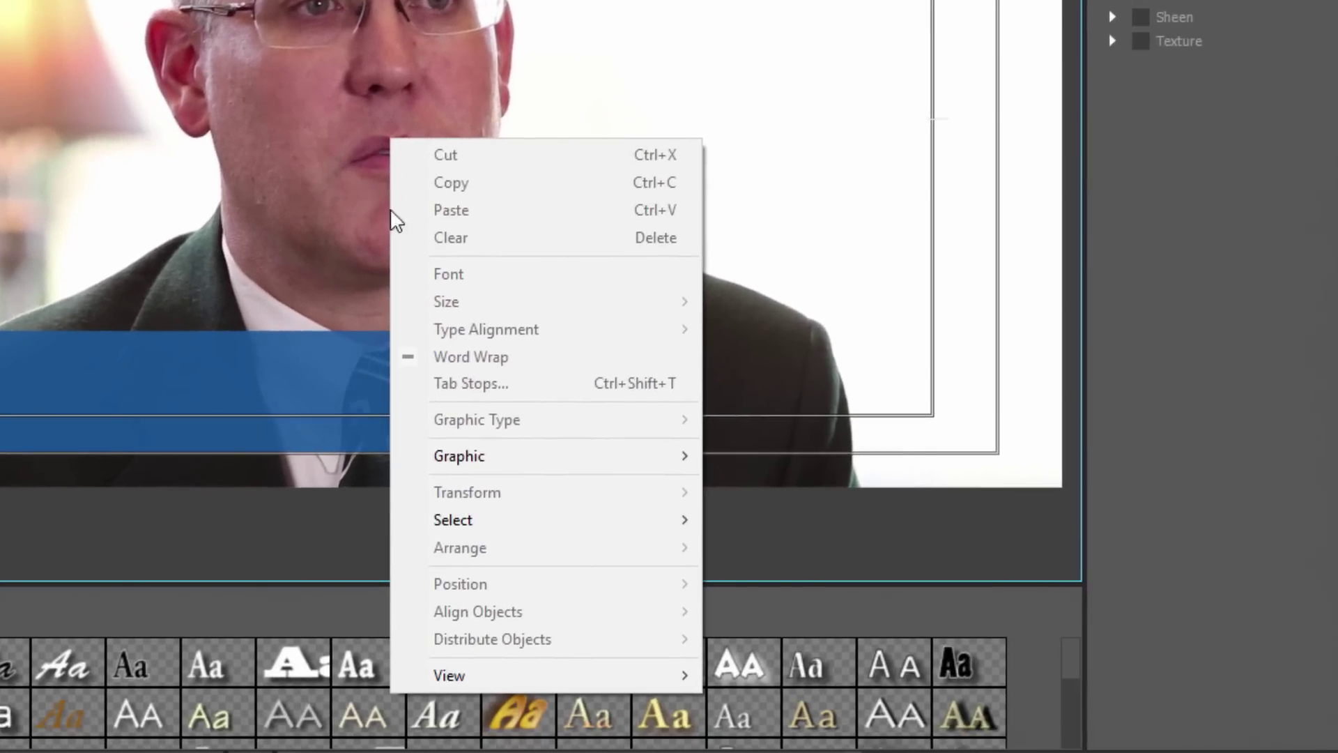
Open Insert Graphic from the canvas context menu, browsing the Desktop folder
mouse_move(500, 454)
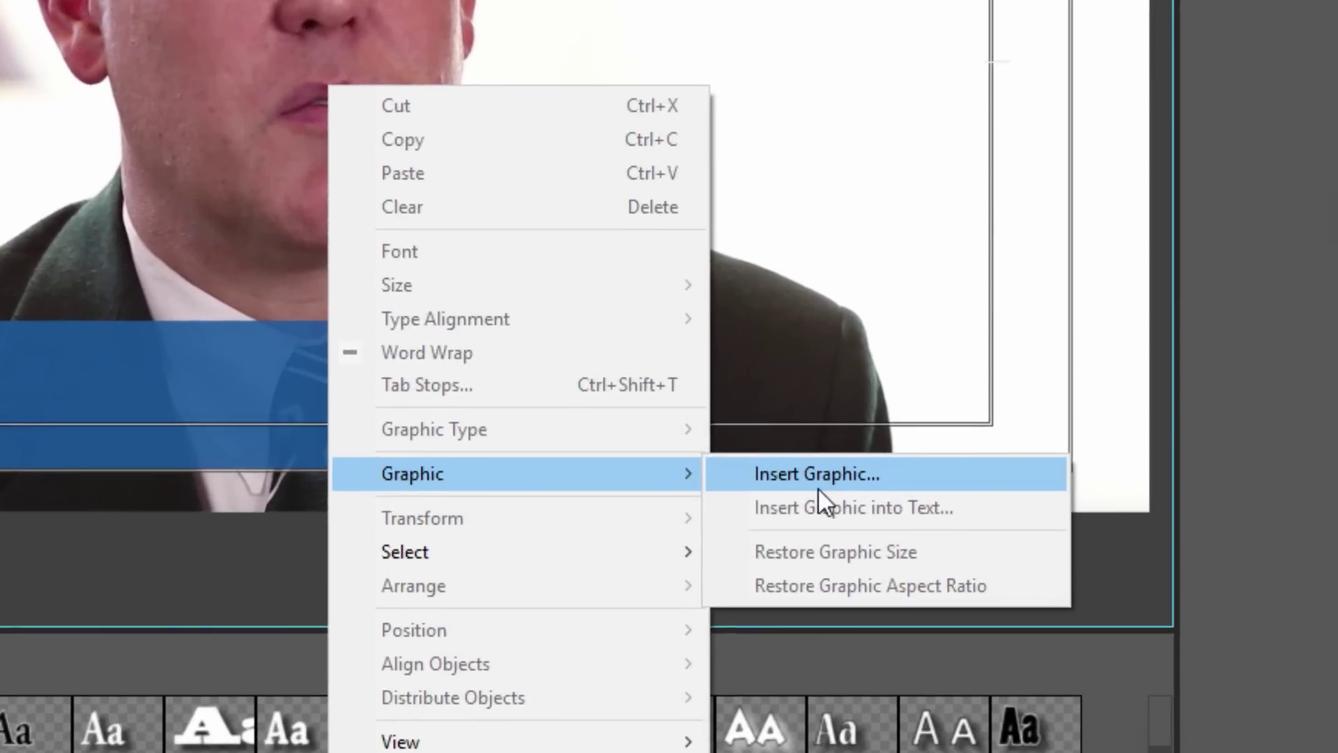
click(798, 462)
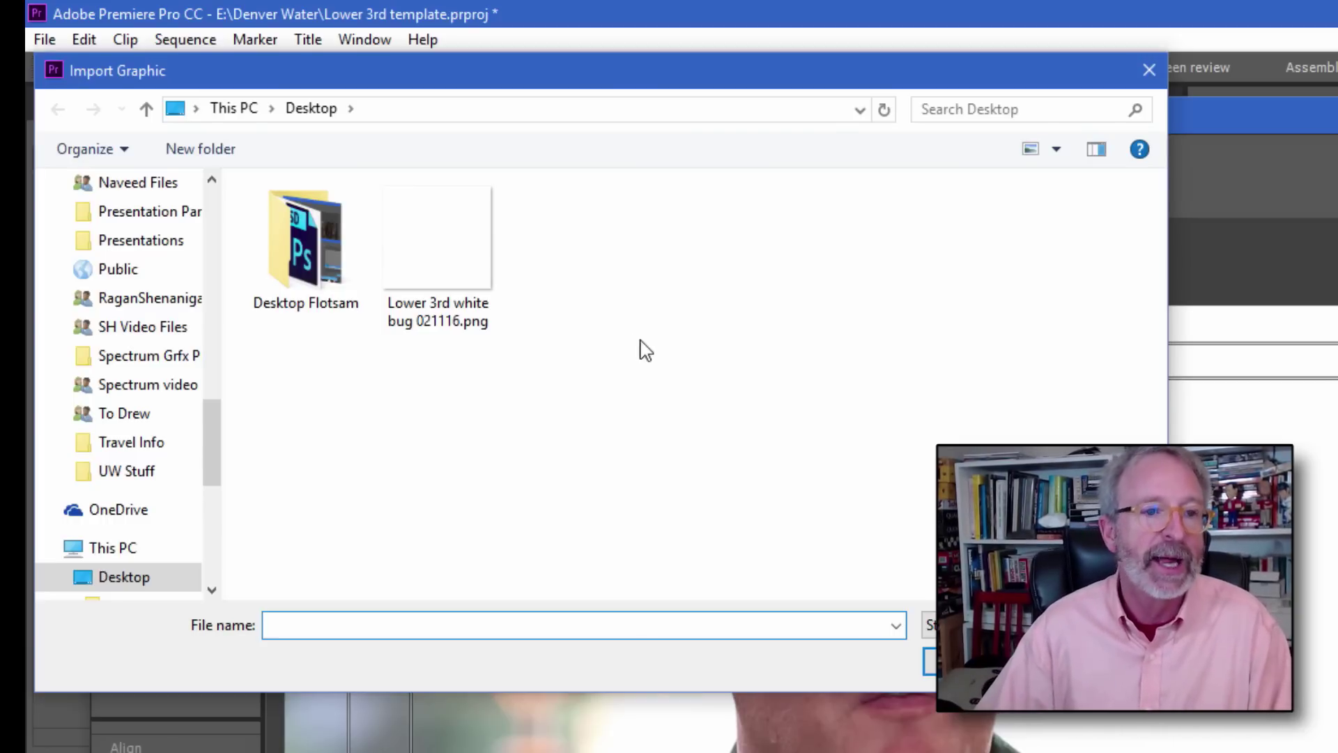
Insert 'Lower 3rd white bug 021116.png' and place the logo at the bar's left end
click(481, 275)
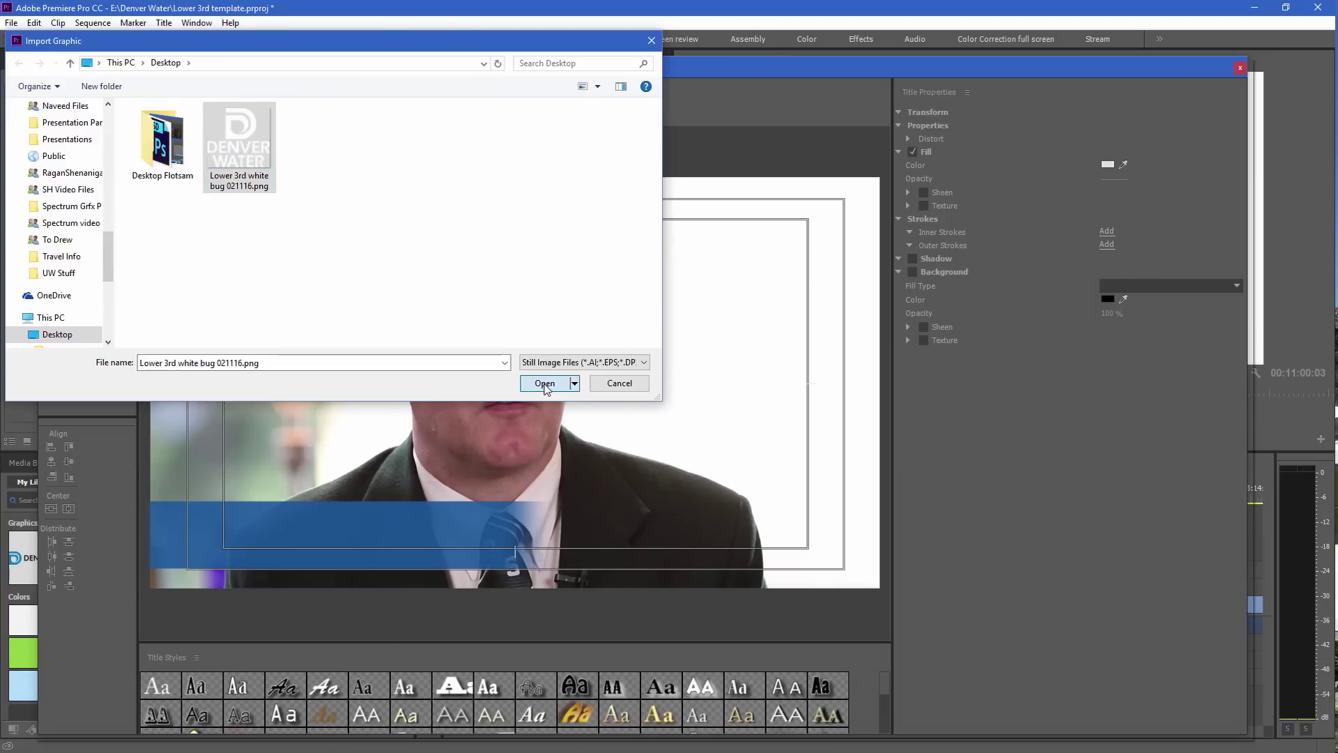
click(964, 661)
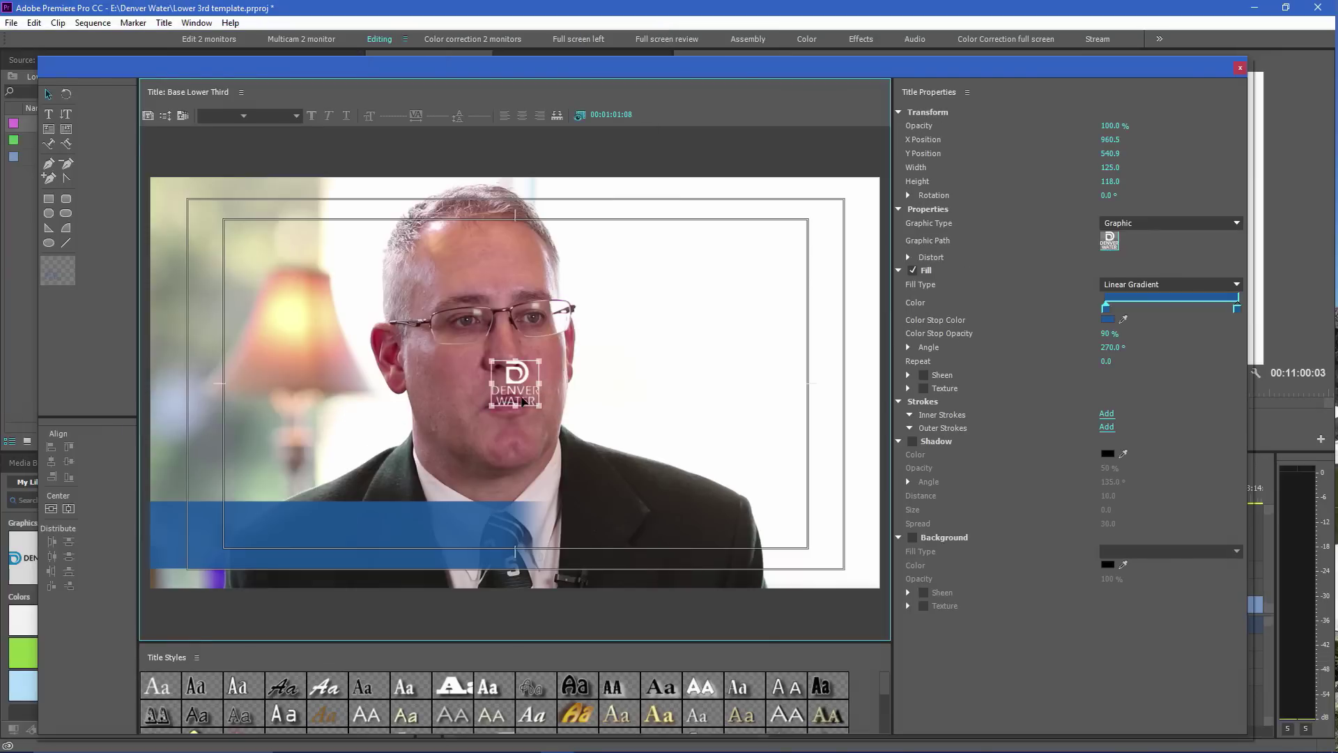
drag(519, 398, 207, 550)
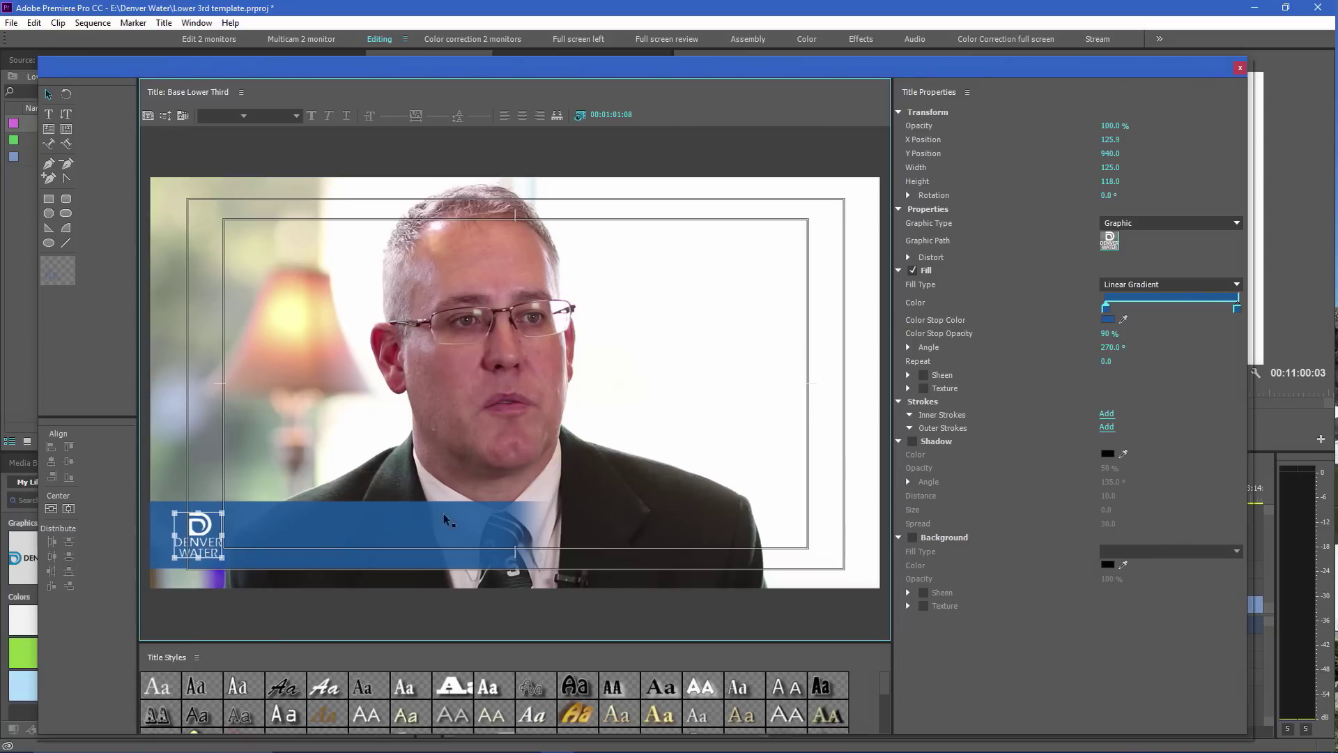
click(627, 444)
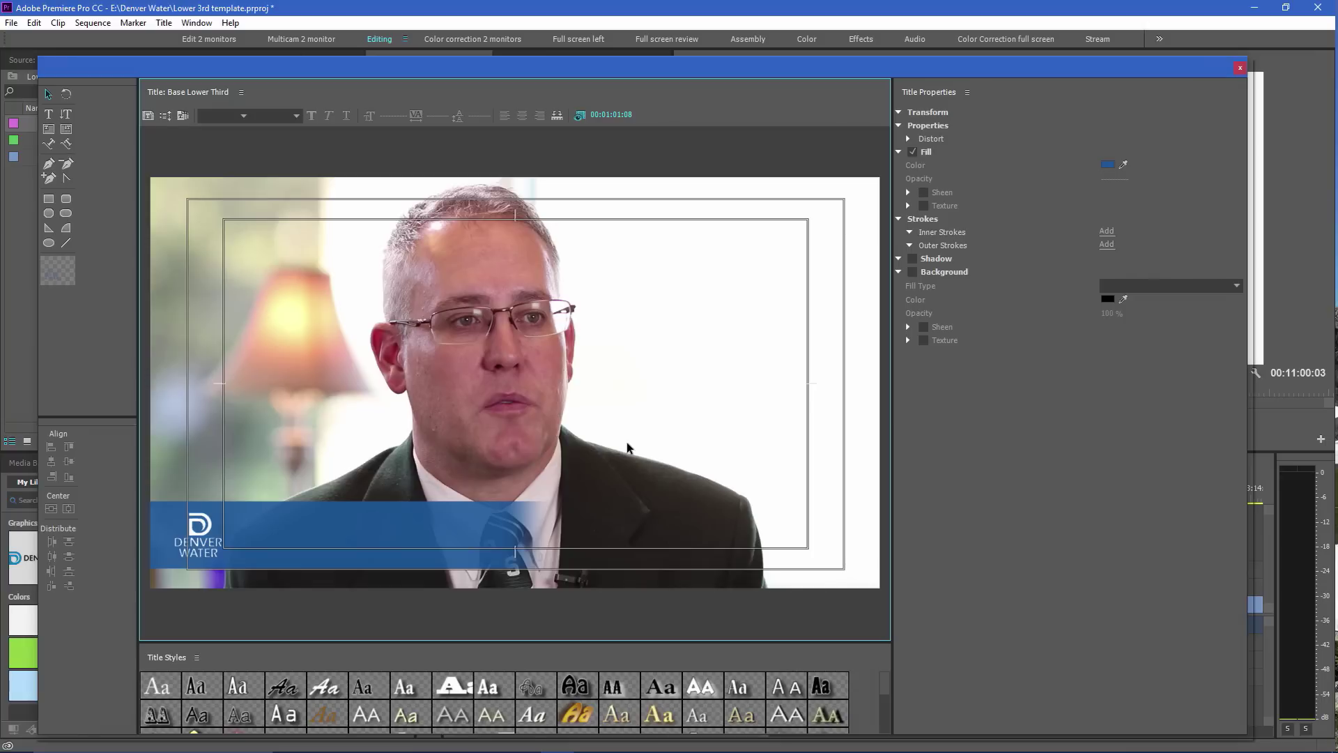
click(446, 536)
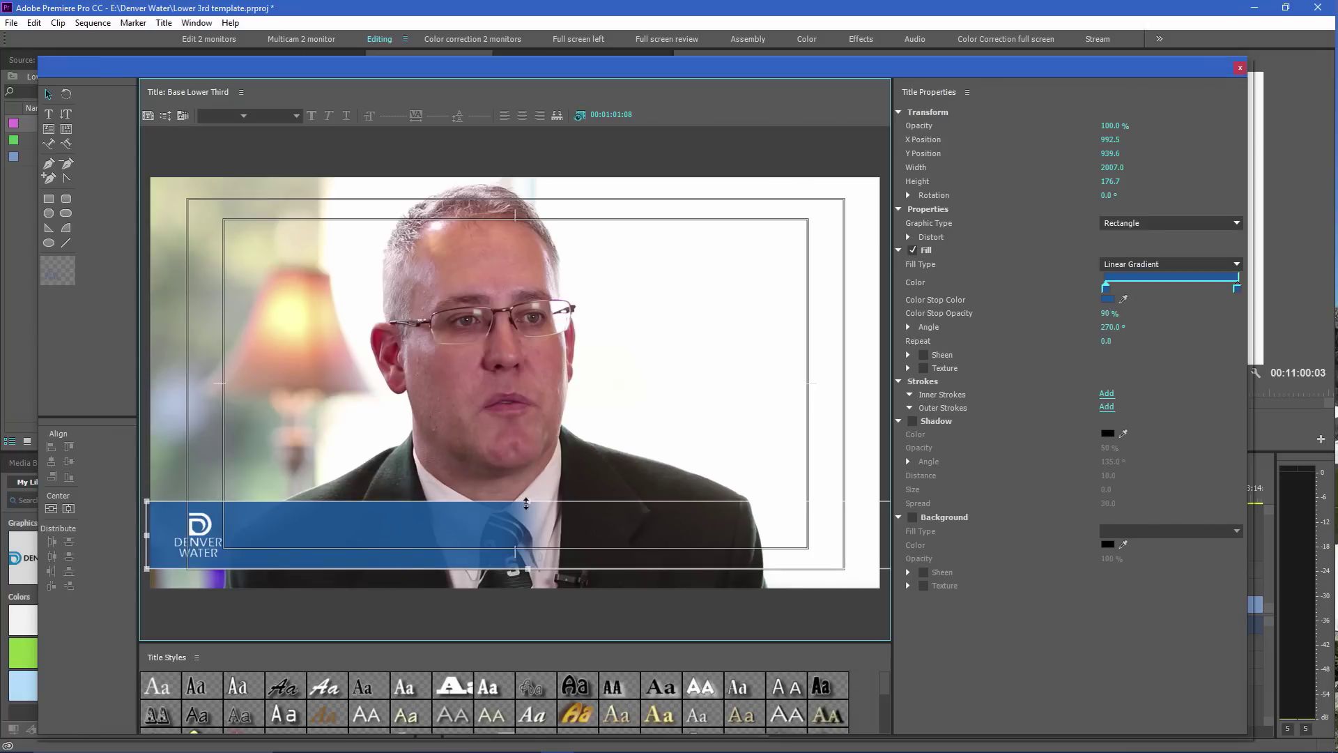
Lower the blue bar's top edge to about 162 high, then deselect it
drag(526, 502, 524, 505)
click(651, 427)
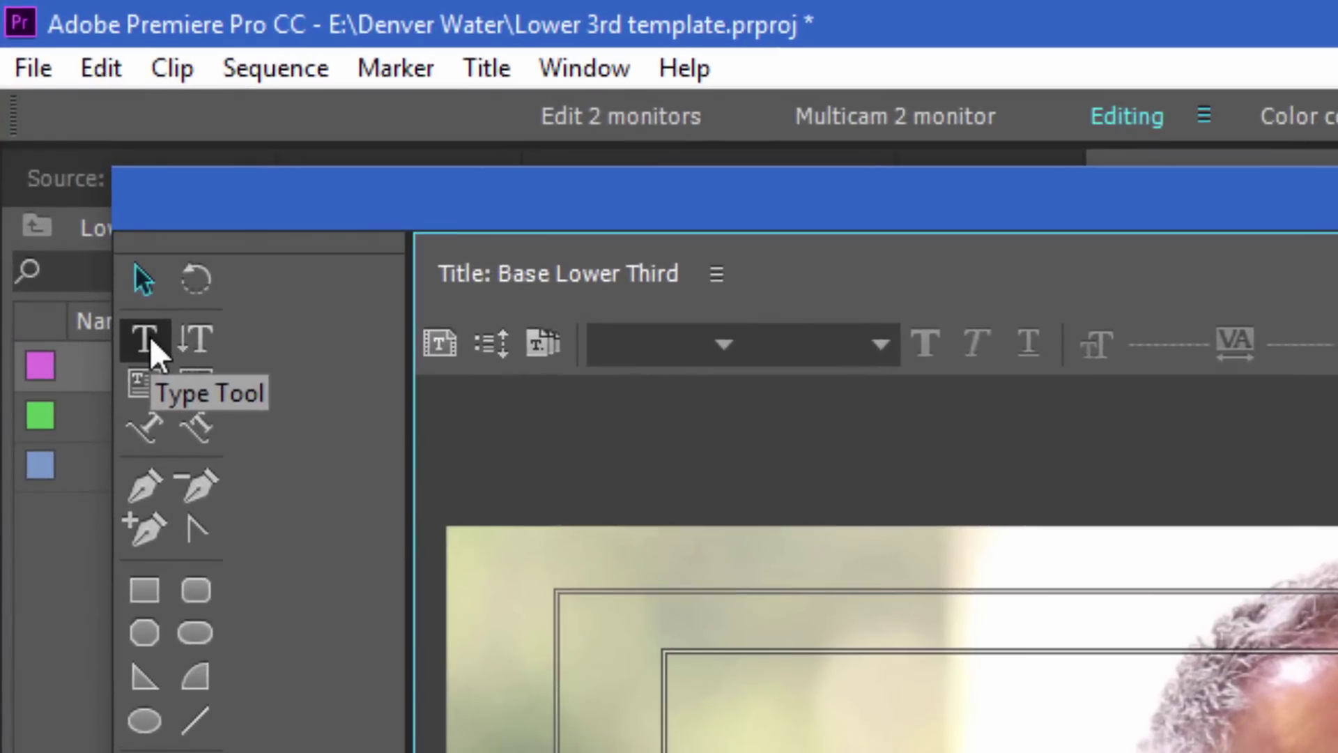
Draw a horizontal text box over the lamp area for the person's name
click(117, 269)
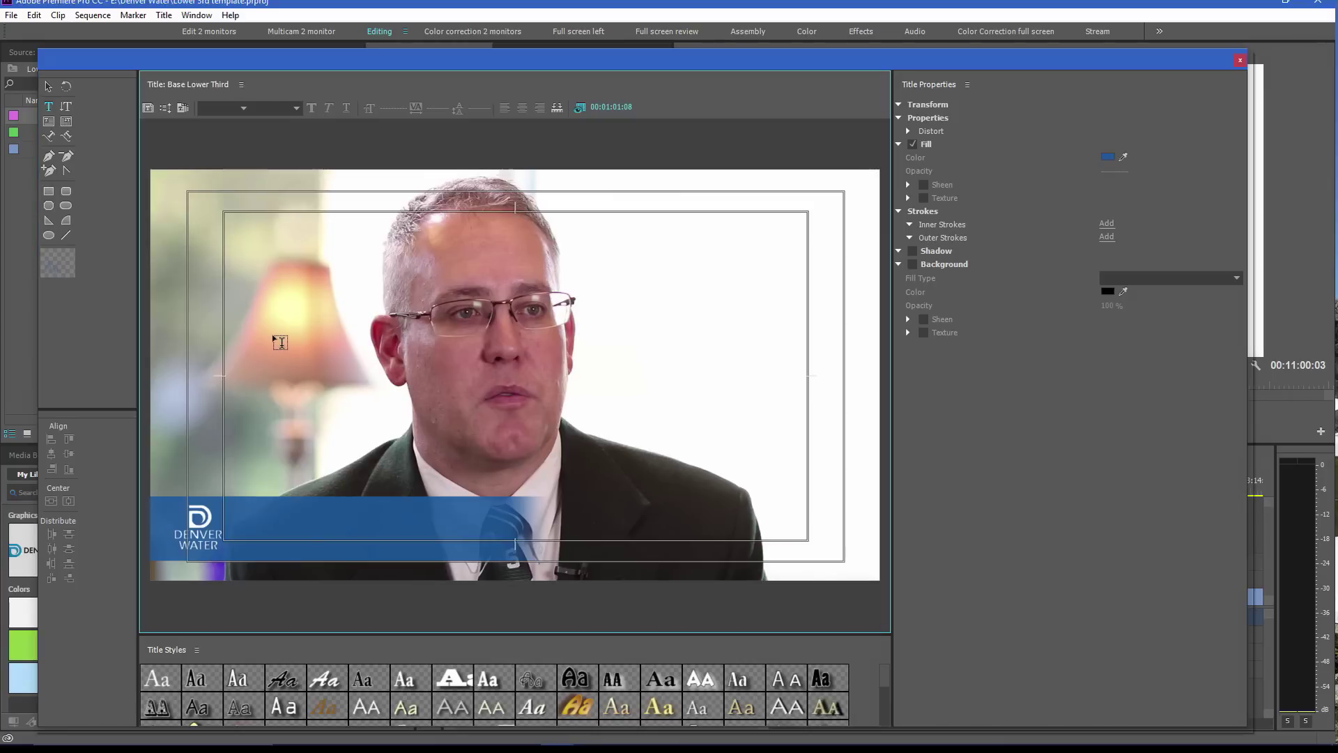
drag(273, 336, 674, 363)
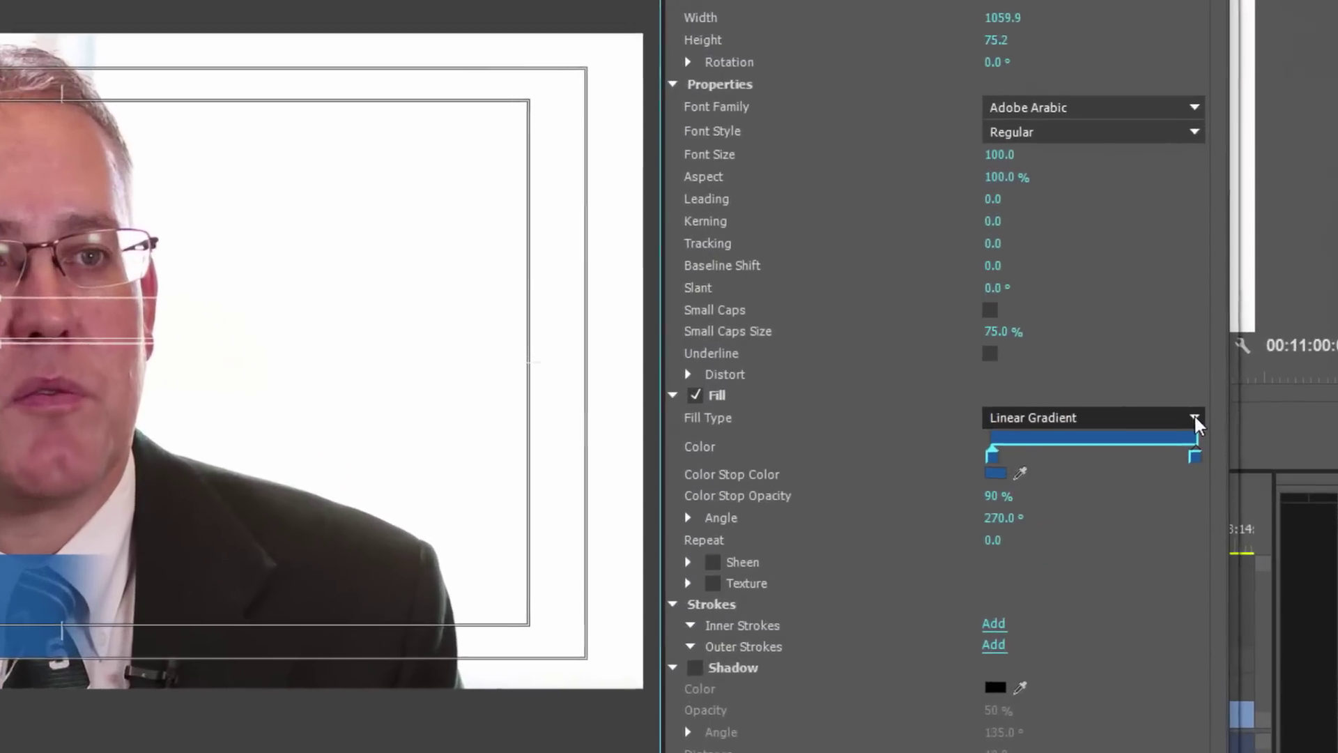
Give the name text a solid white fill instead of a gradient
click(1226, 442)
click(1005, 420)
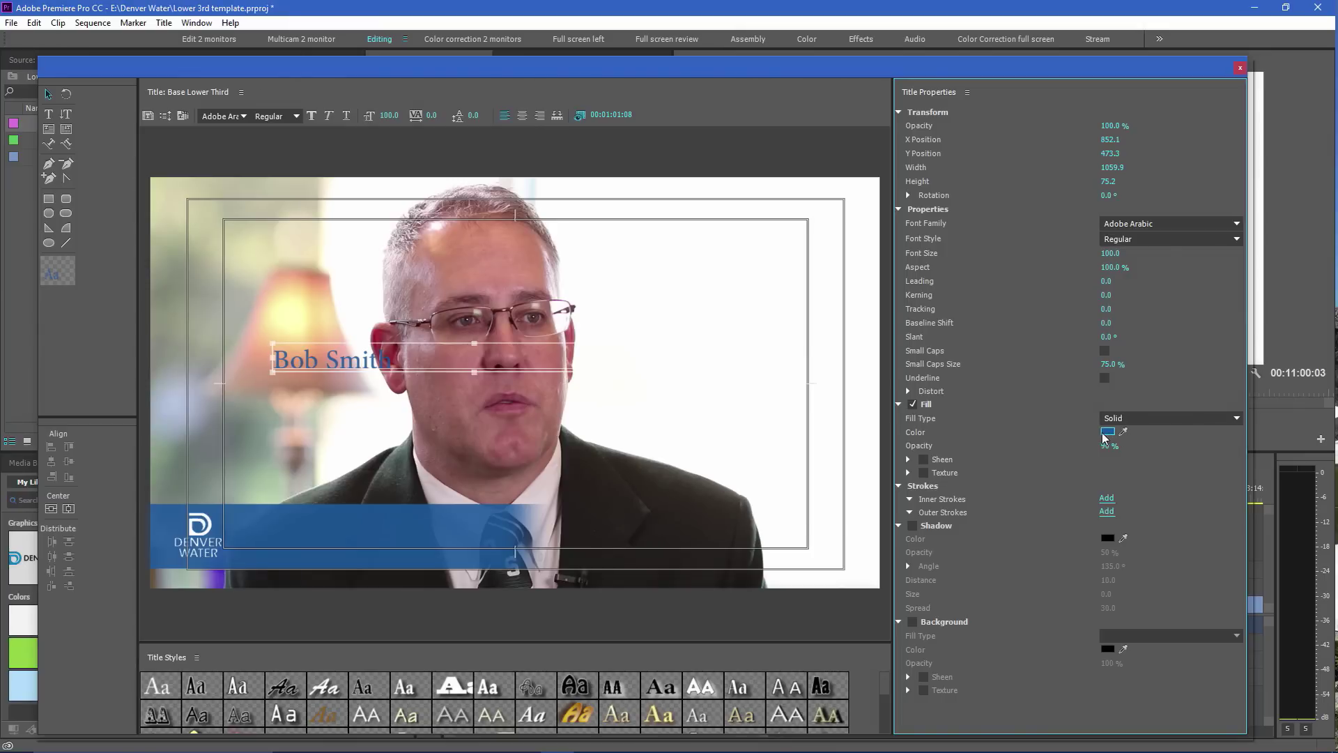
click(1105, 431)
drag(528, 475, 502, 501)
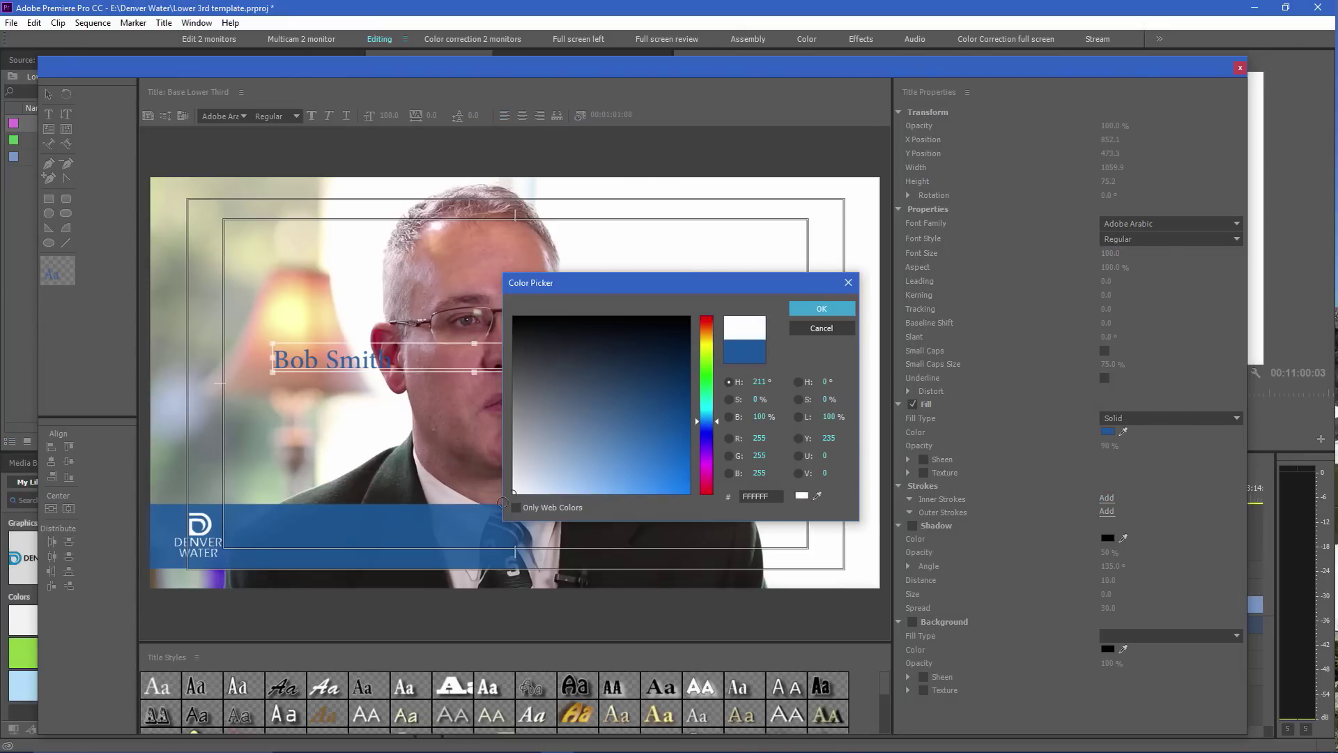
click(833, 312)
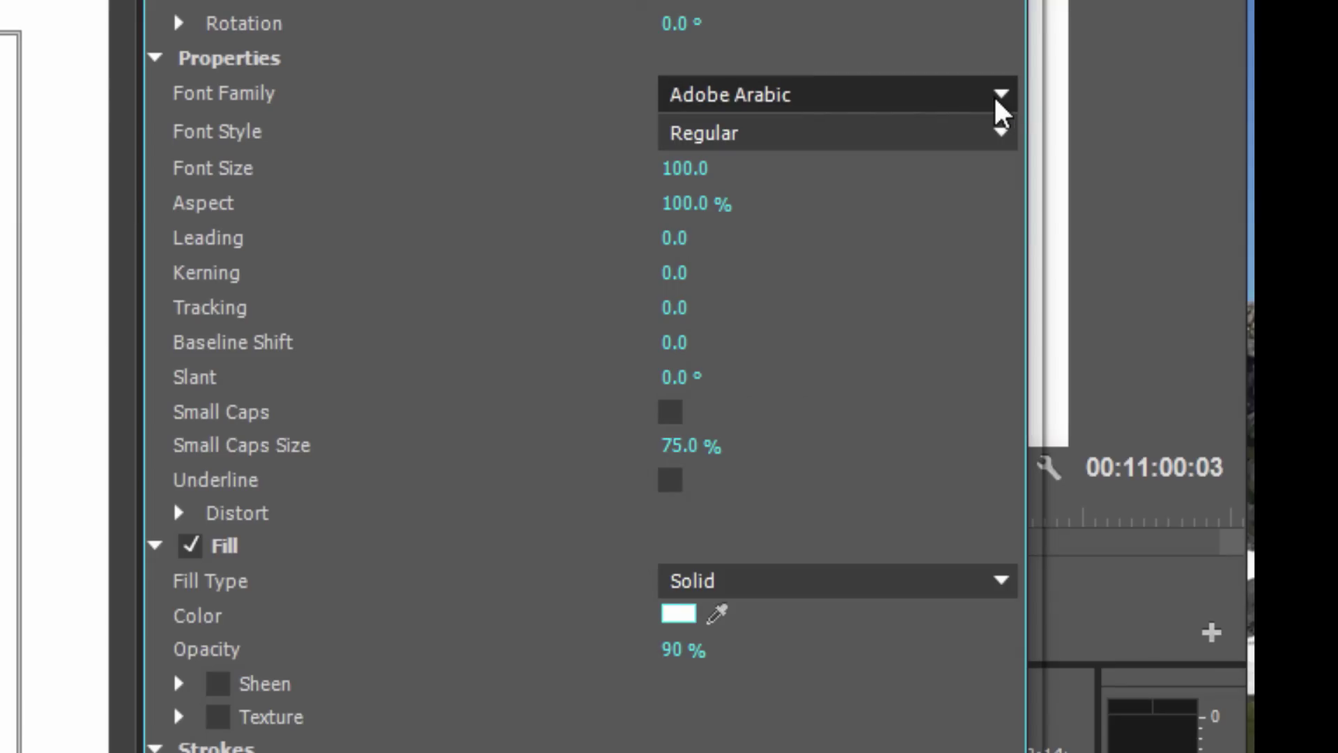
Set the name text's font to Arial Bold
click(998, 97)
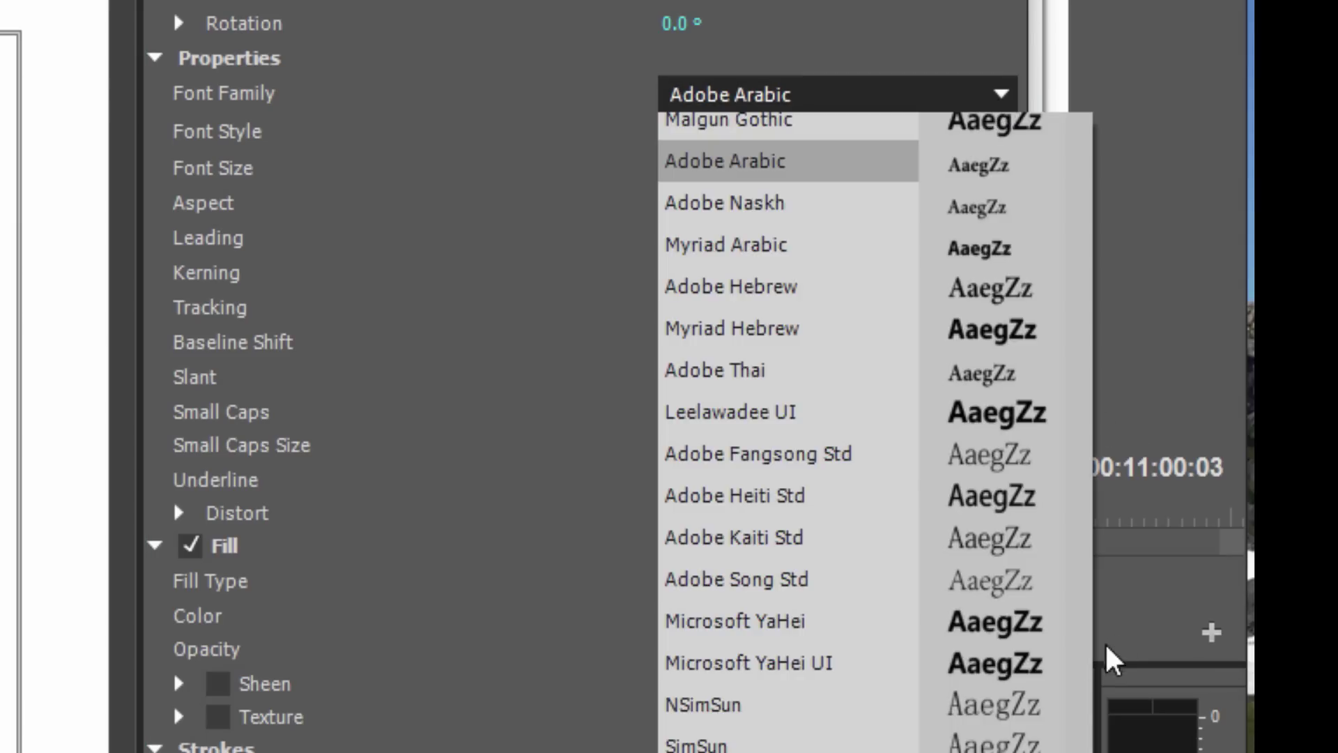
mouse_move(1081, 140)
mouse_down()
mouse_move(1081, 125)
mouse_move(1081, 636)
mouse_move(1069, 128)
mouse_up()
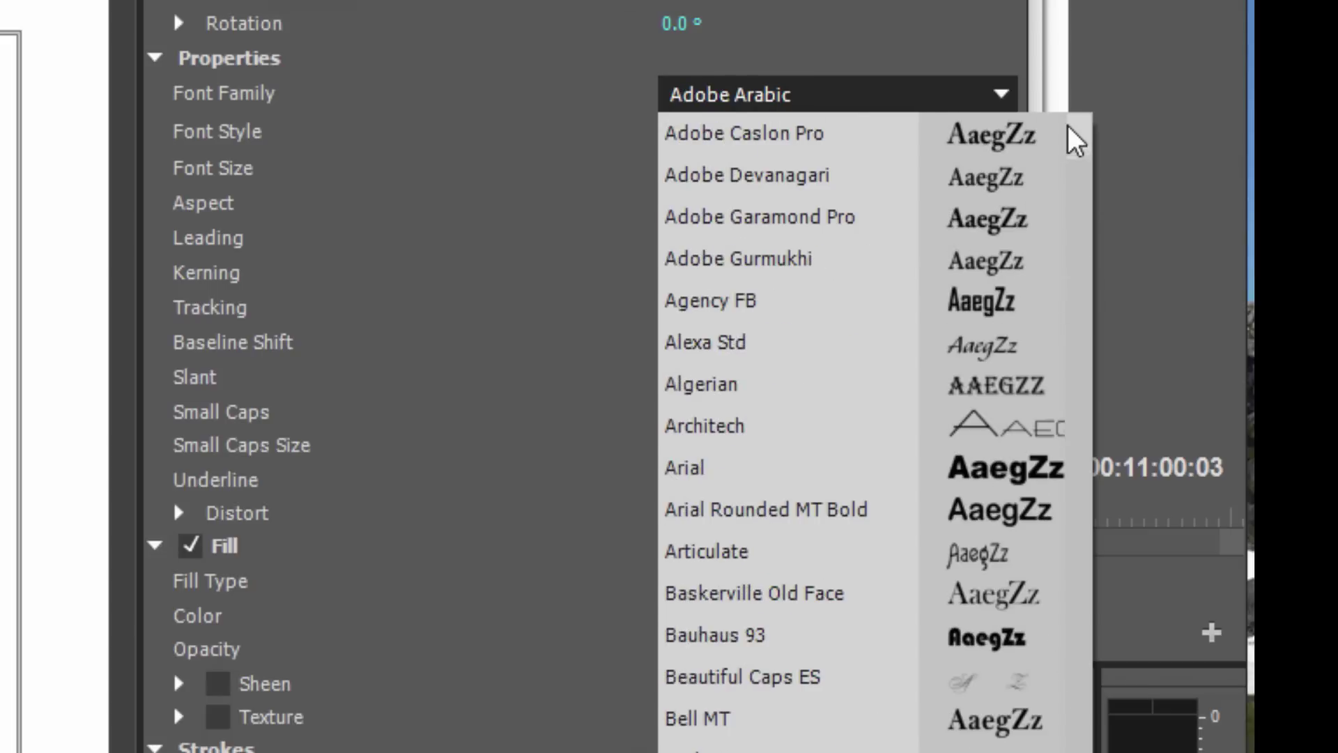
key(Escape)
text(Arial)
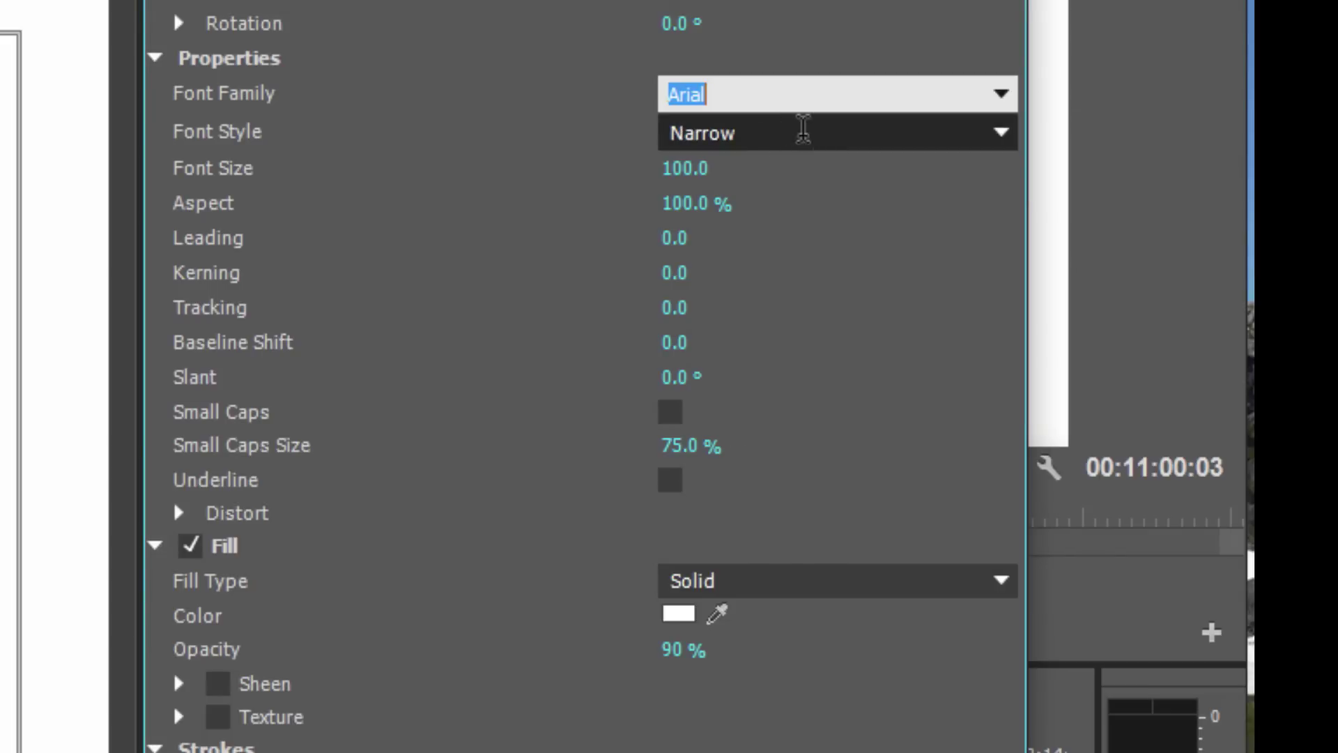
click(994, 147)
click(714, 222)
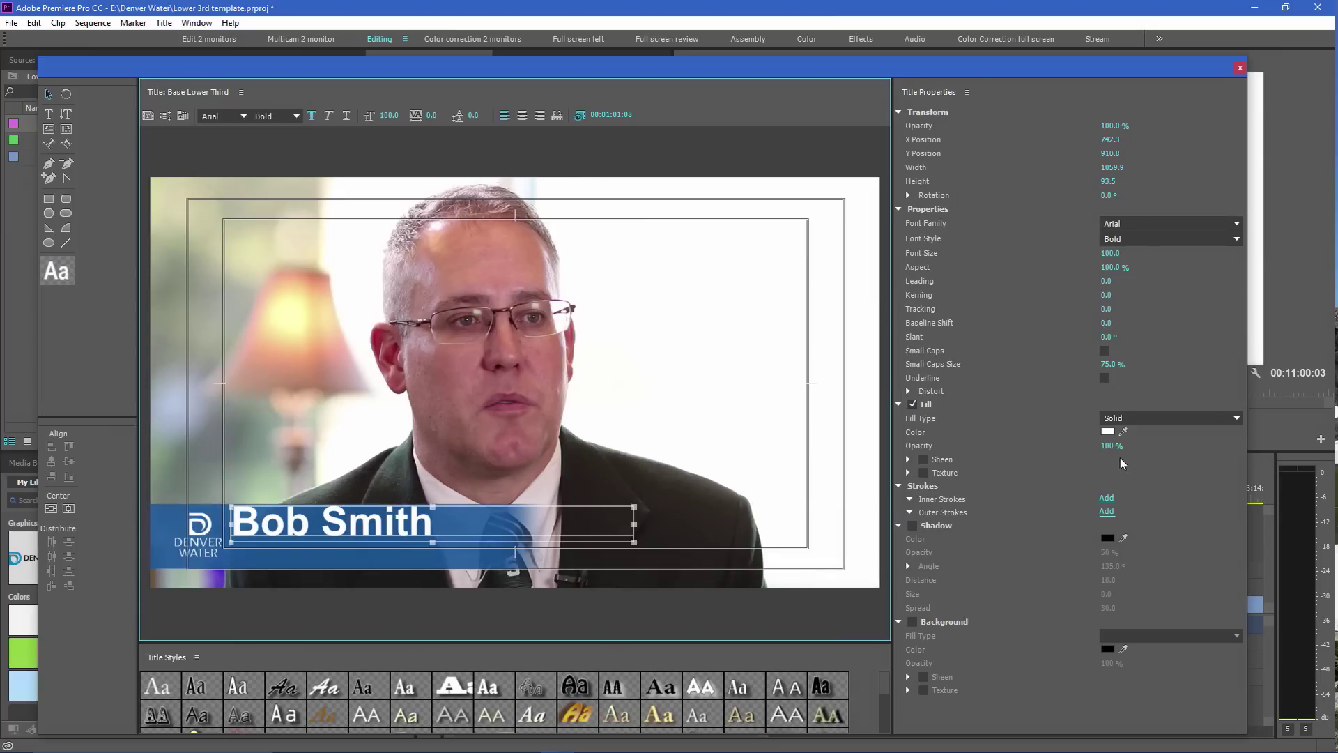
Set the name text's font size to 75
drag(1108, 260, 1072, 266)
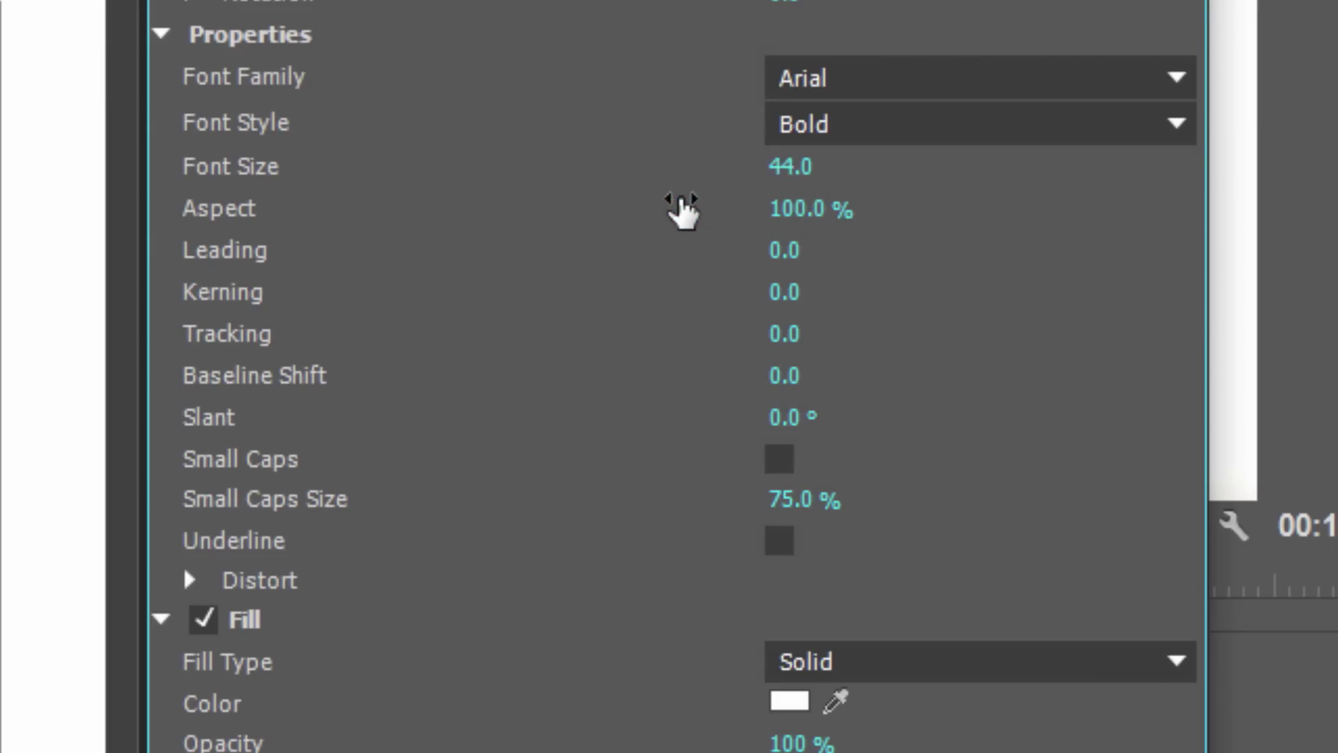
drag(681, 209, 763, 201)
drag(1100, 265, 1108, 257)
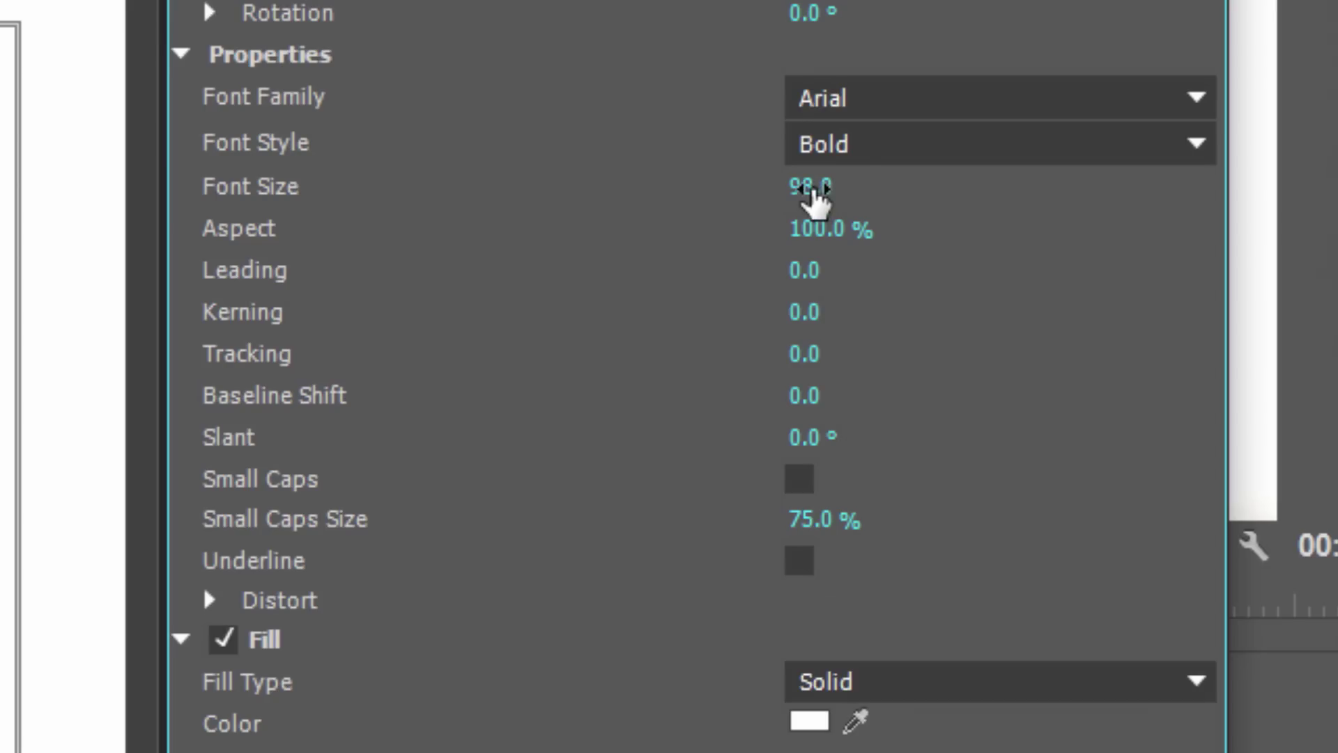
click(811, 195)
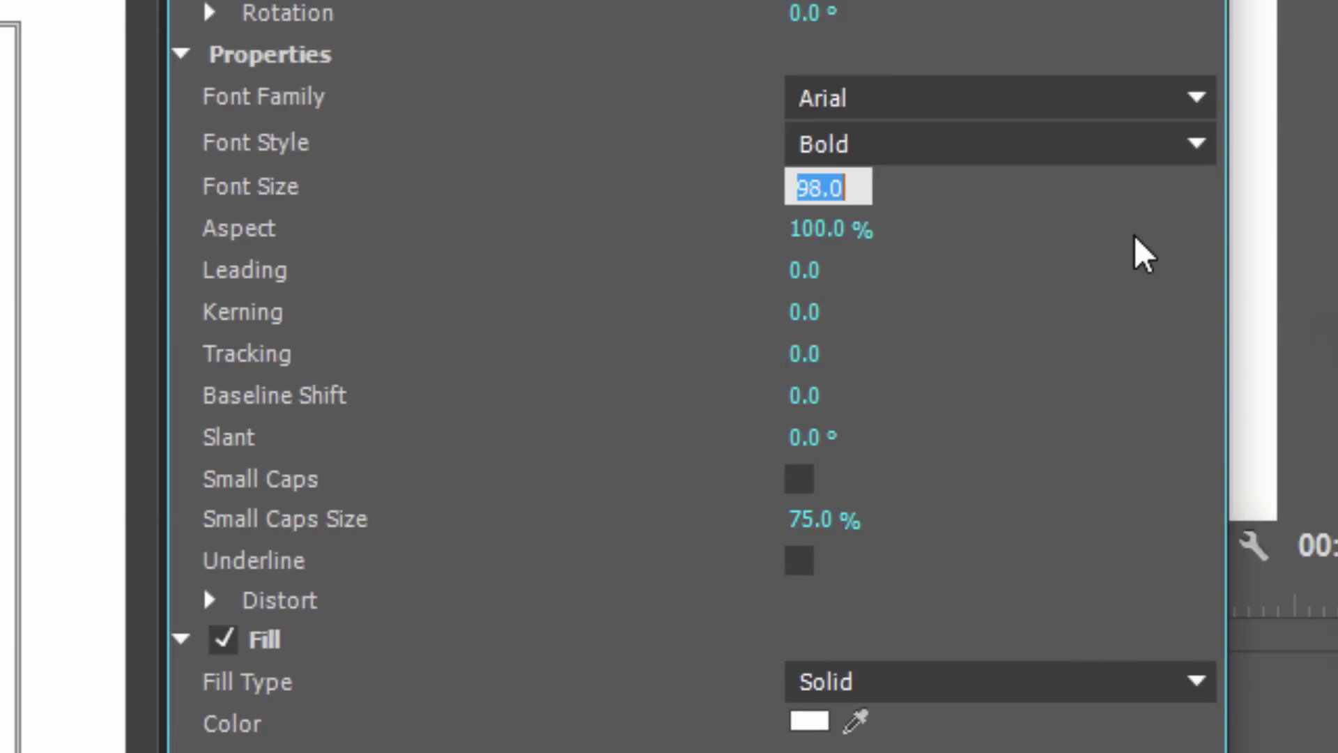
text(75)
key(Return)
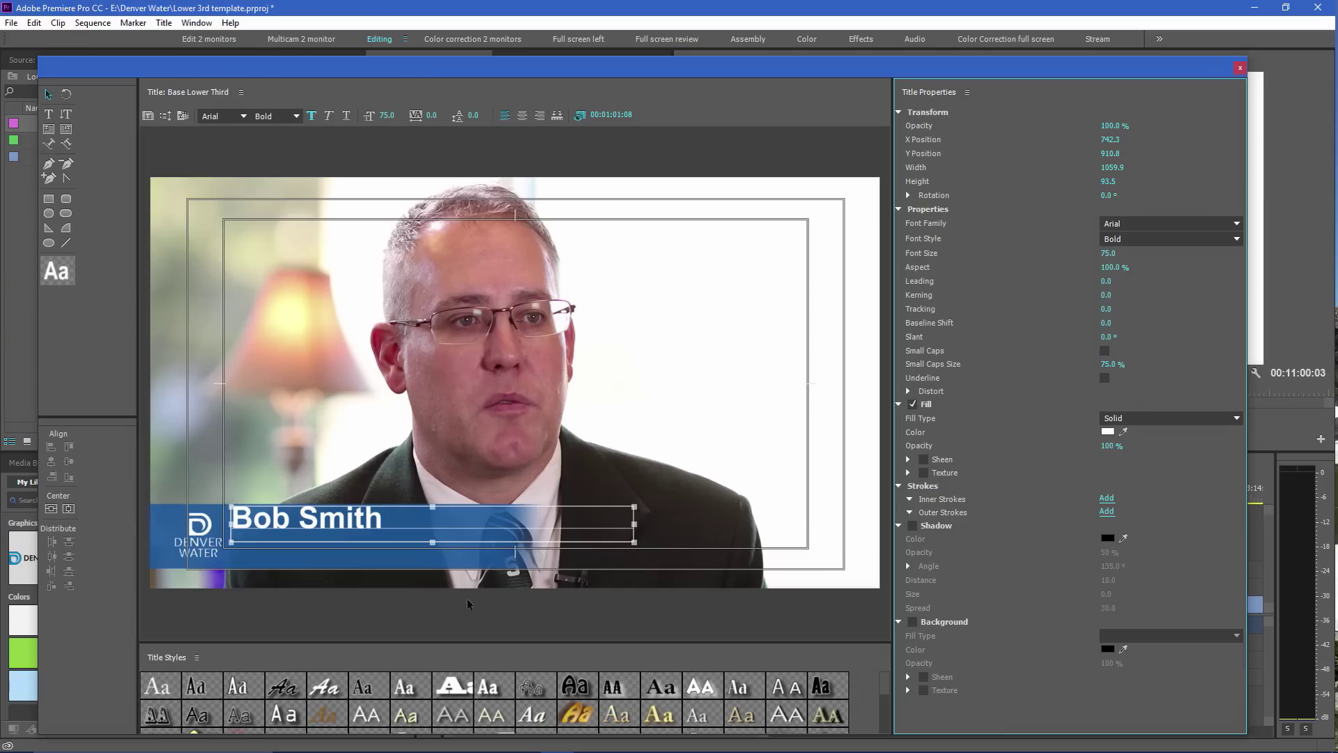
Shrink the name text box to fit and move it down onto the blue bar
click(368, 521)
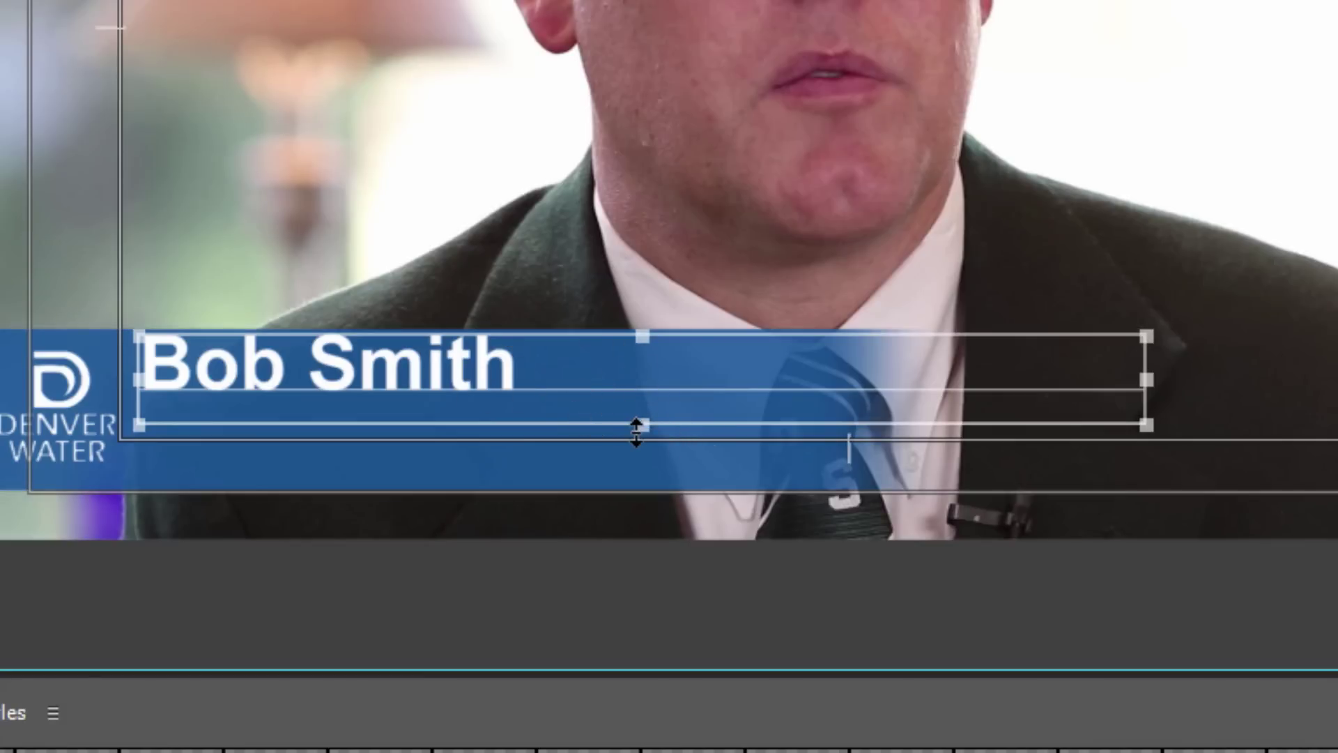
drag(636, 429, 626, 408)
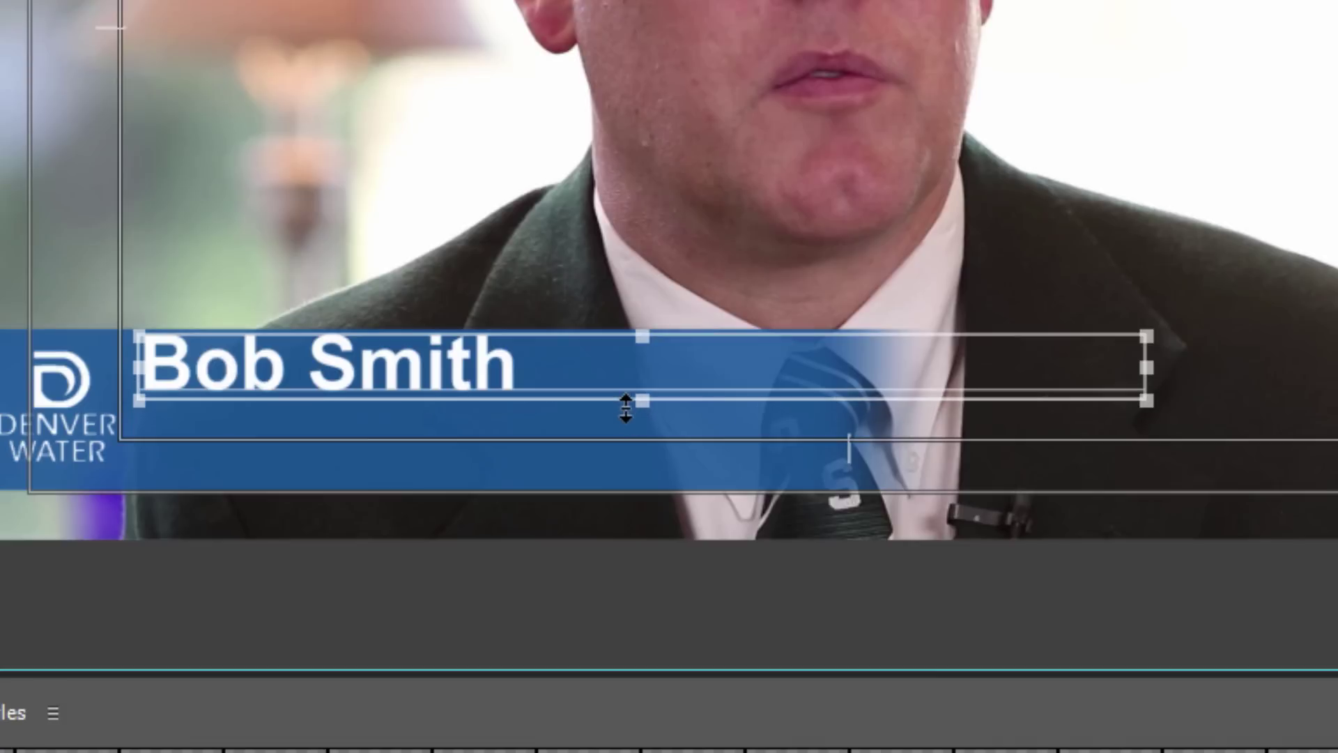
click(633, 357)
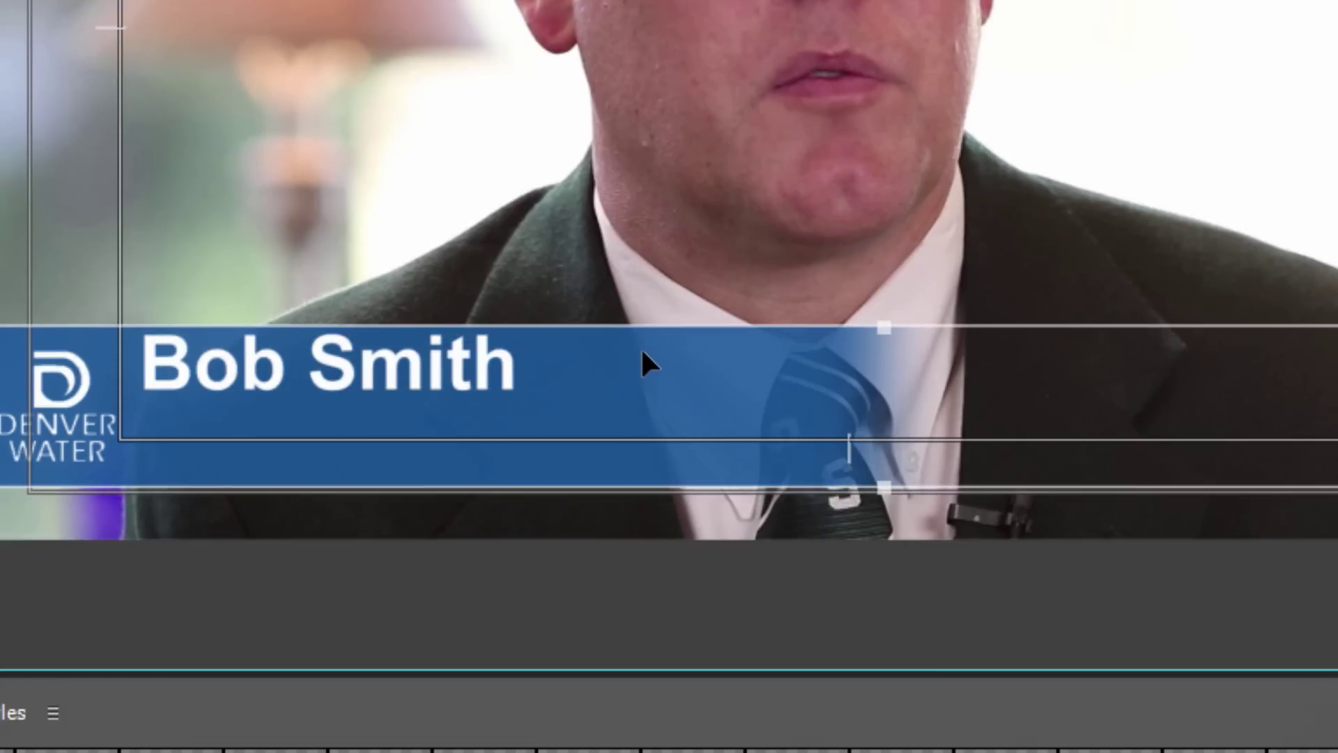
click(502, 367)
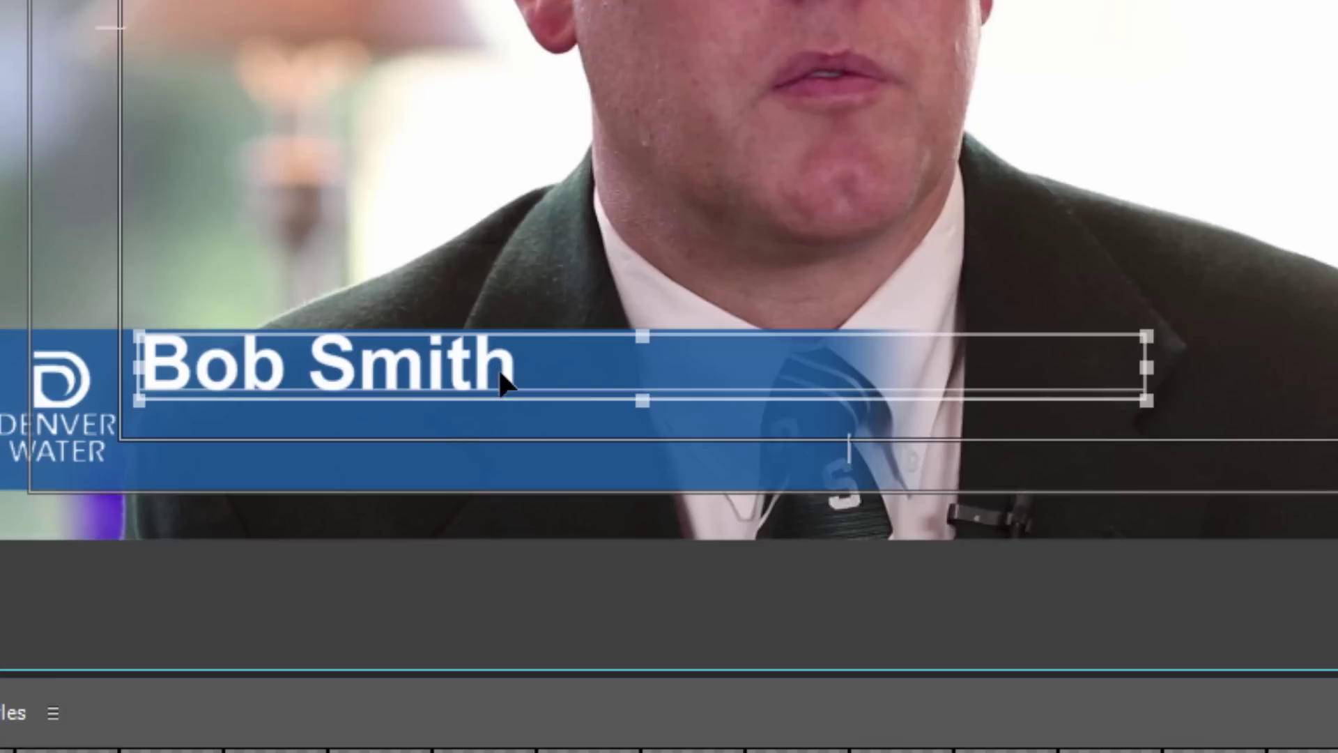
drag(501, 367, 500, 385)
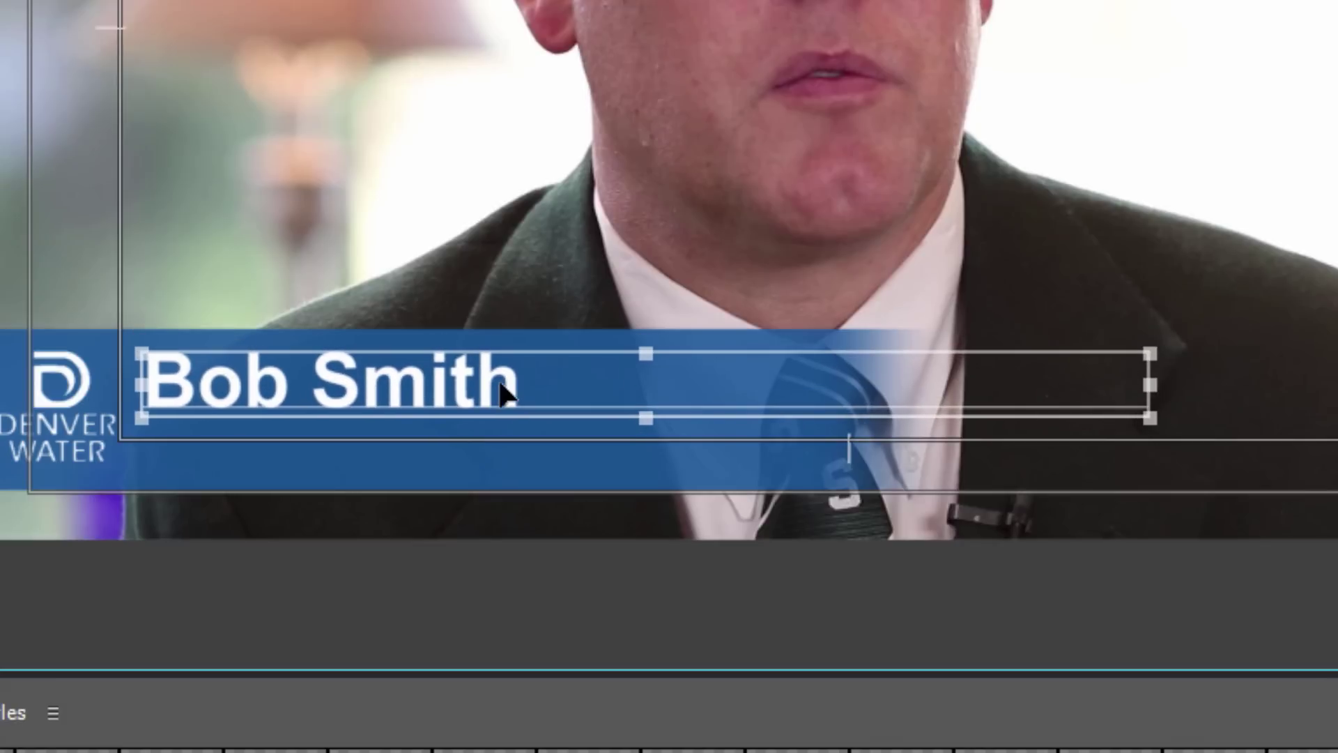
click(1162, 167)
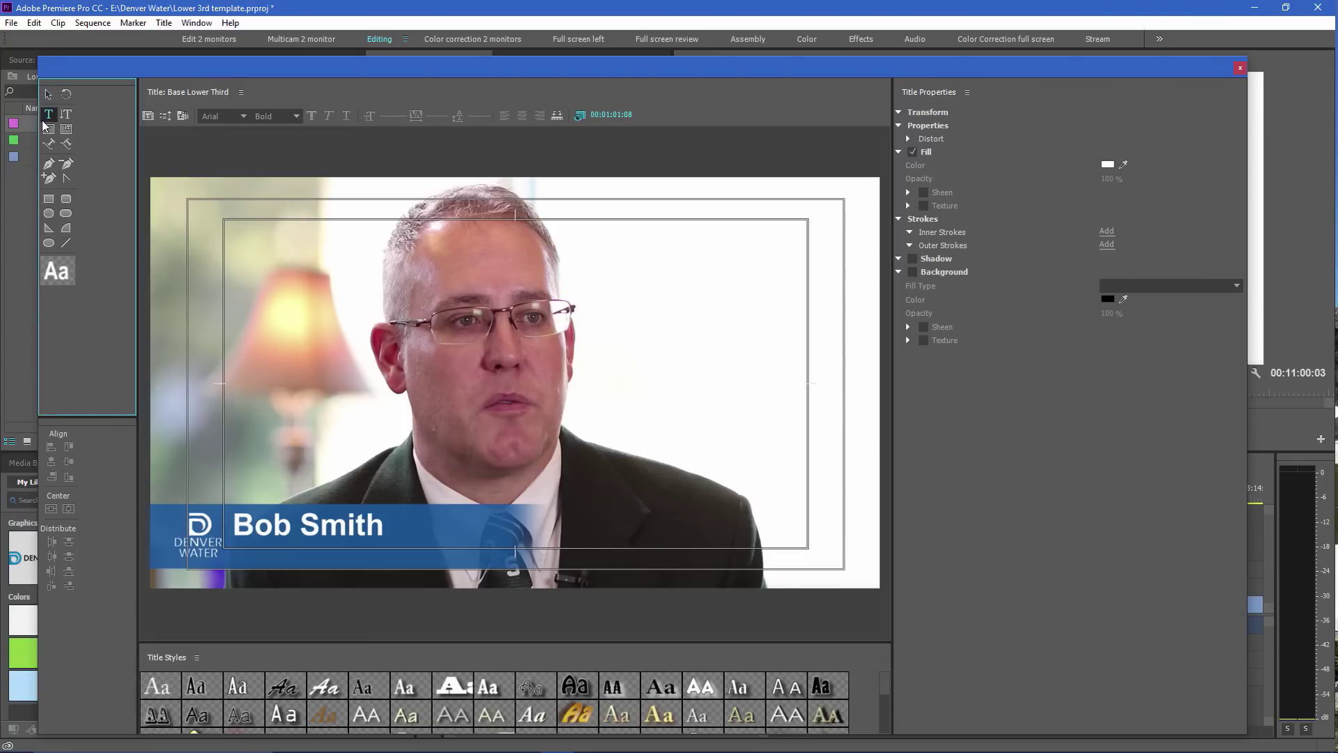
Add a 'Big Cheese, CEO' text line beneath the name, saving the project along the way
click(48, 114)
drag(290, 408, 602, 433)
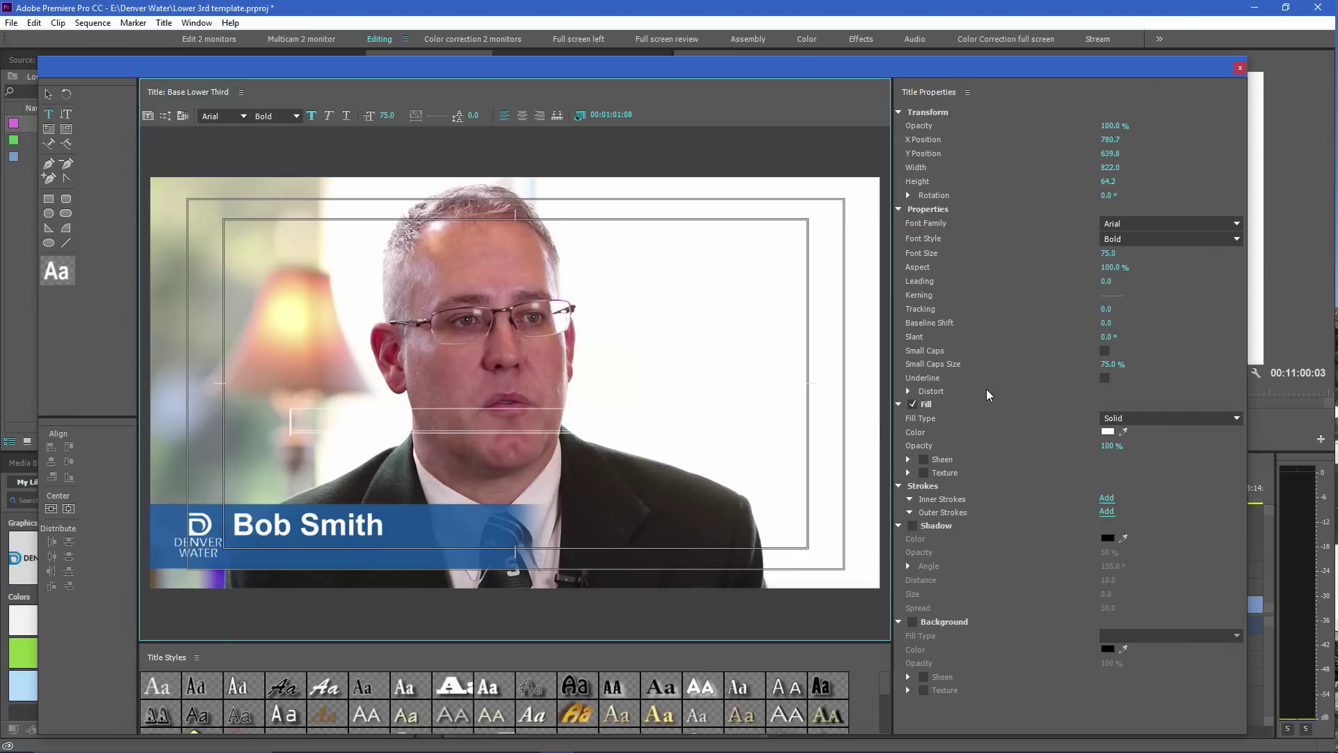
key(ctrl+s)
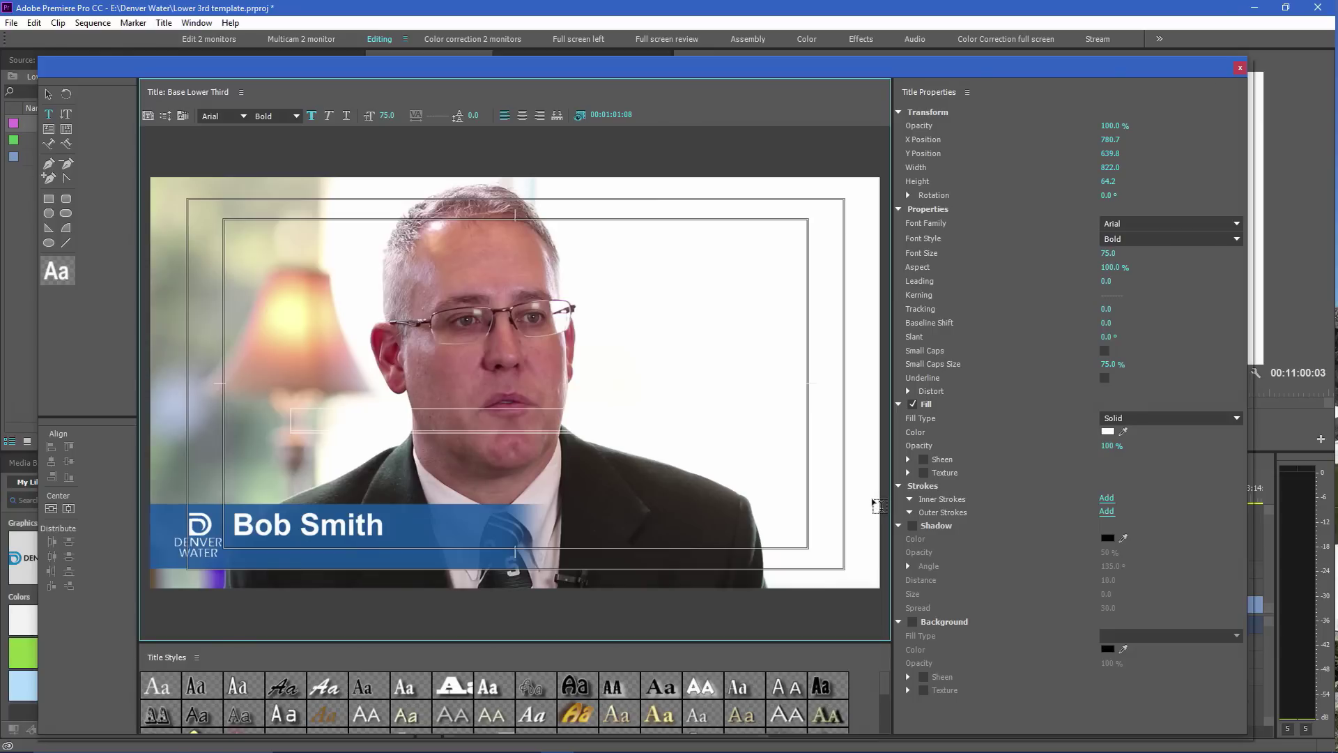
text(Big Cheese, CE)
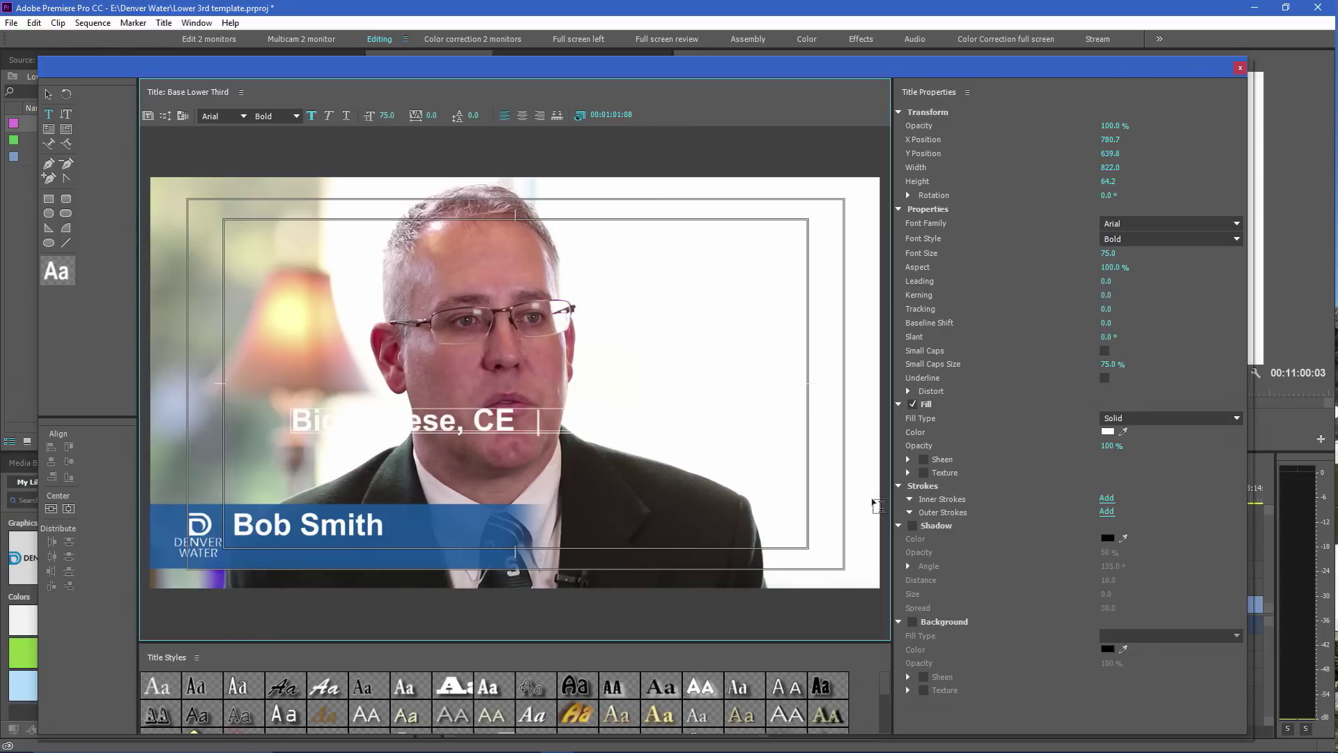
text(O)
click(48, 93)
drag(504, 426, 466, 556)
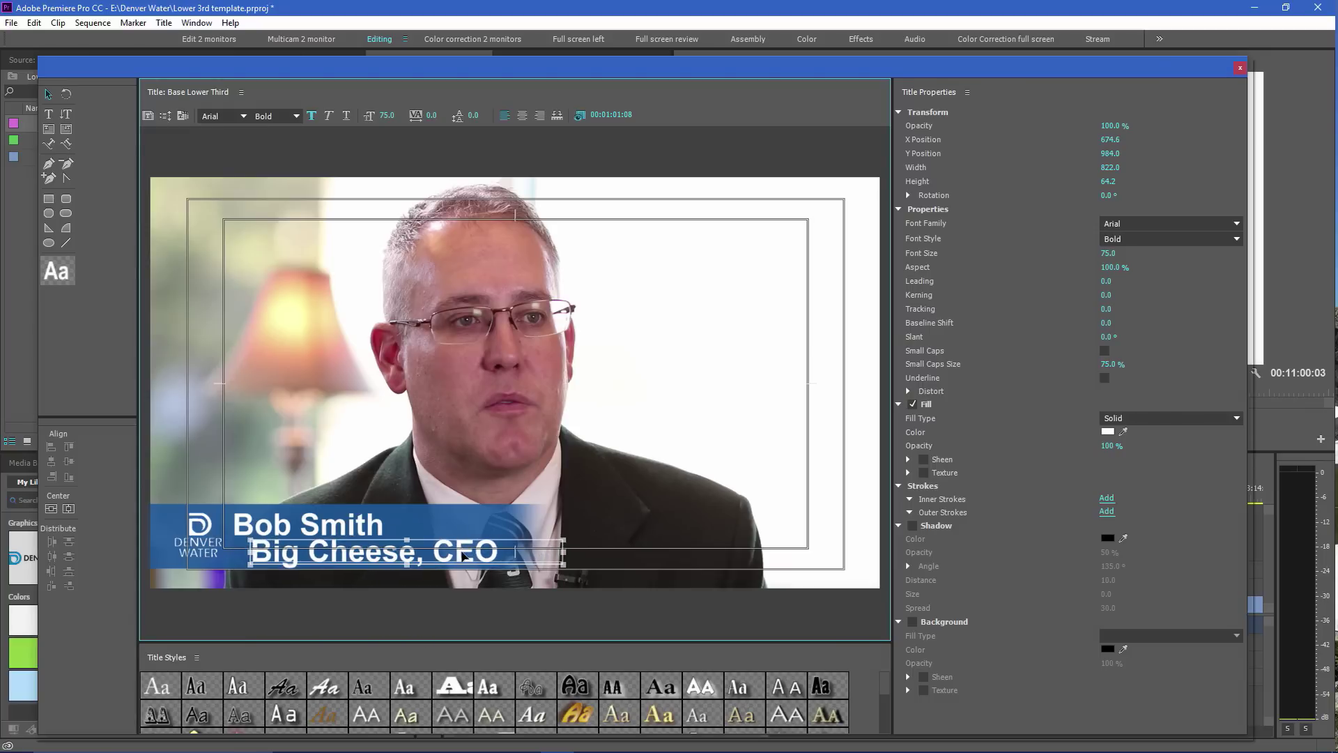
Switch the subtitle to the Regular style with a Small Caps Size of 85
click(345, 525)
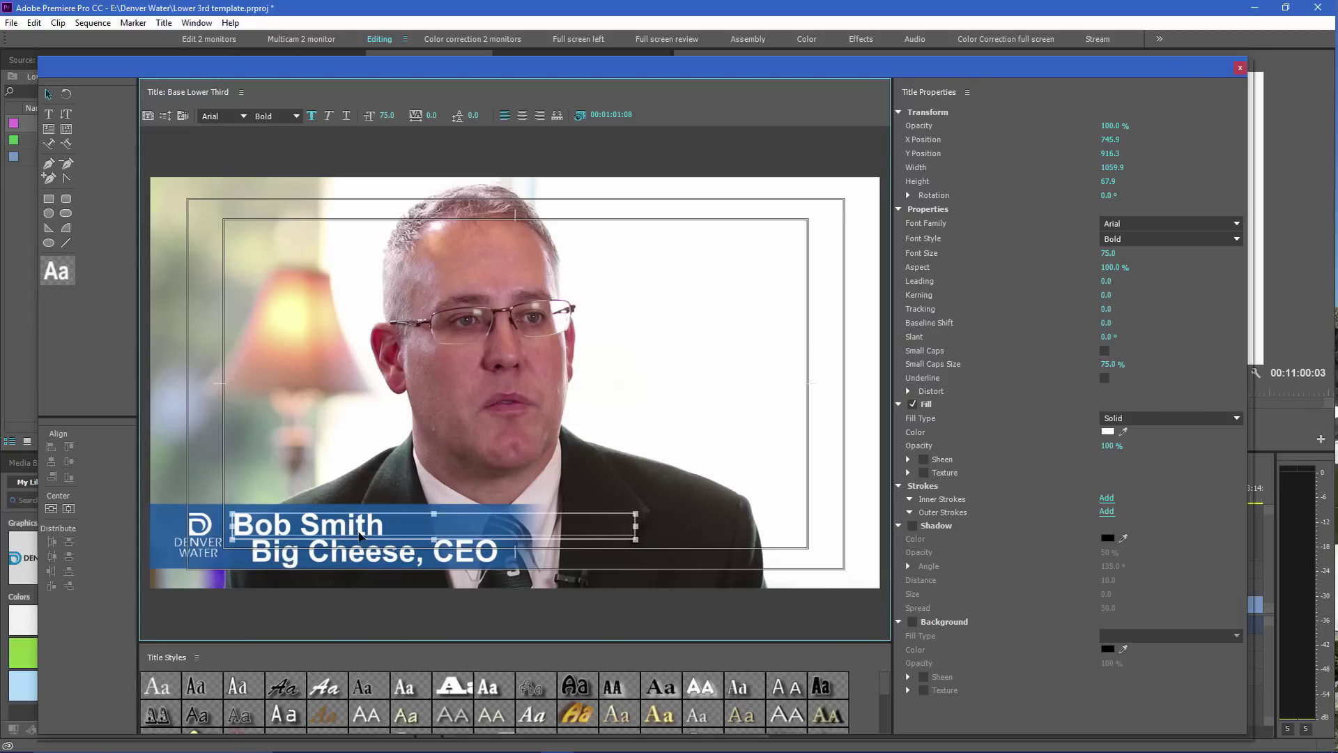
click(357, 554)
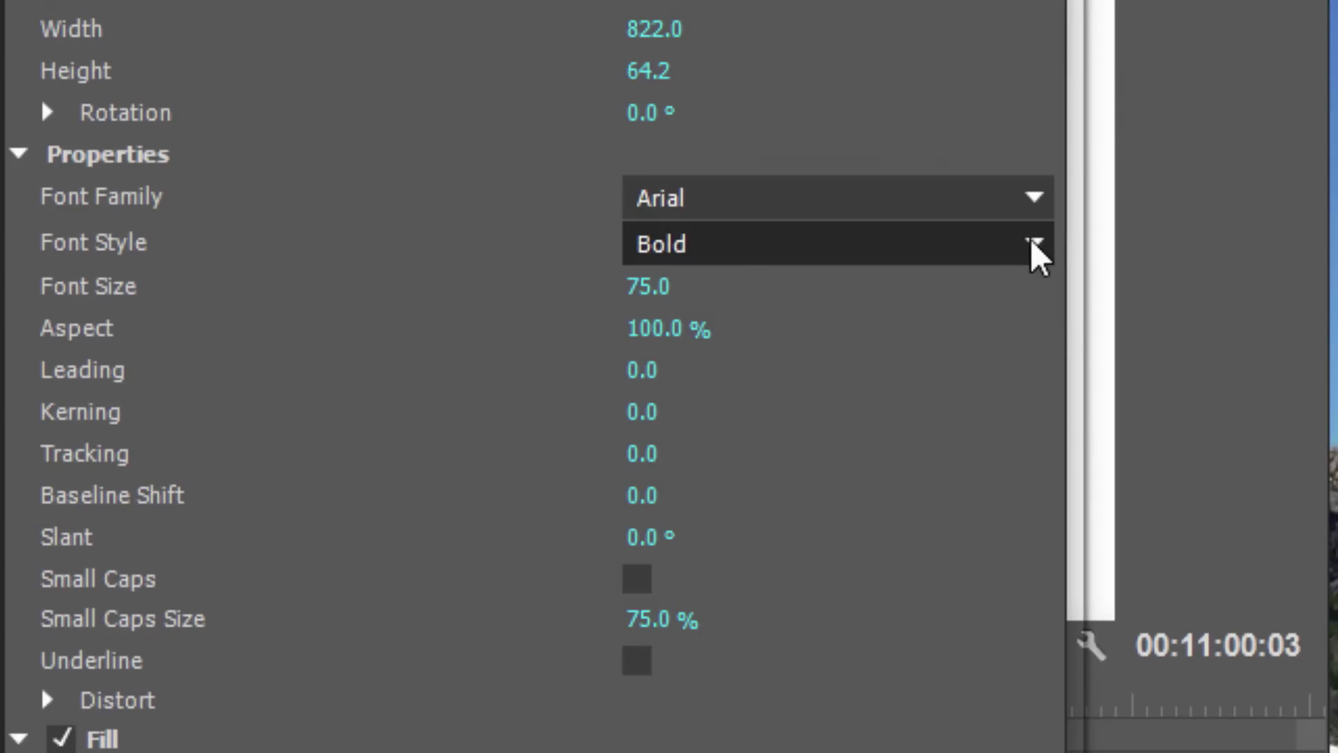
click(1030, 241)
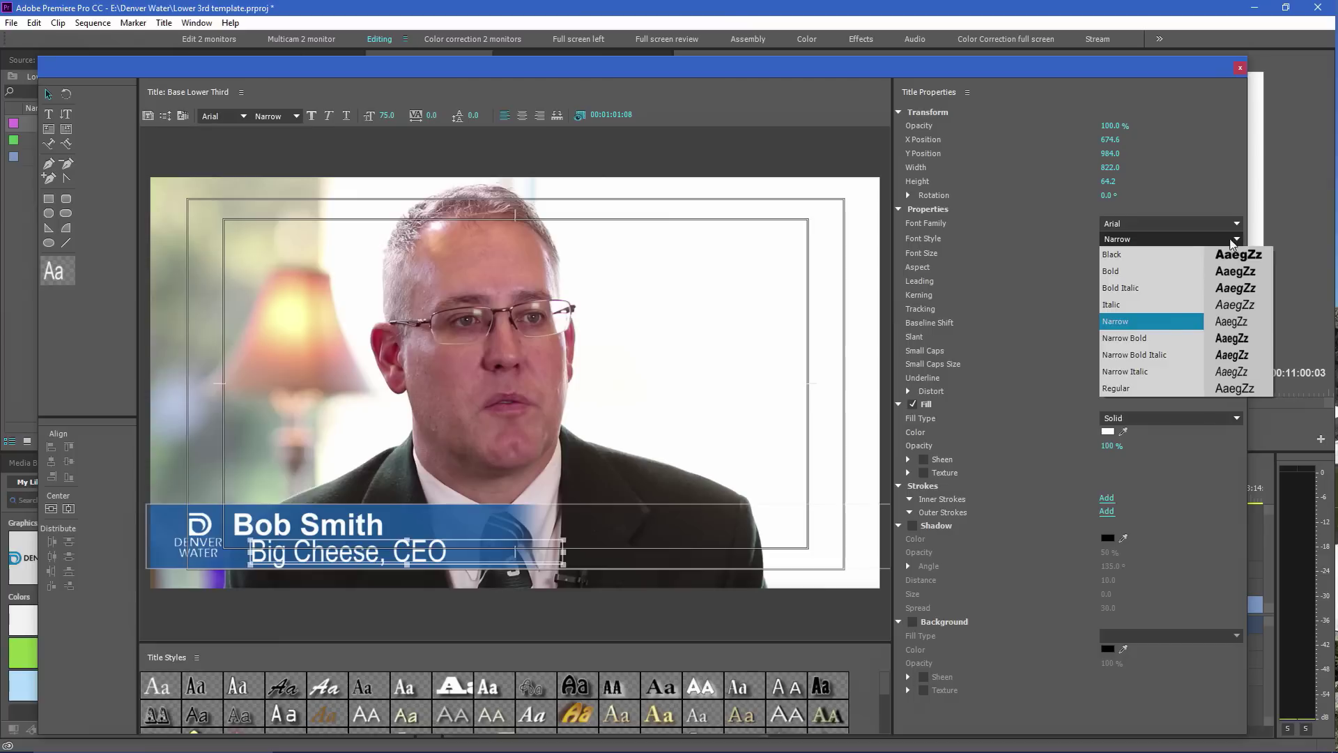
click(797, 692)
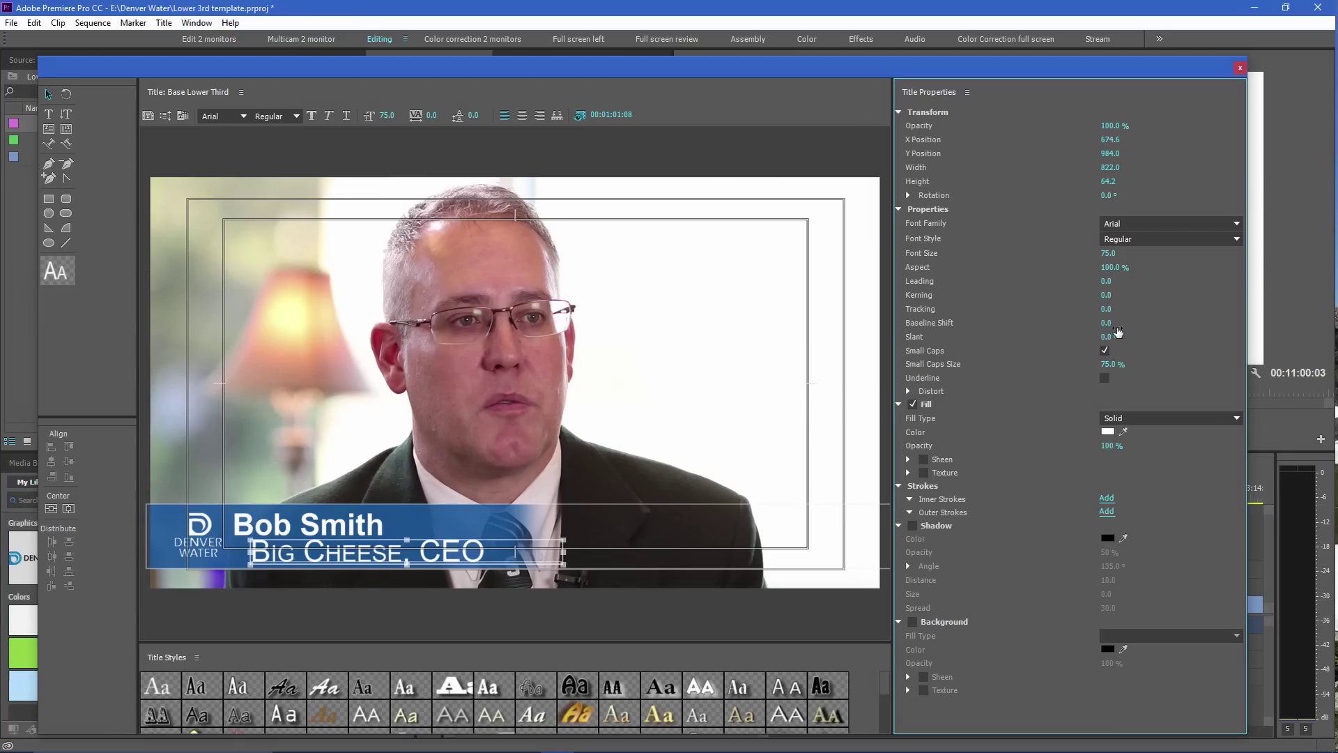
click(1108, 365)
text(85)
key(Return)
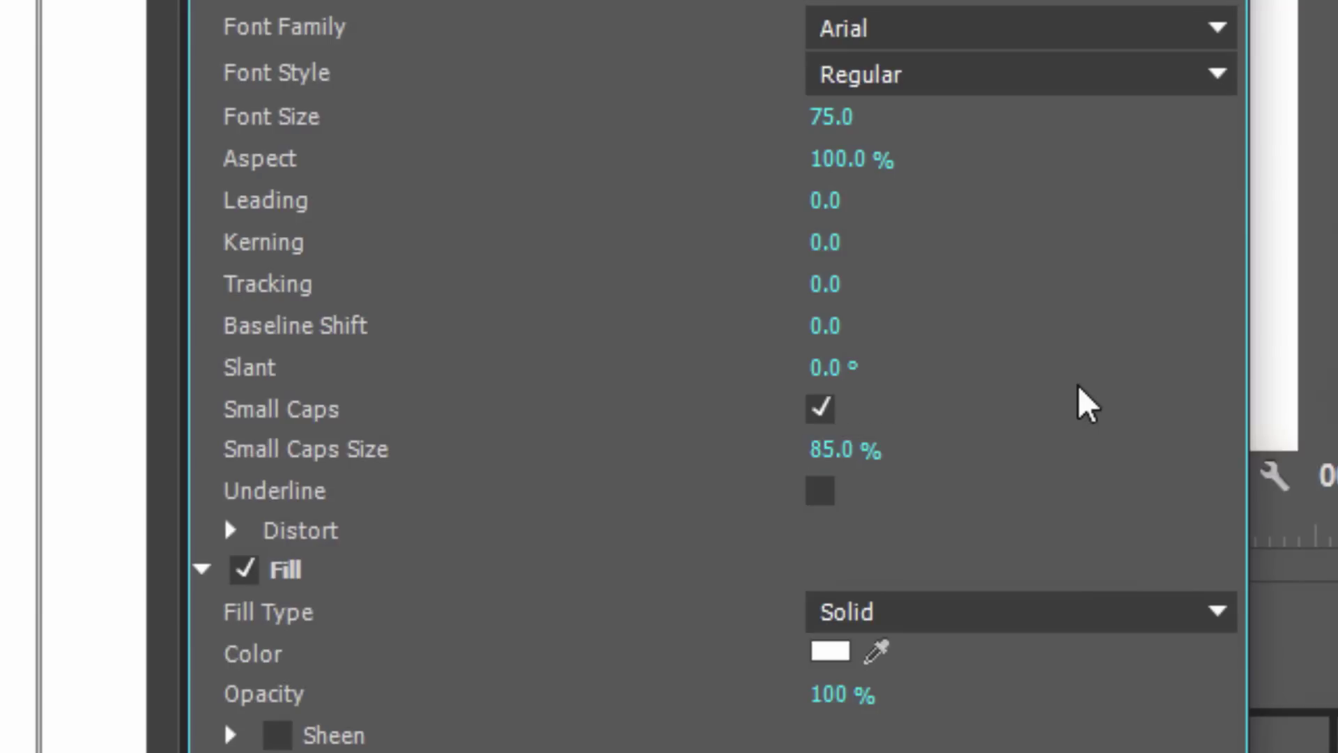
Reduce the subtitle to size 49, tighten its box, and nudge it under the name
drag(829, 132, 778, 131)
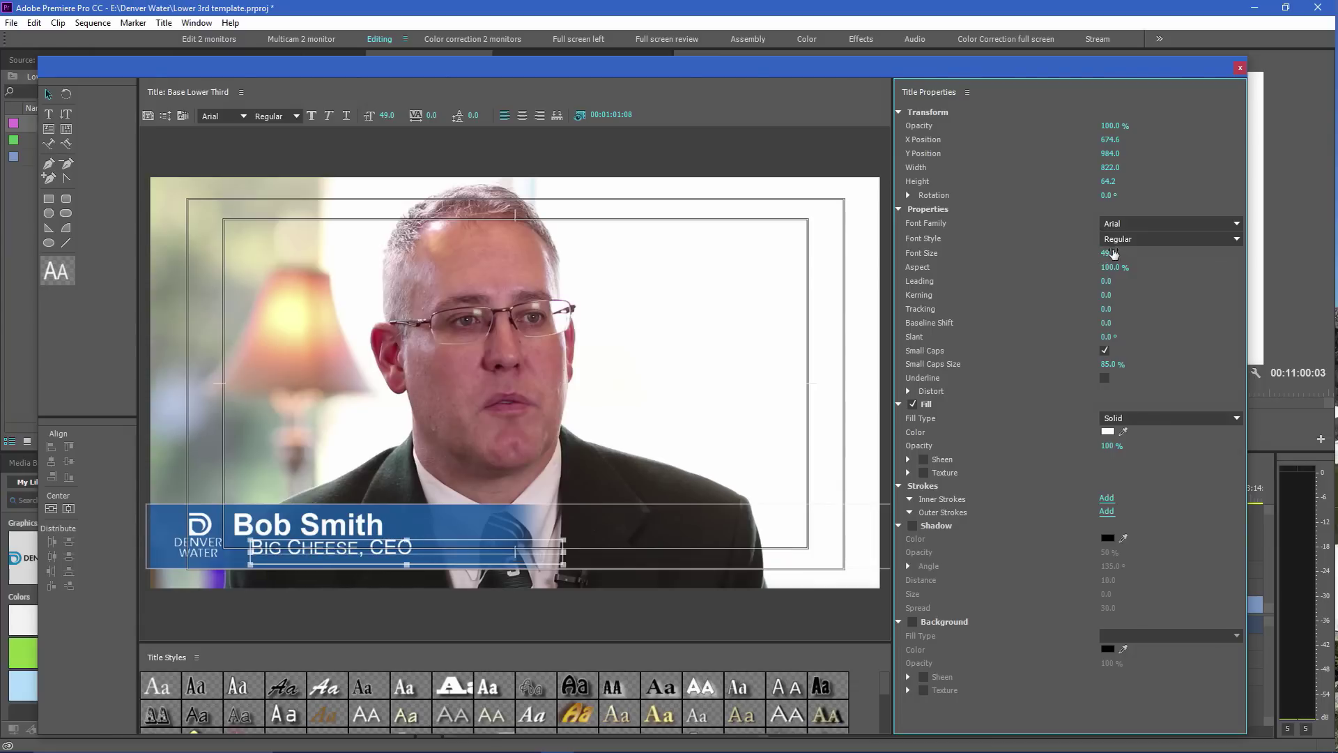
drag(406, 568, 424, 545)
click(408, 549)
click(366, 551)
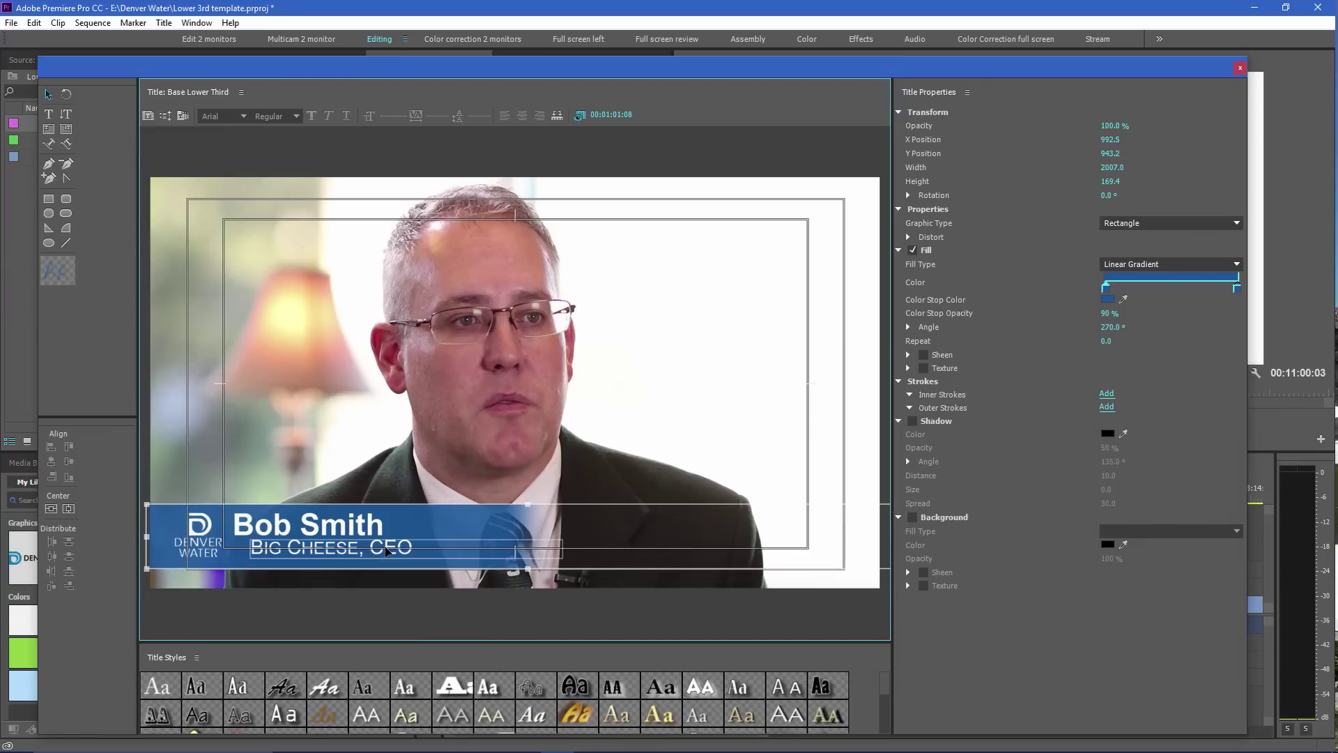
drag(381, 557, 377, 559)
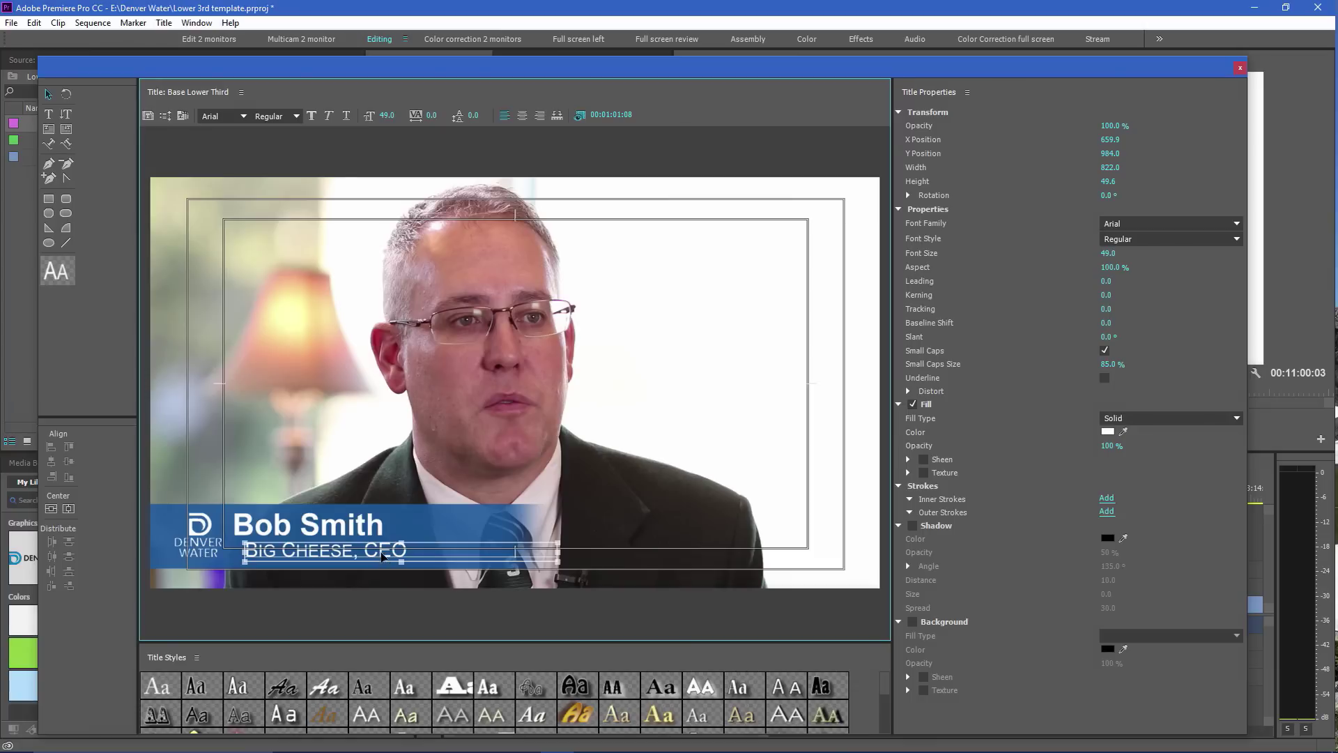
Align the name and job-title text boxes with Align Horizontal Left
shift+click(354, 528)
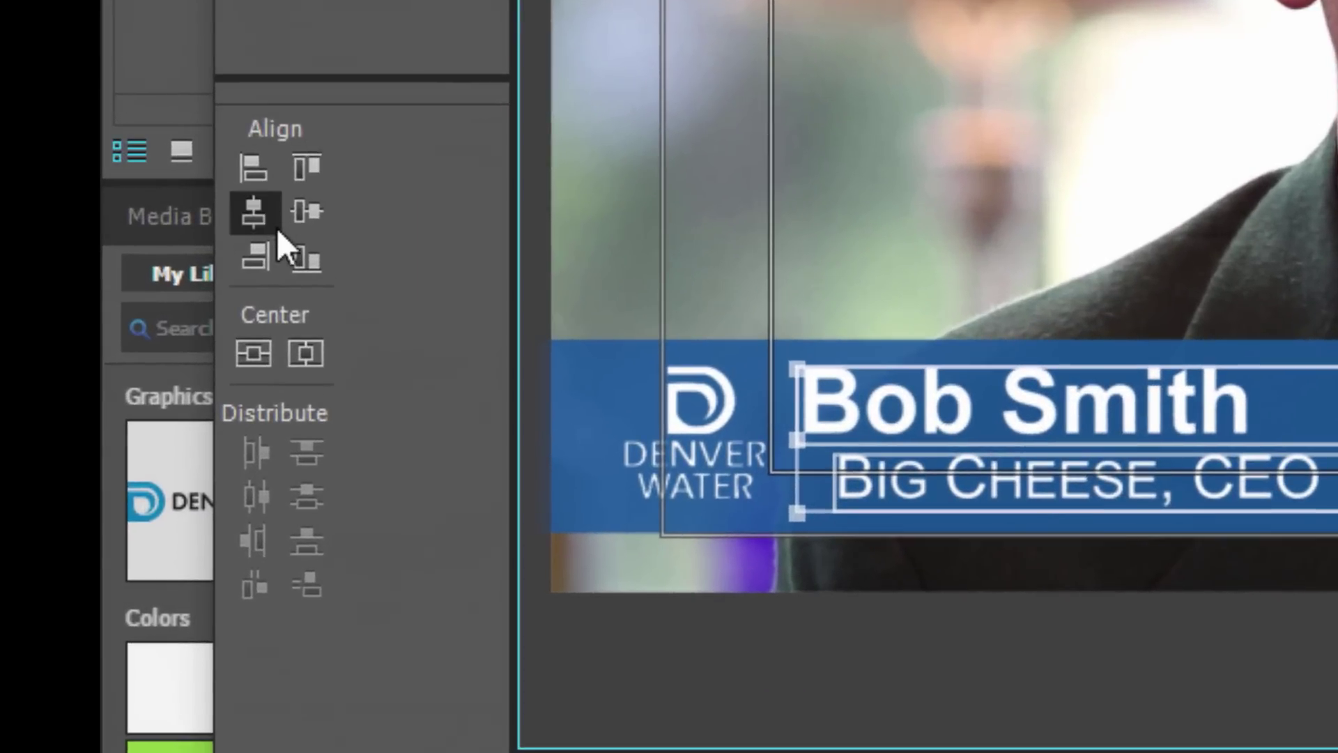
click(252, 174)
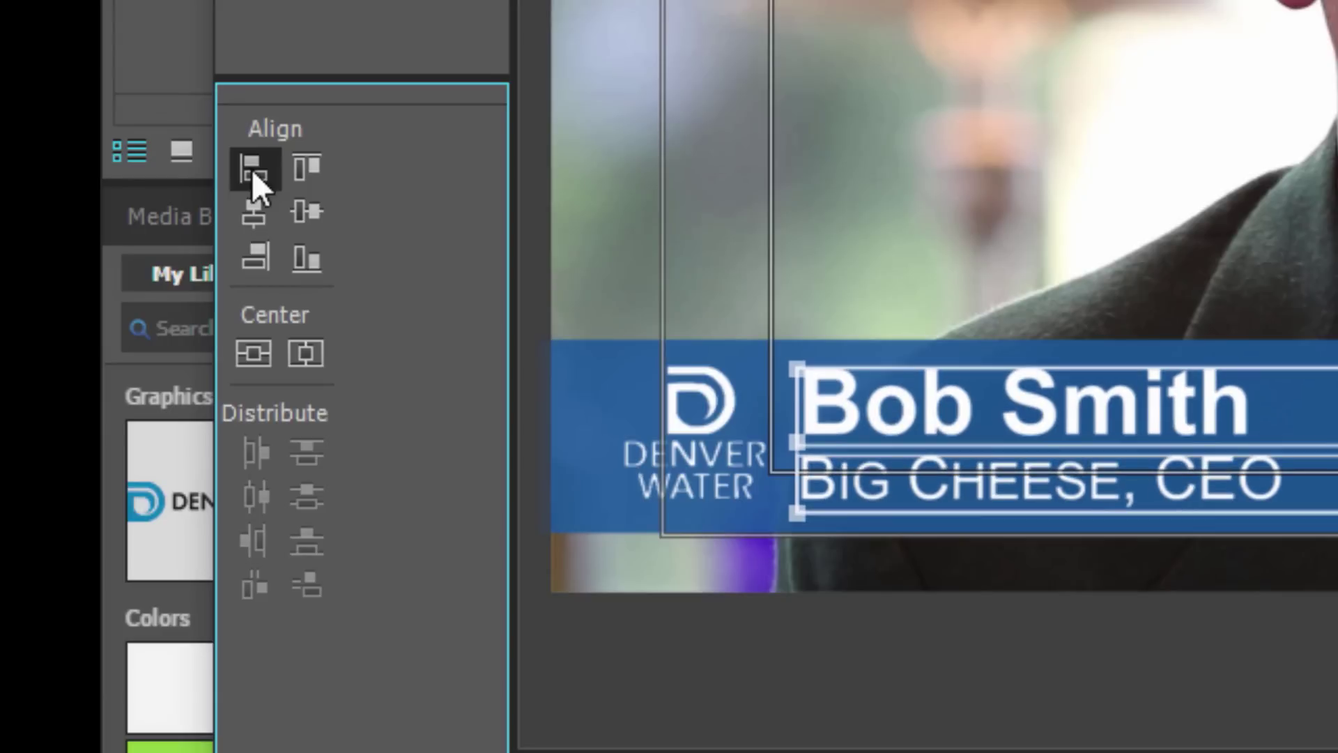
click(976, 662)
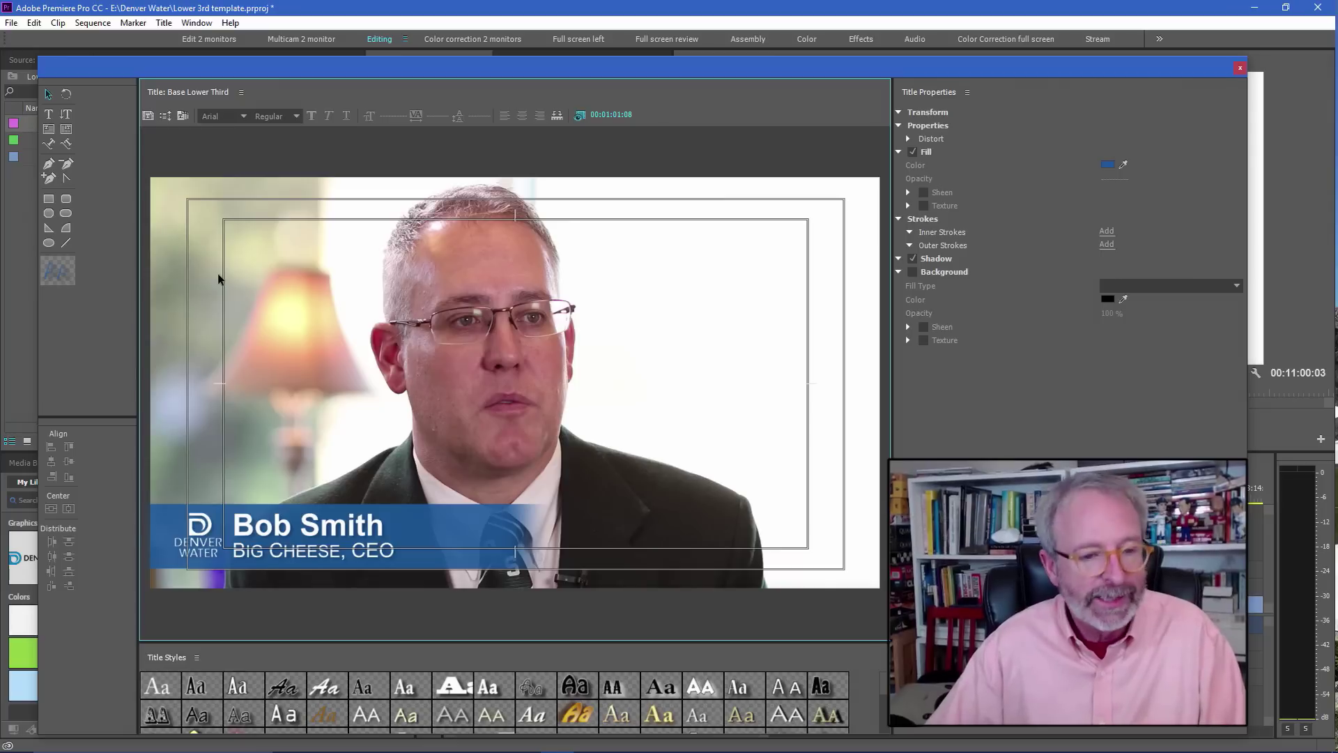
click(215, 533)
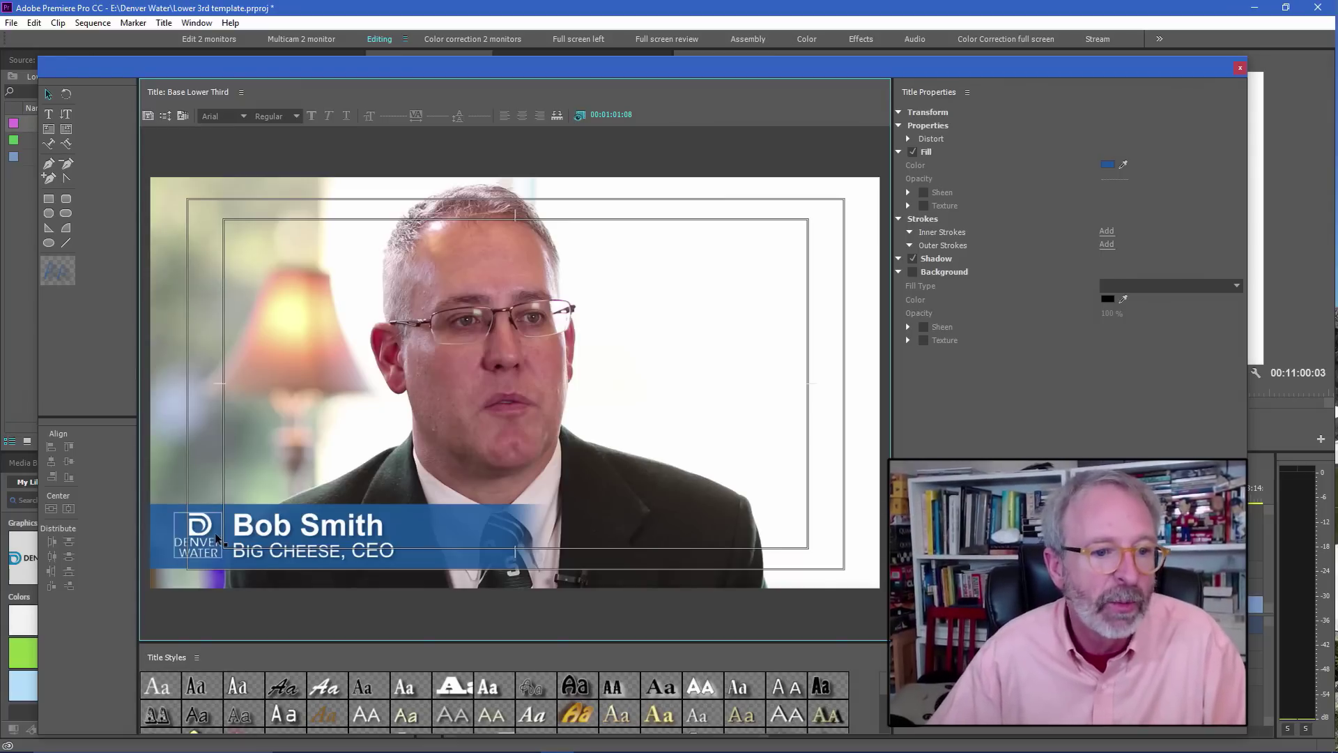
click(593, 363)
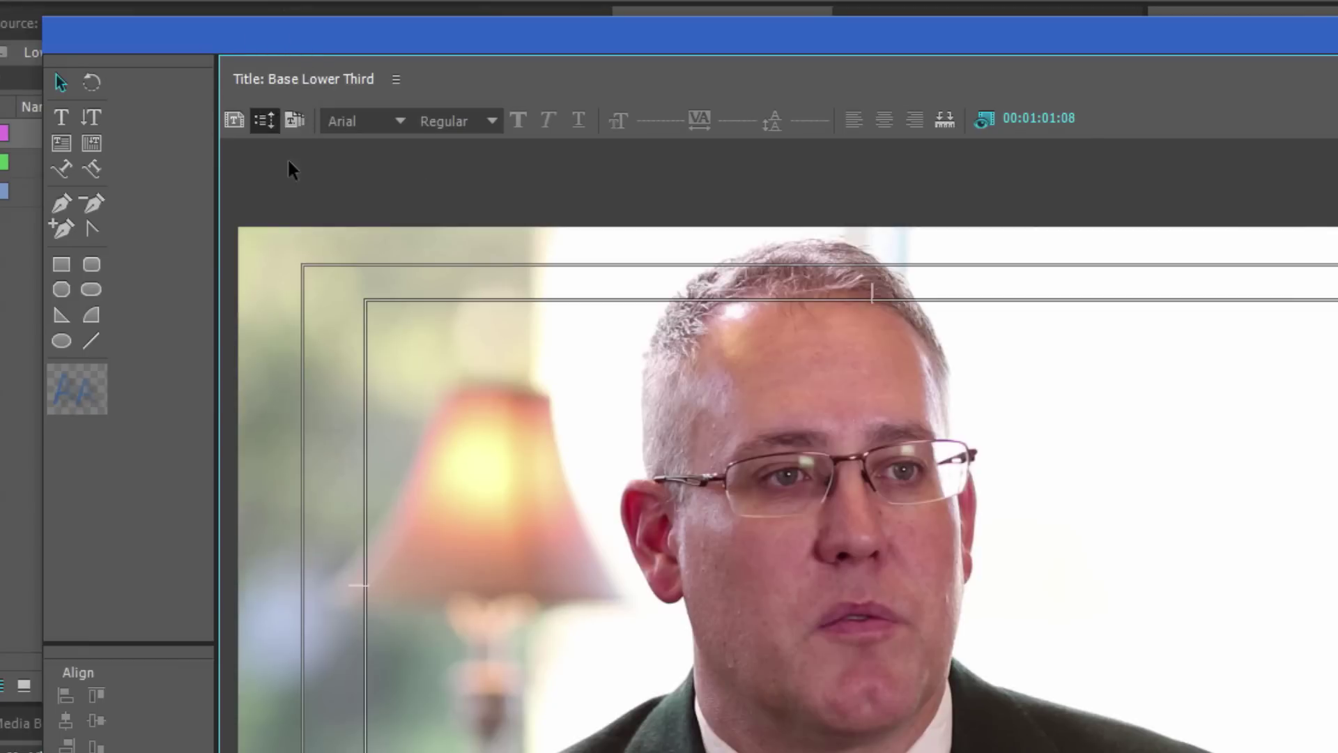
Browse the user title templates DW Base, SH Lower 3rd and WindowBurn File Name
click(295, 119)
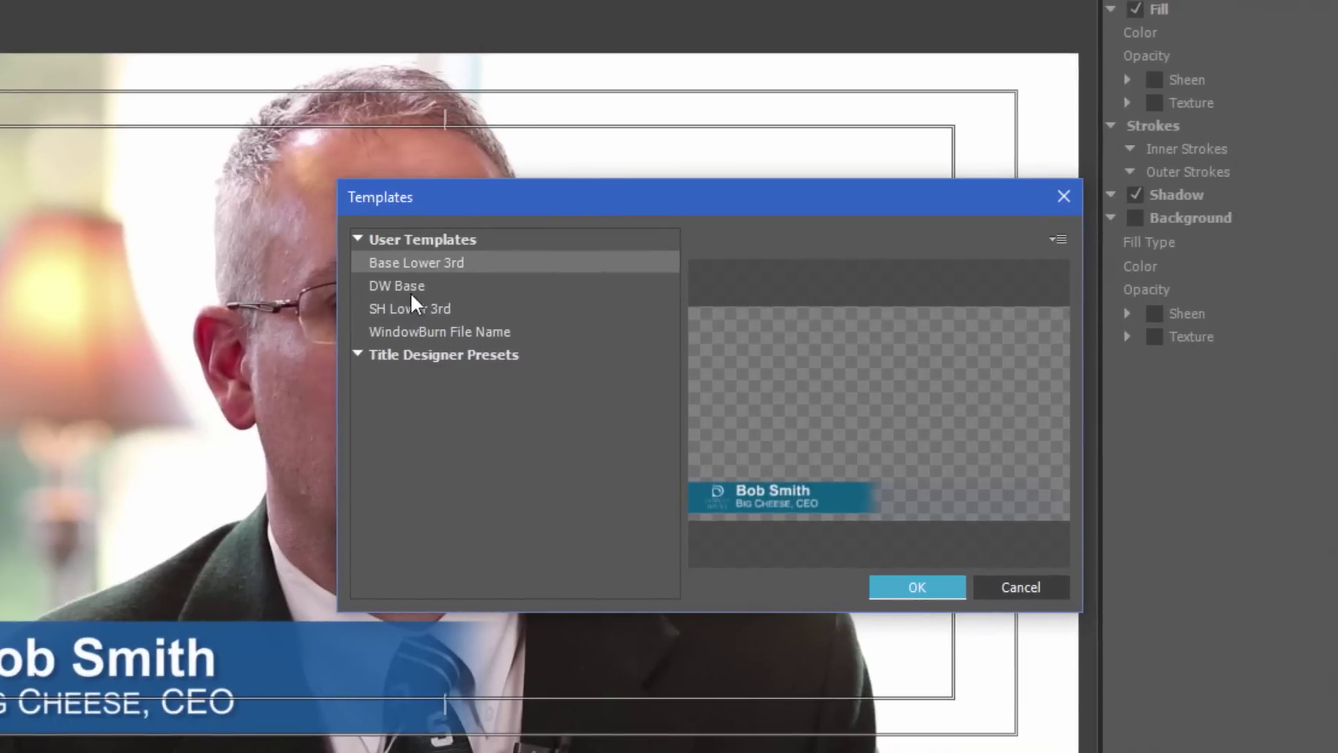
click(546, 343)
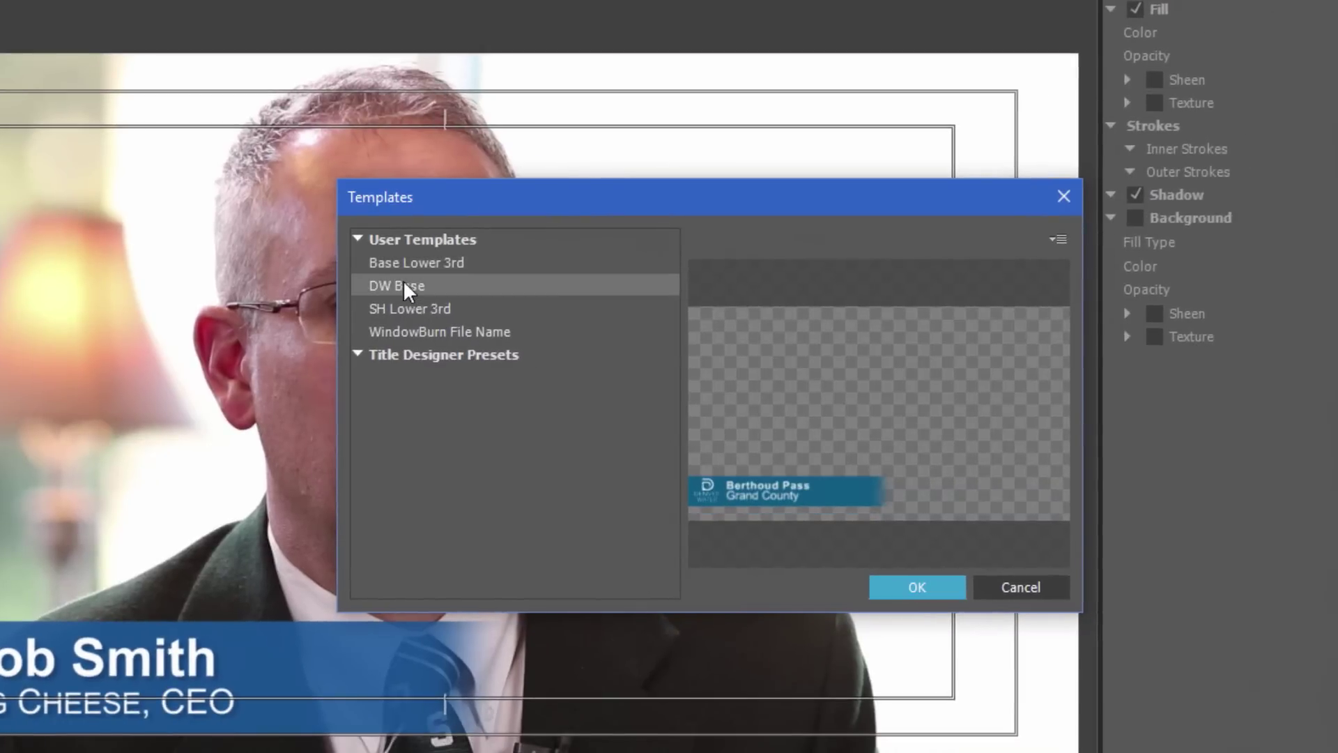
click(393, 308)
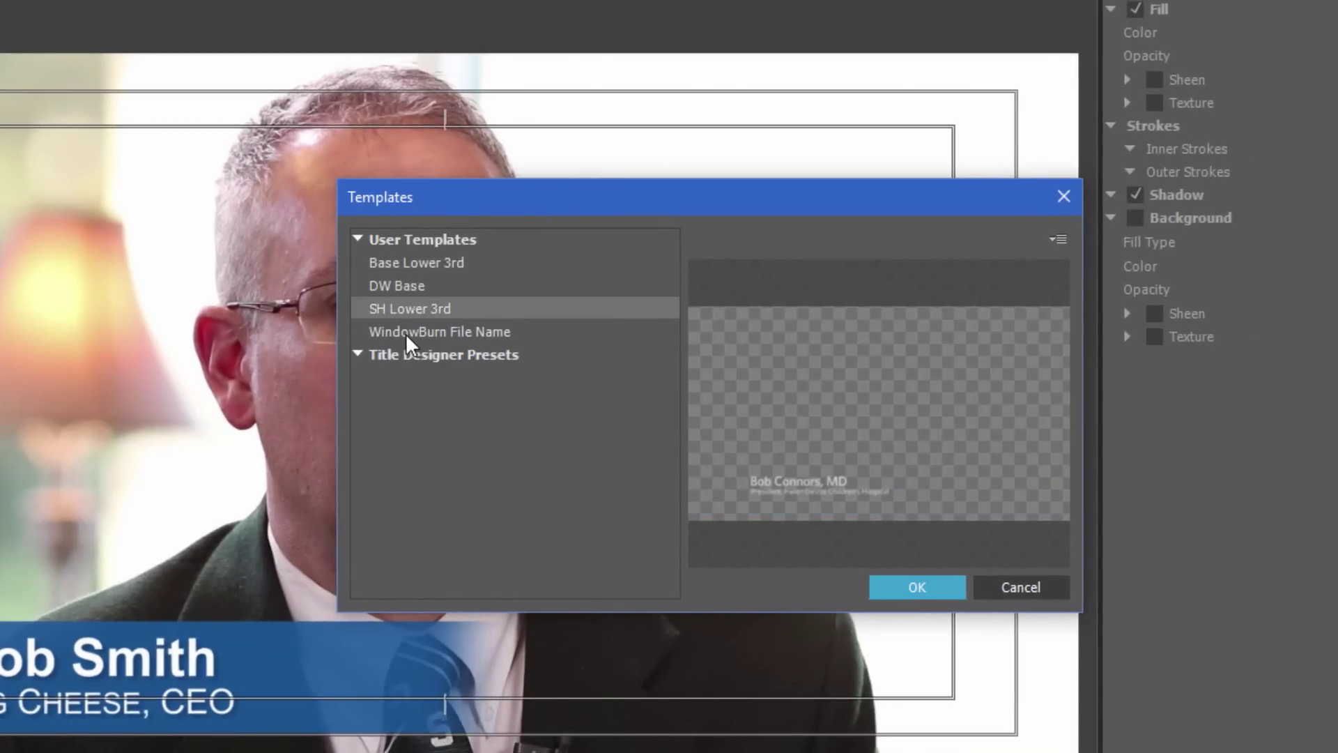
click(407, 331)
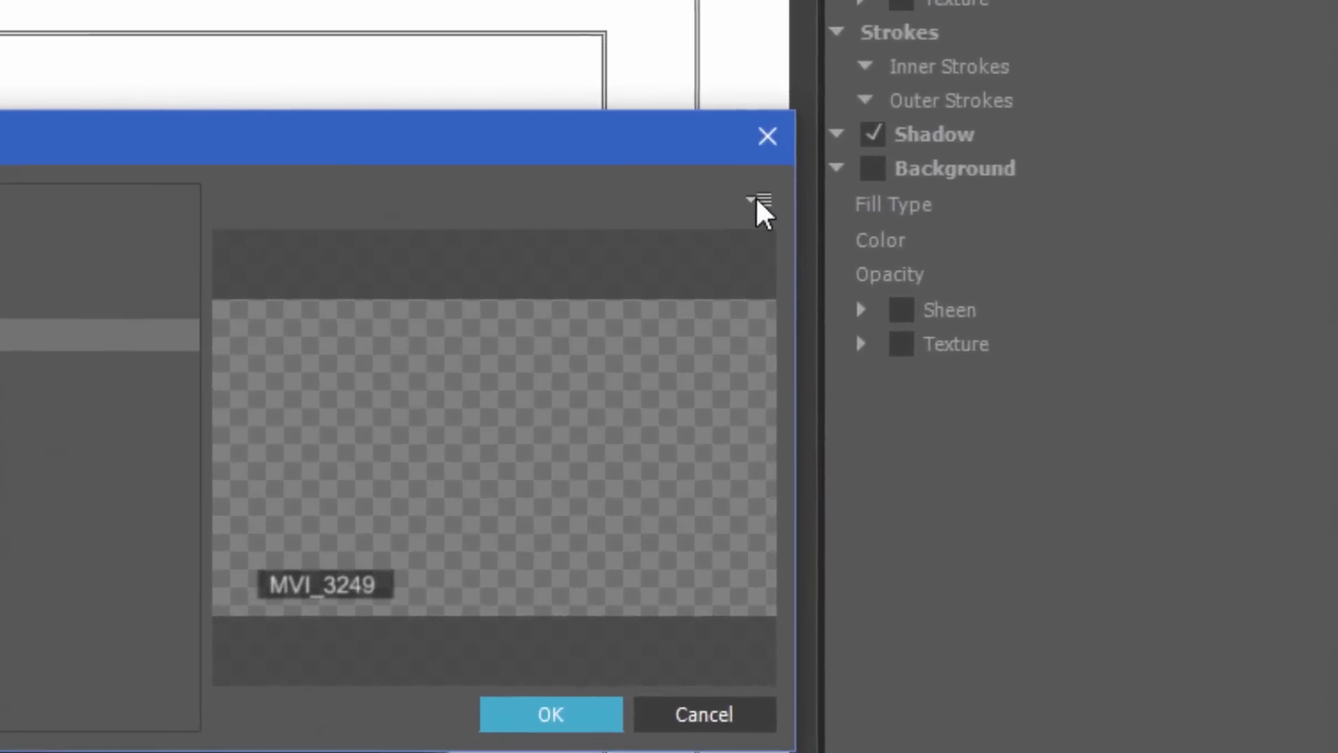
Import the current title as a user template named Base Lower Third
click(760, 202)
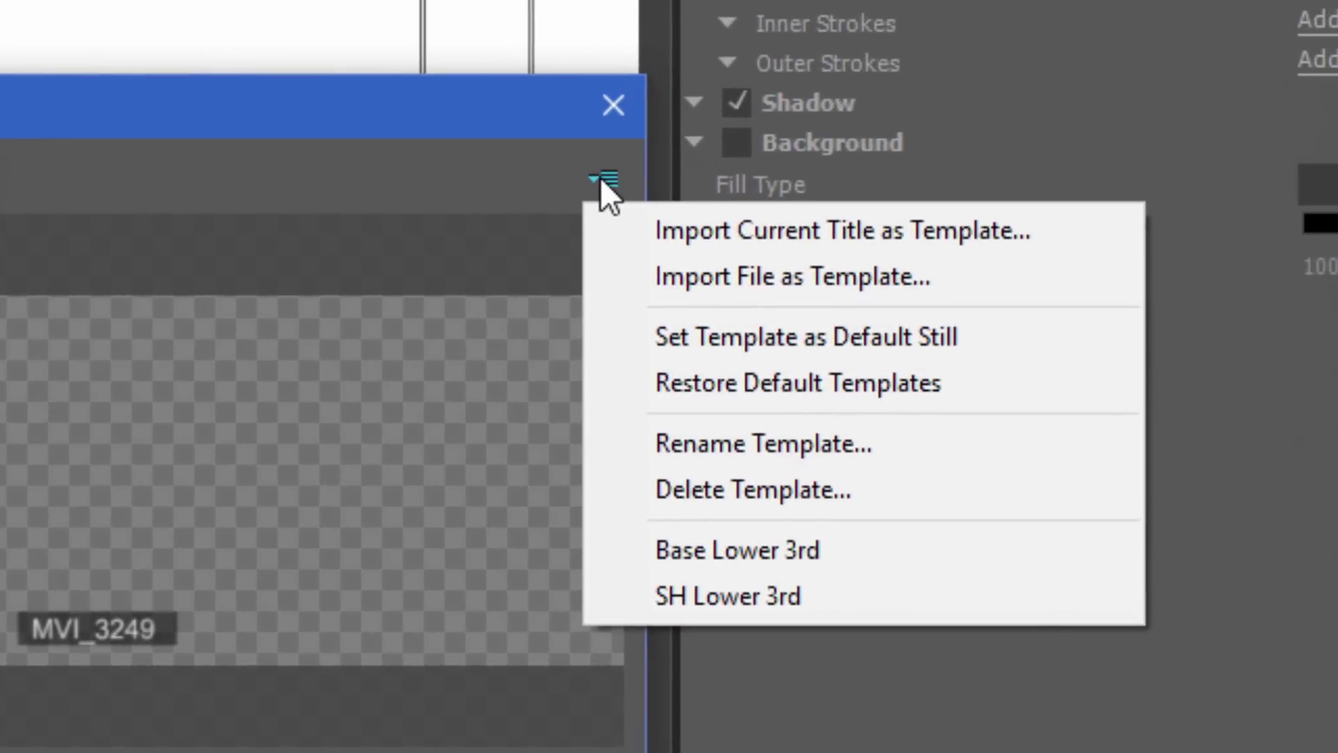
click(721, 231)
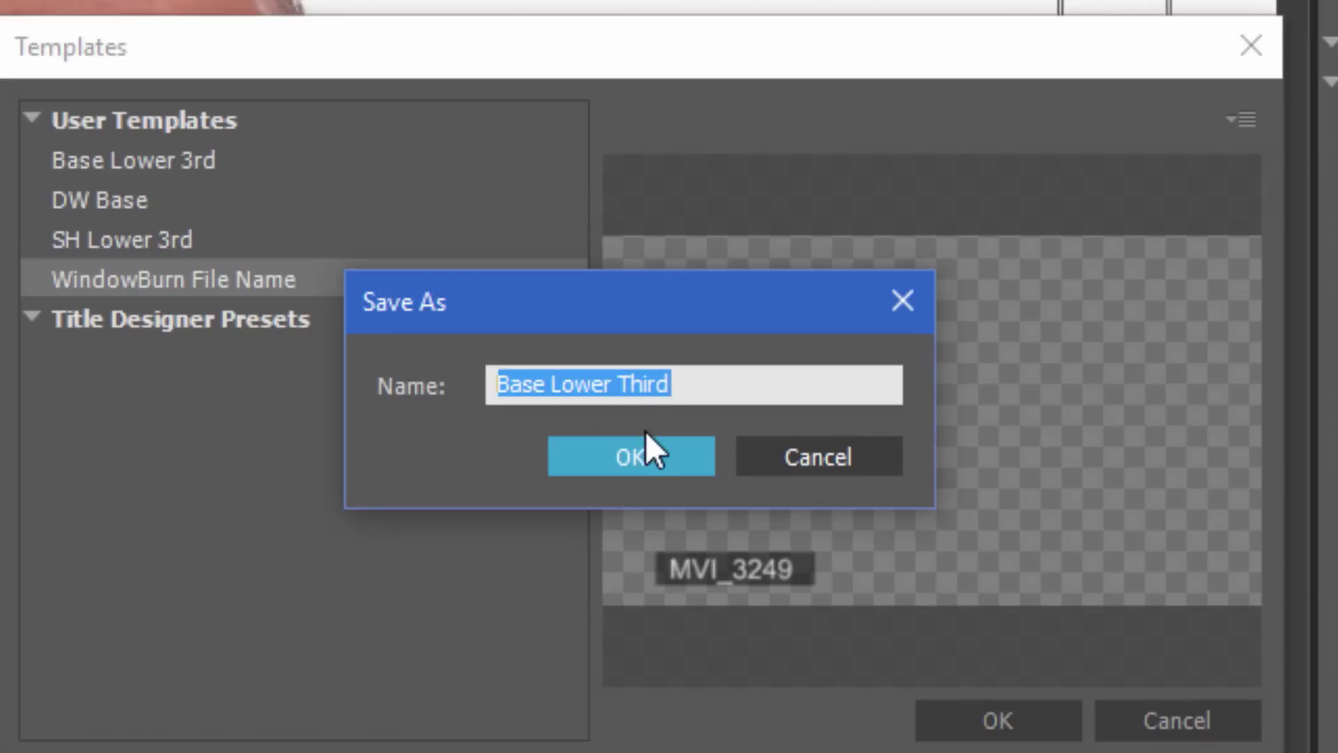
click(625, 460)
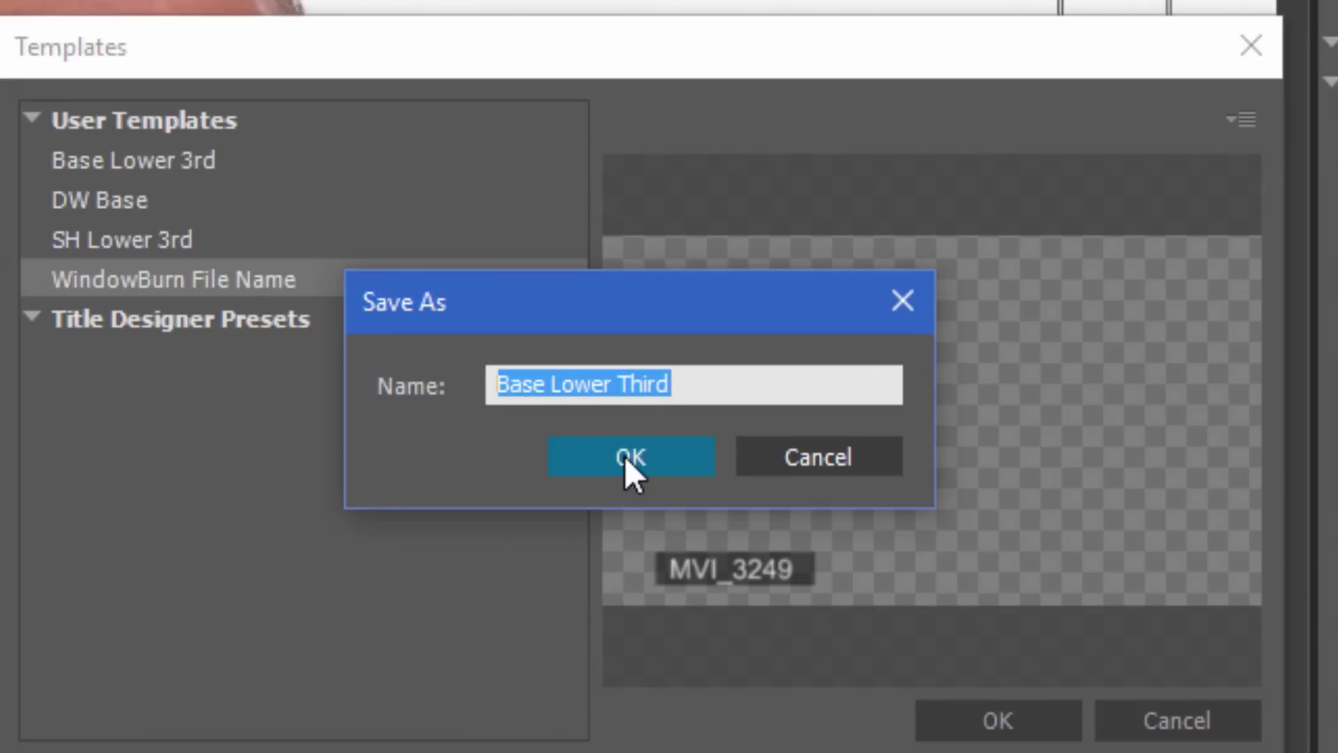
click(627, 460)
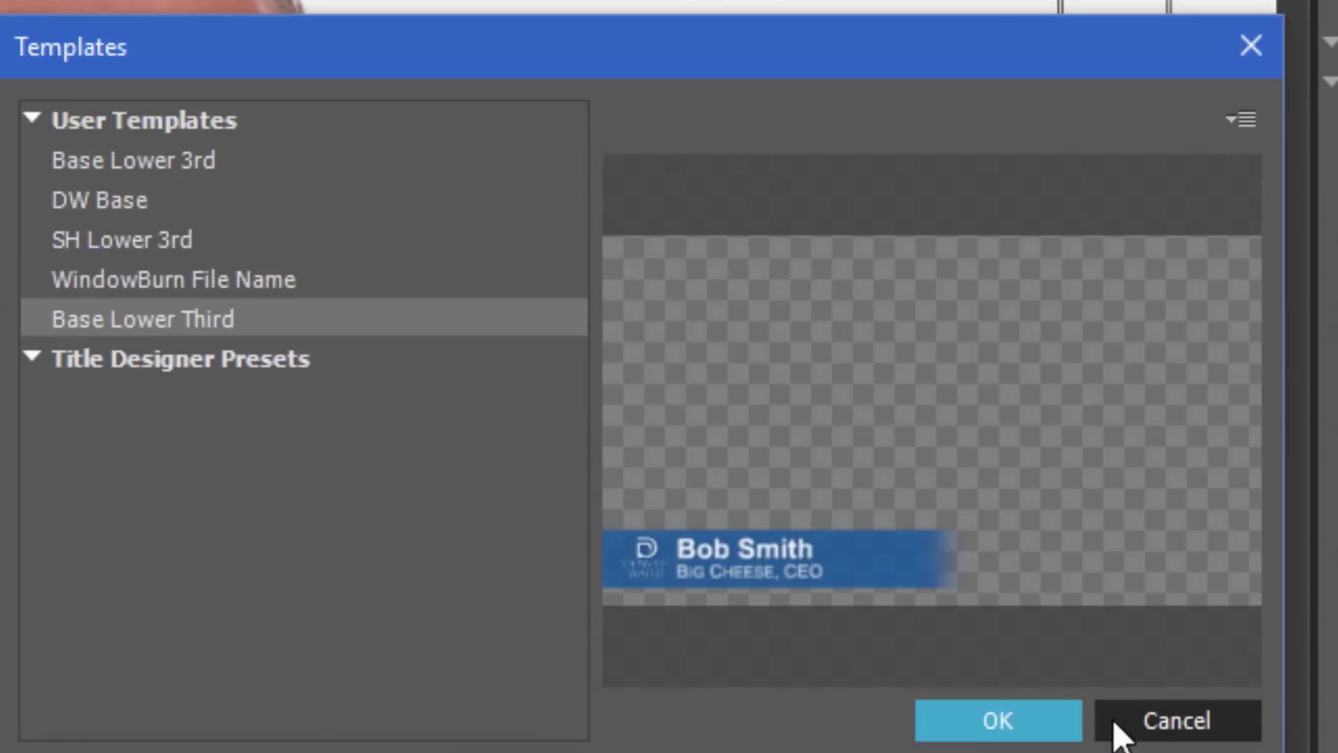
click(961, 728)
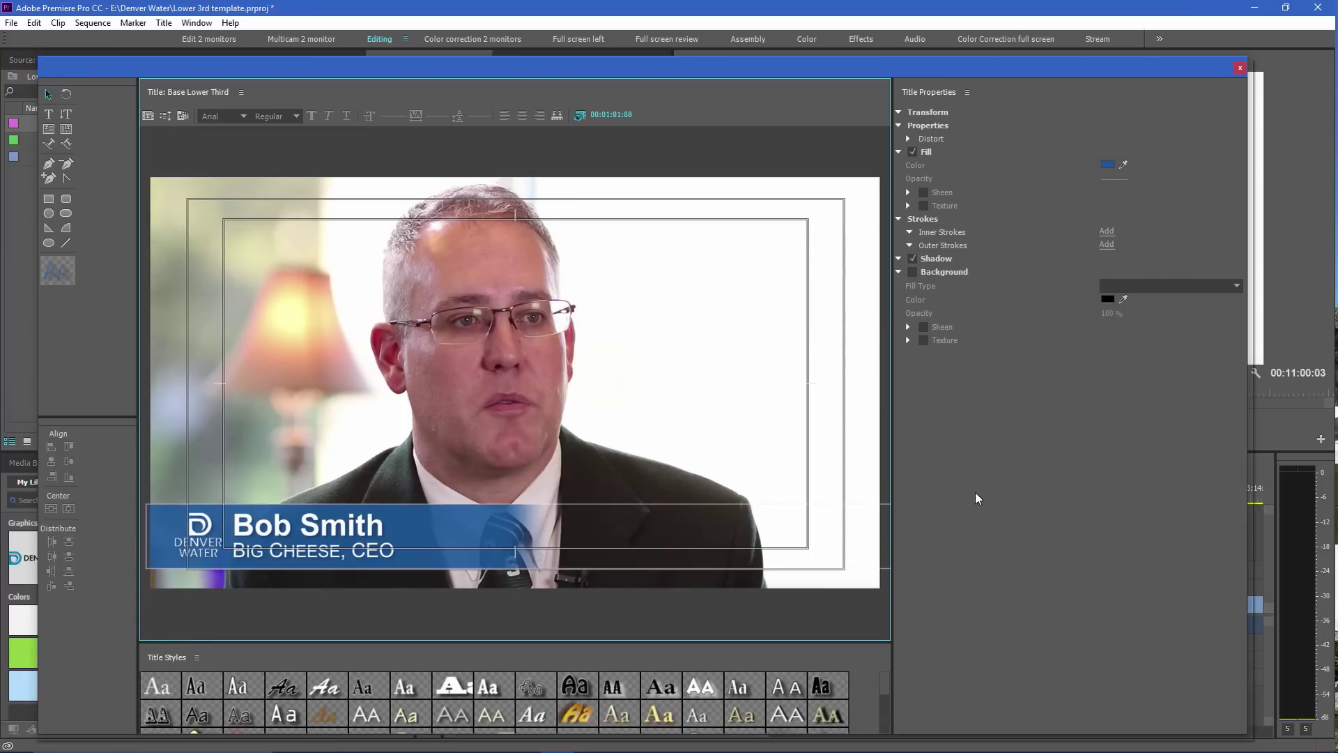
Close the title designer and delete the old lower-third clip from the V2 track
click(1239, 68)
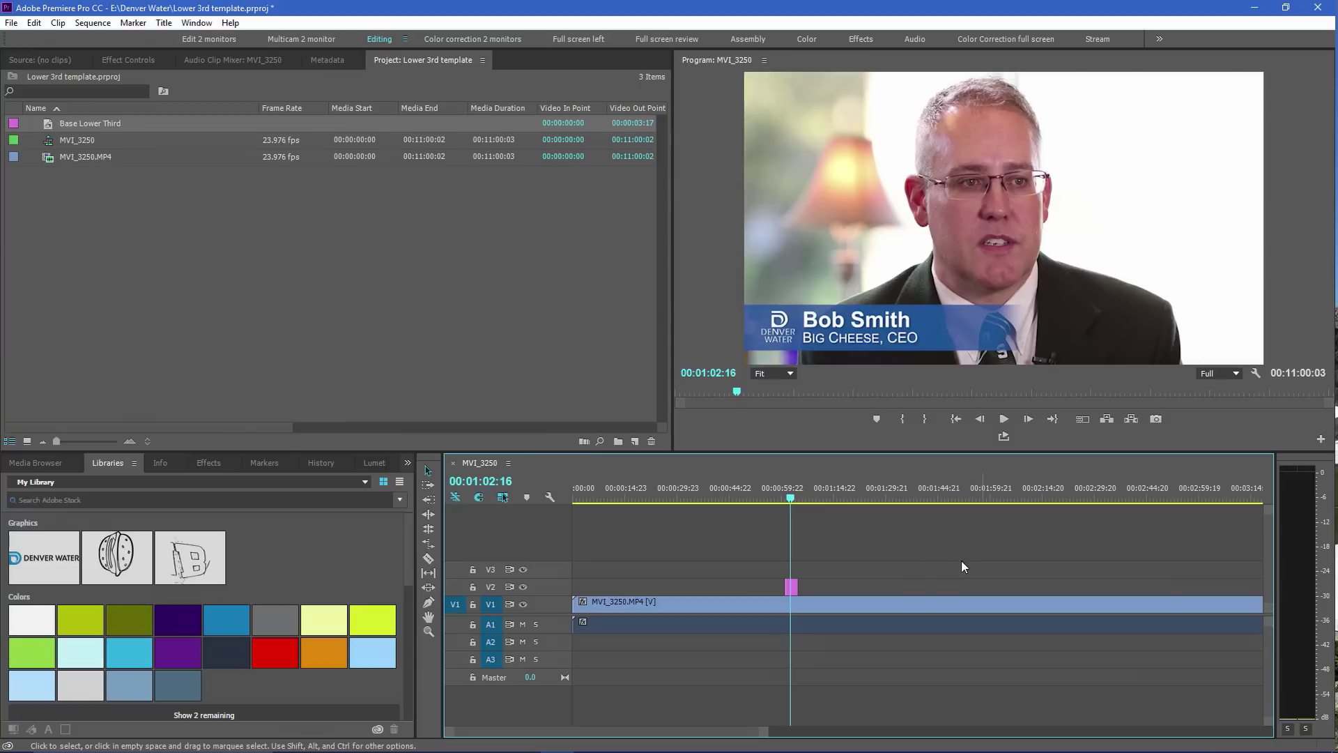
click(785, 494)
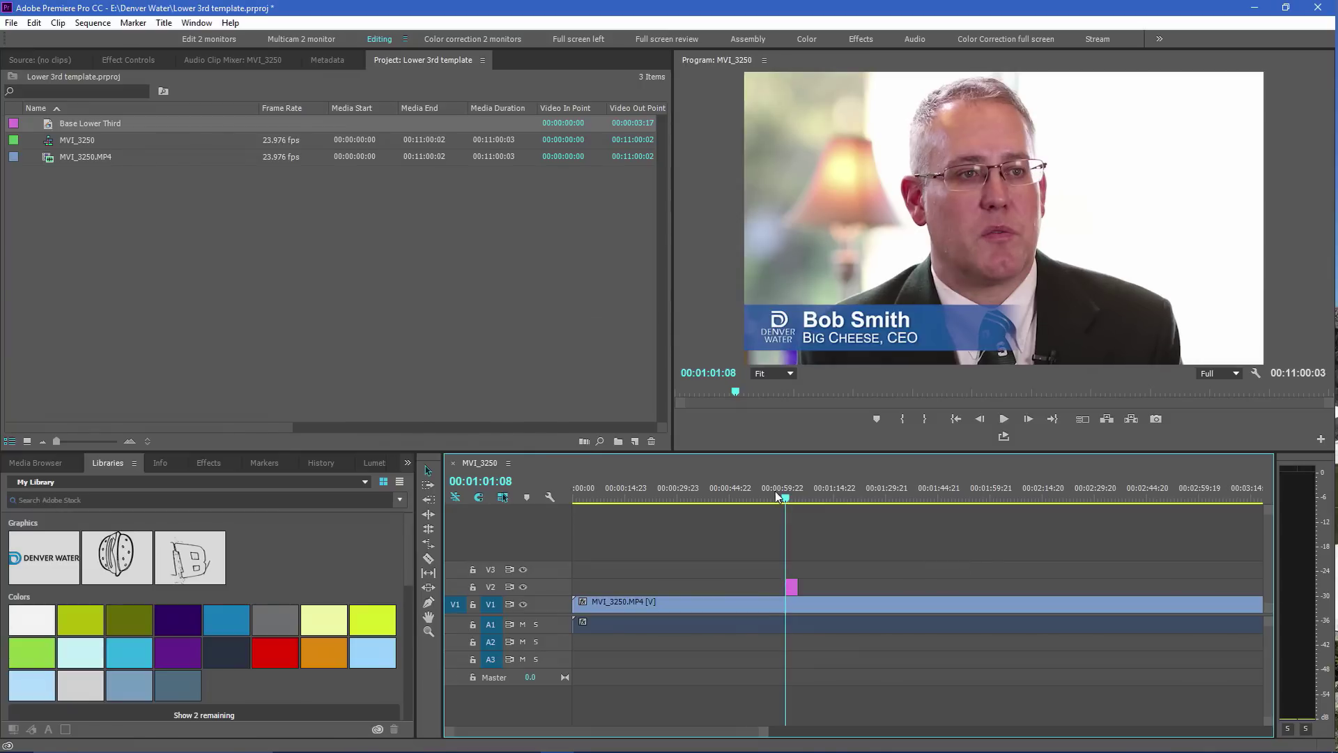
key(Delete)
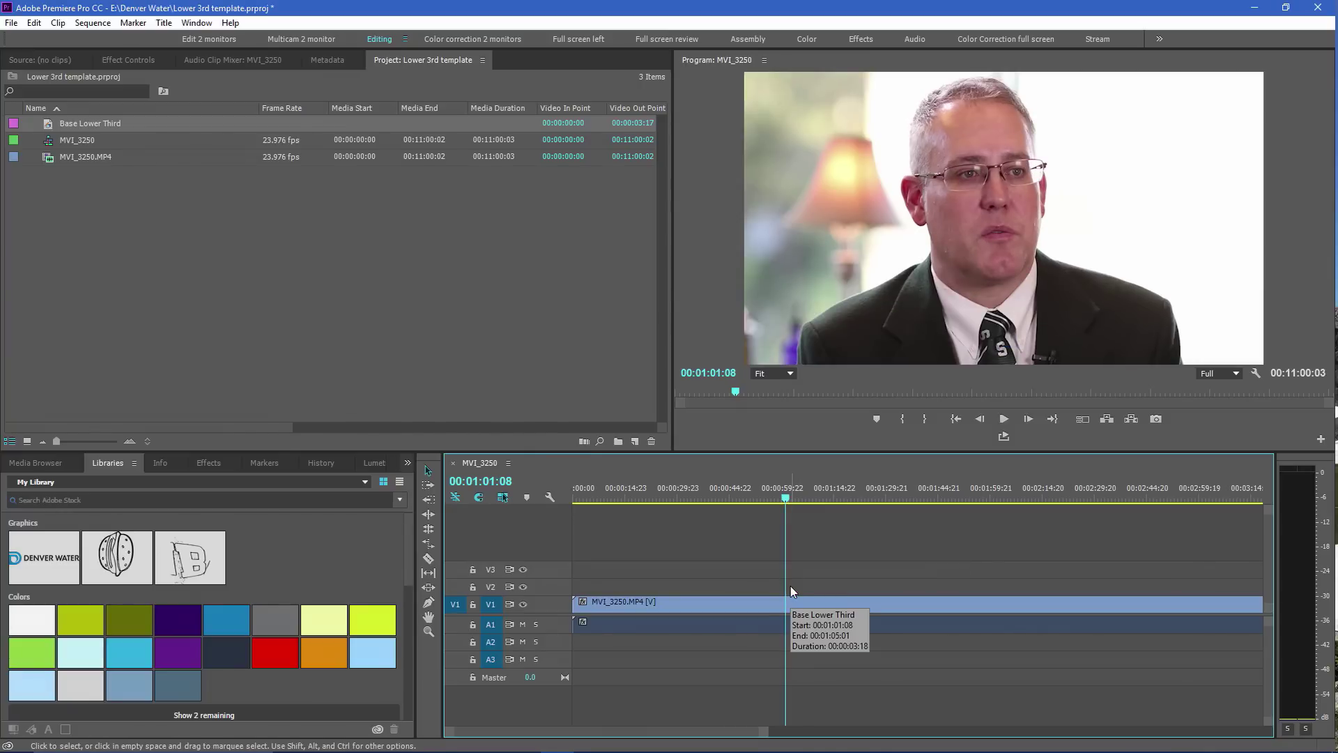
click(298, 318)
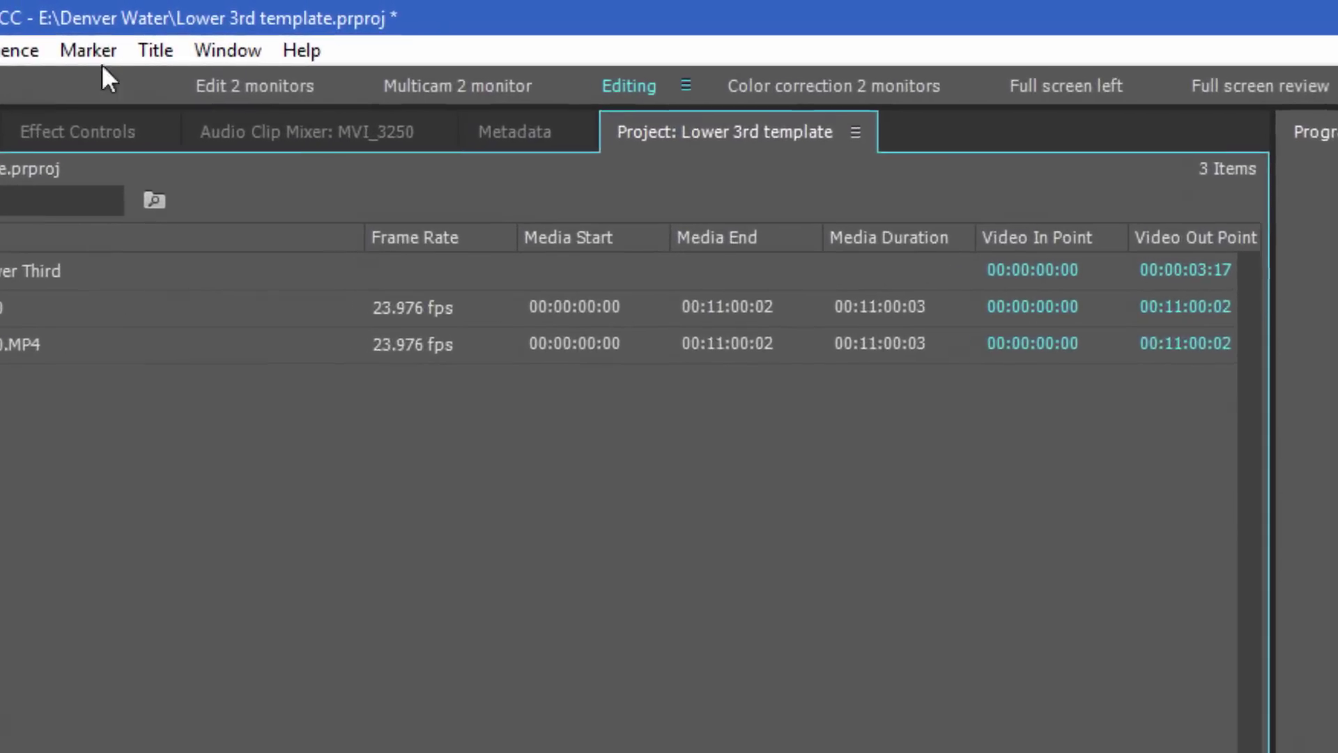
Create a new title, Title 09, based on the Base Lower Third template
click(152, 57)
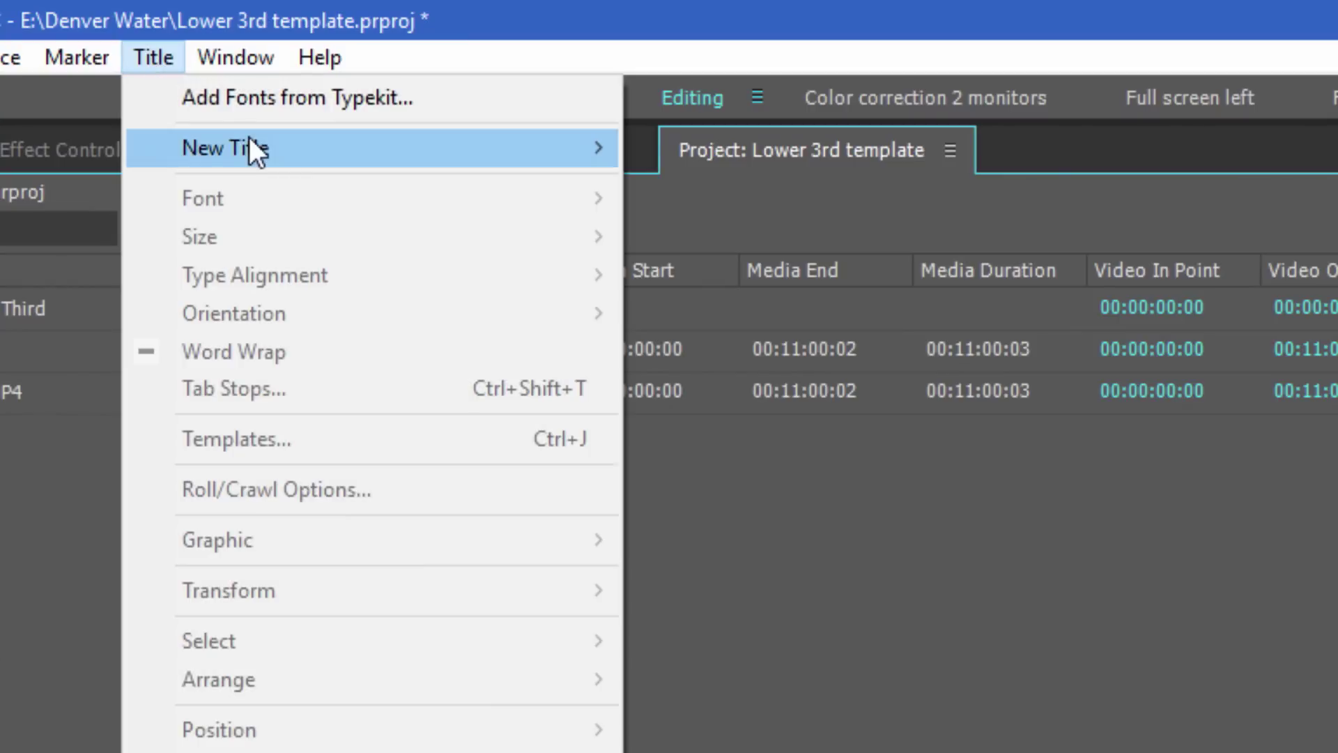
mouse_move(249, 144)
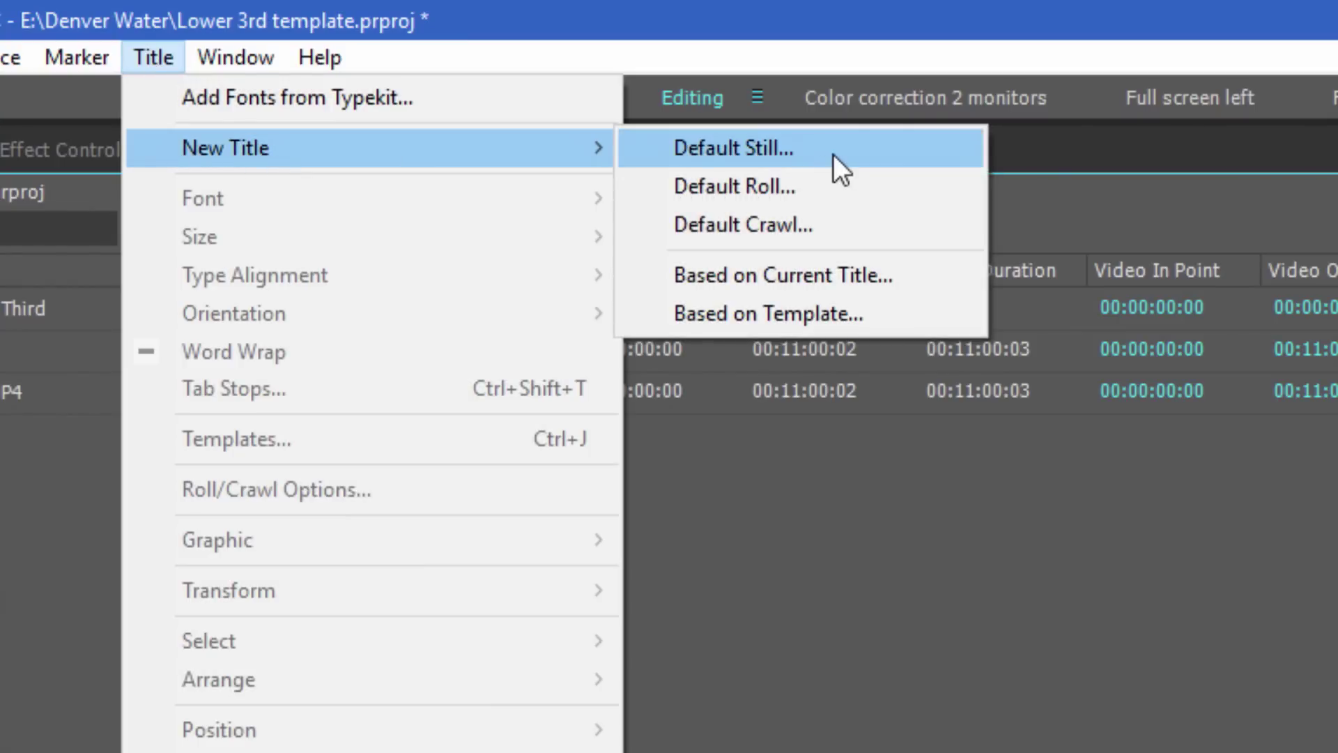
click(837, 312)
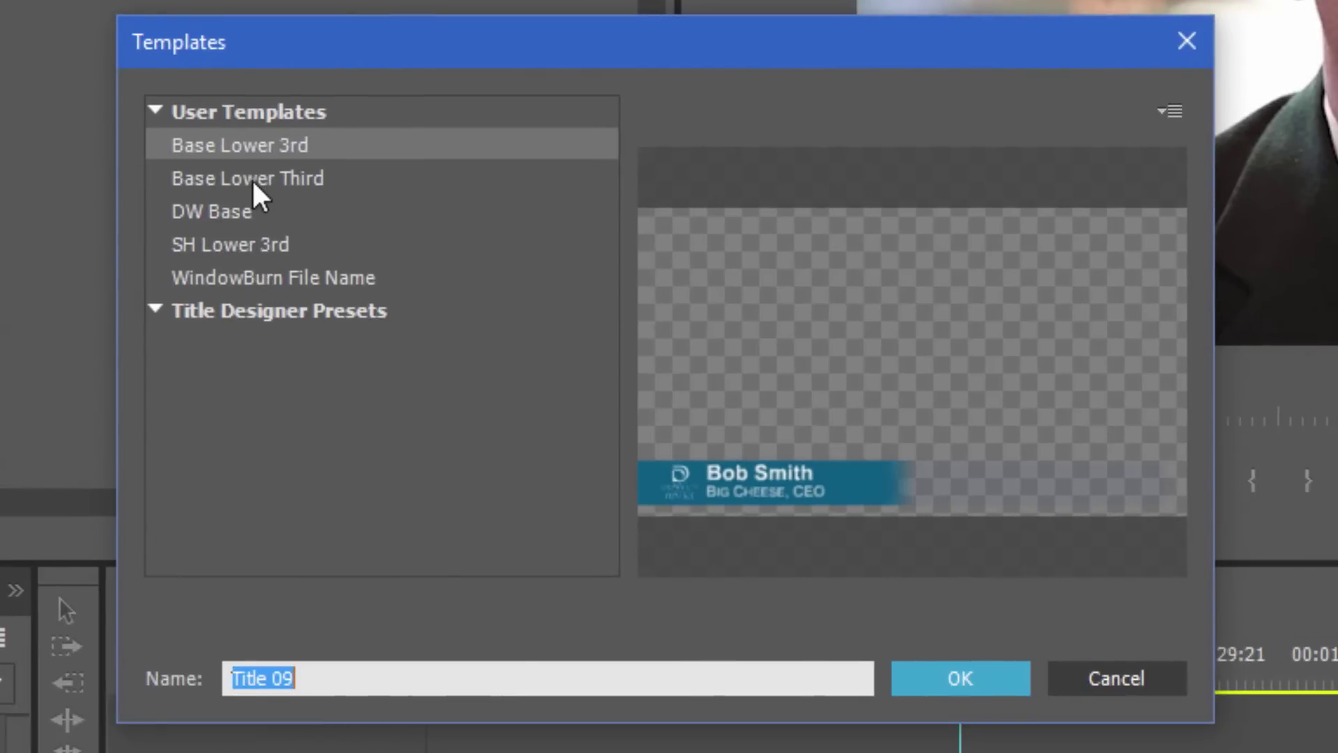
click(282, 204)
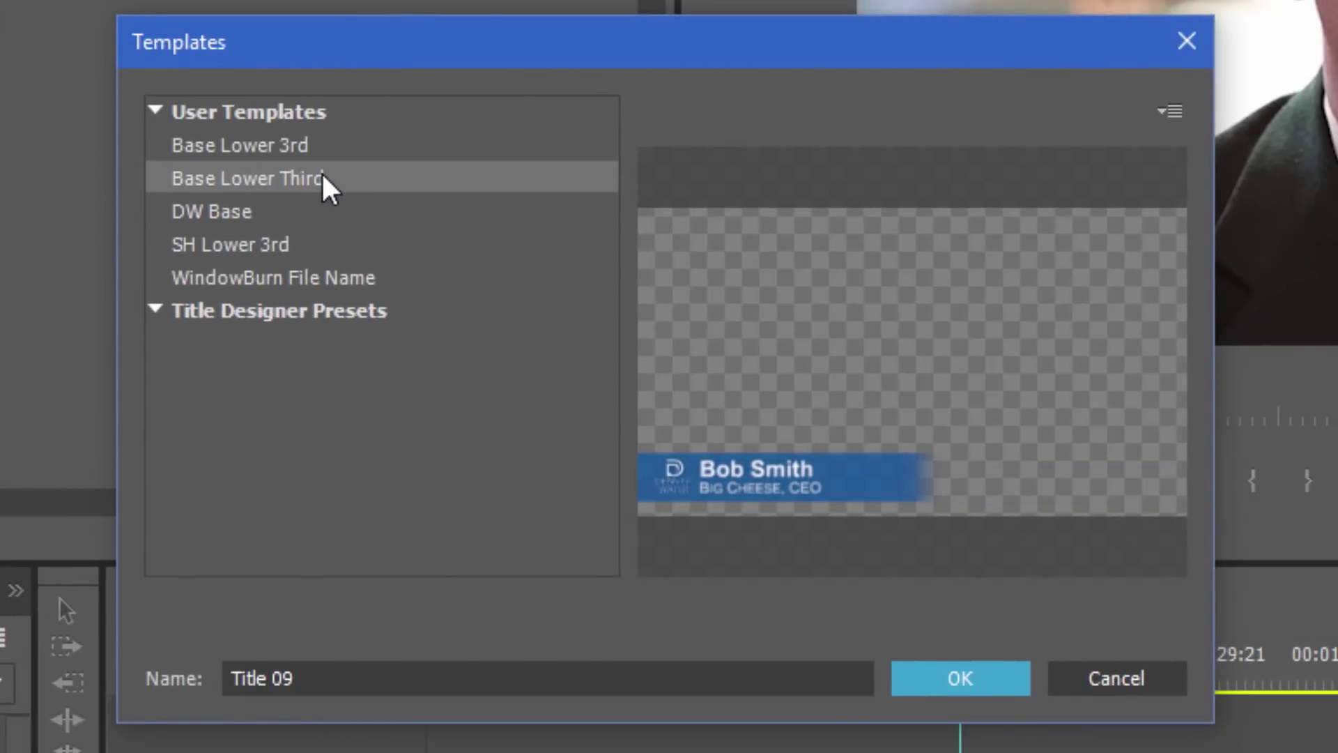
click(957, 673)
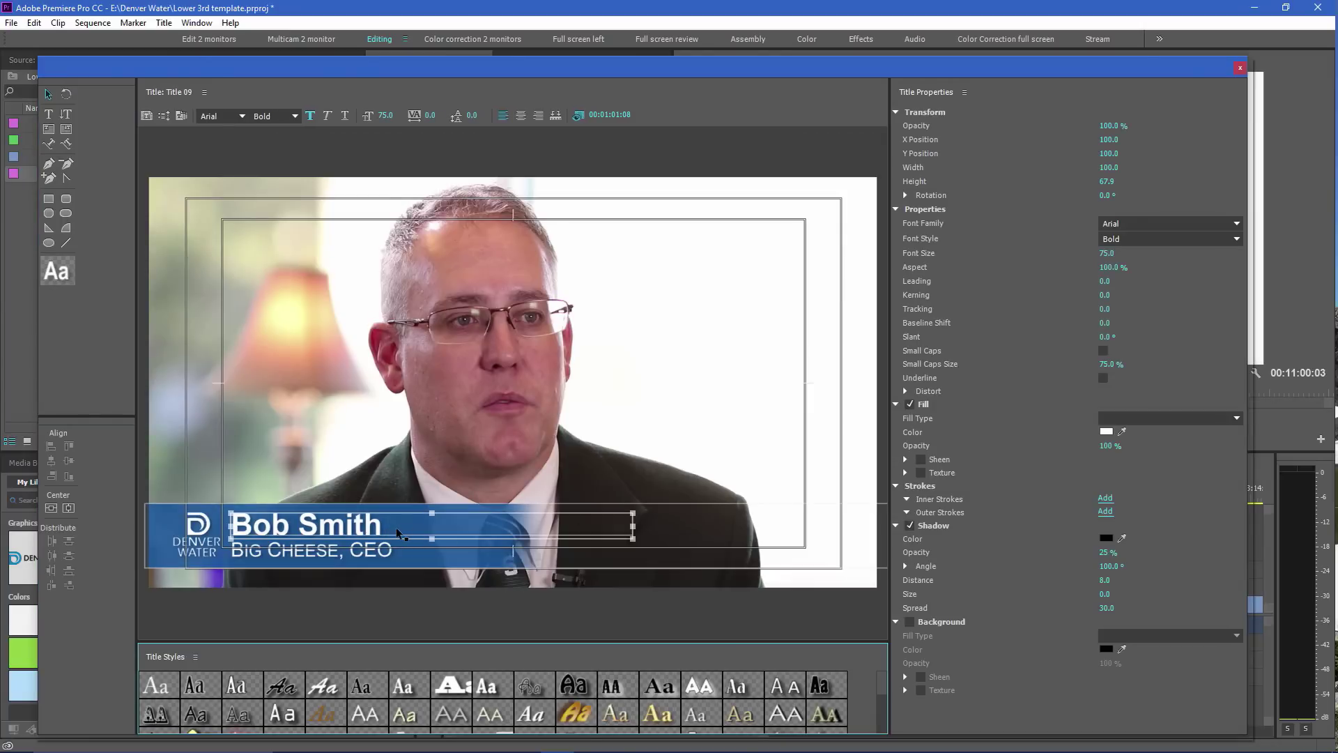
Replace the name line's text with the new person's name
click(394, 529)
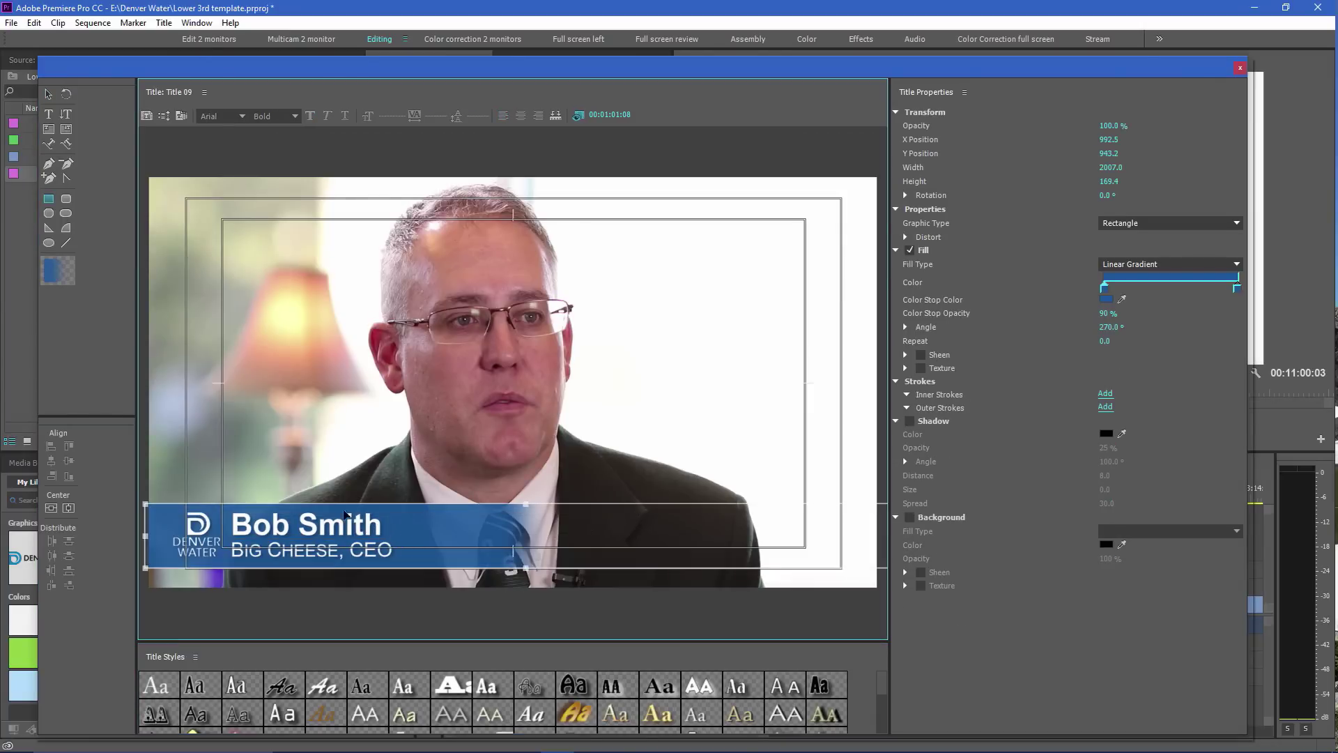
click(49, 114)
click(319, 530)
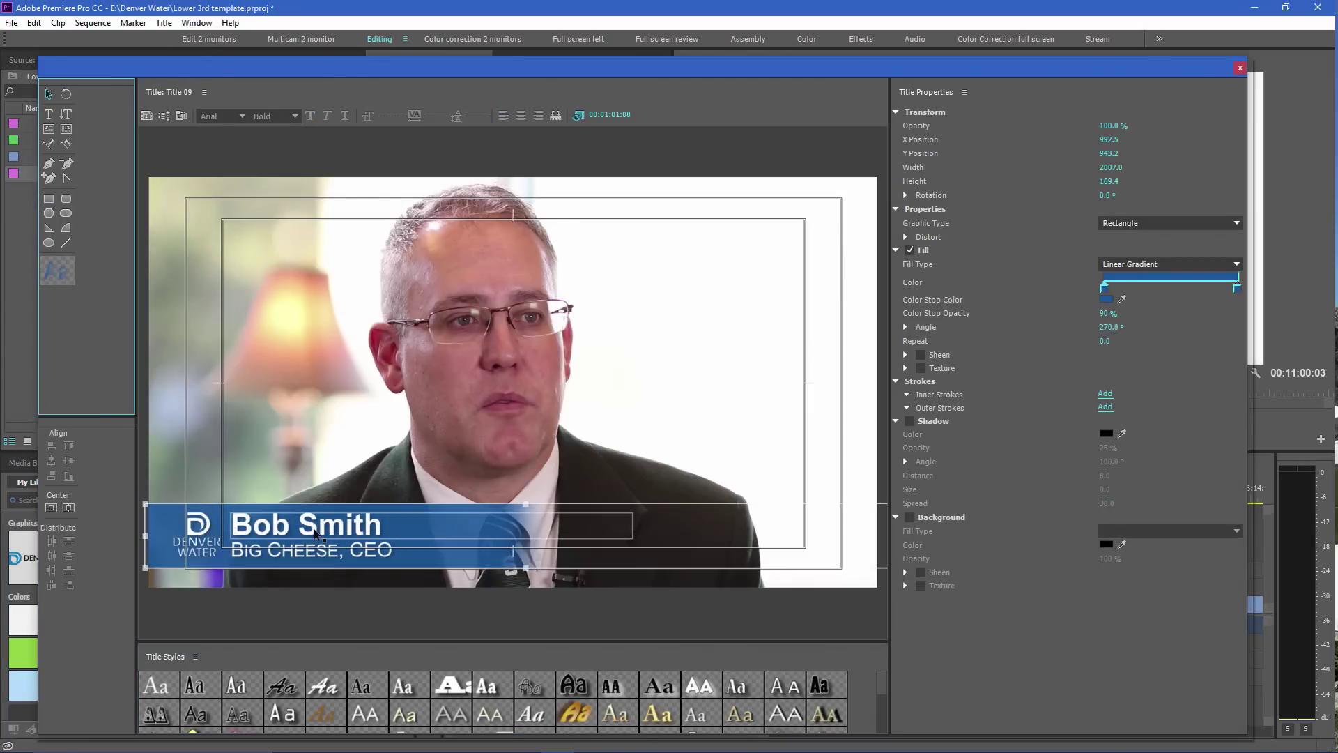
drag(388, 525, 160, 514)
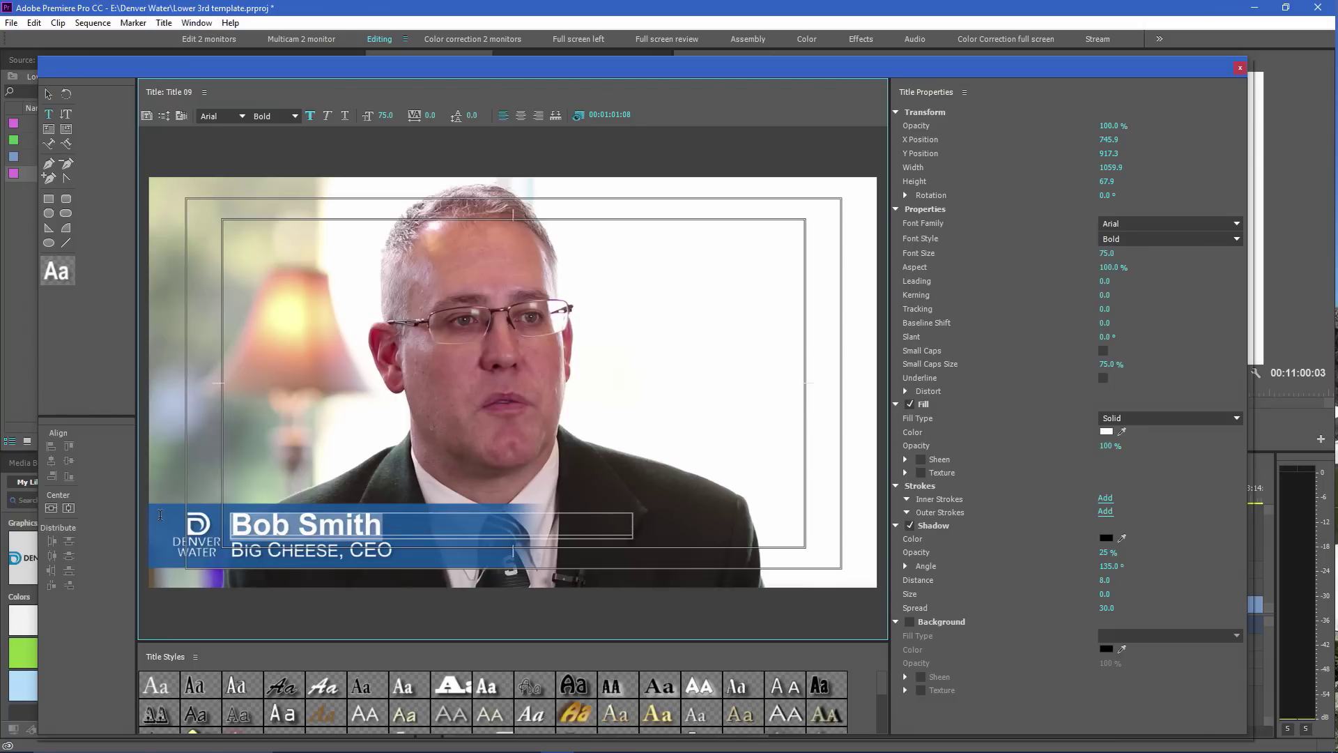
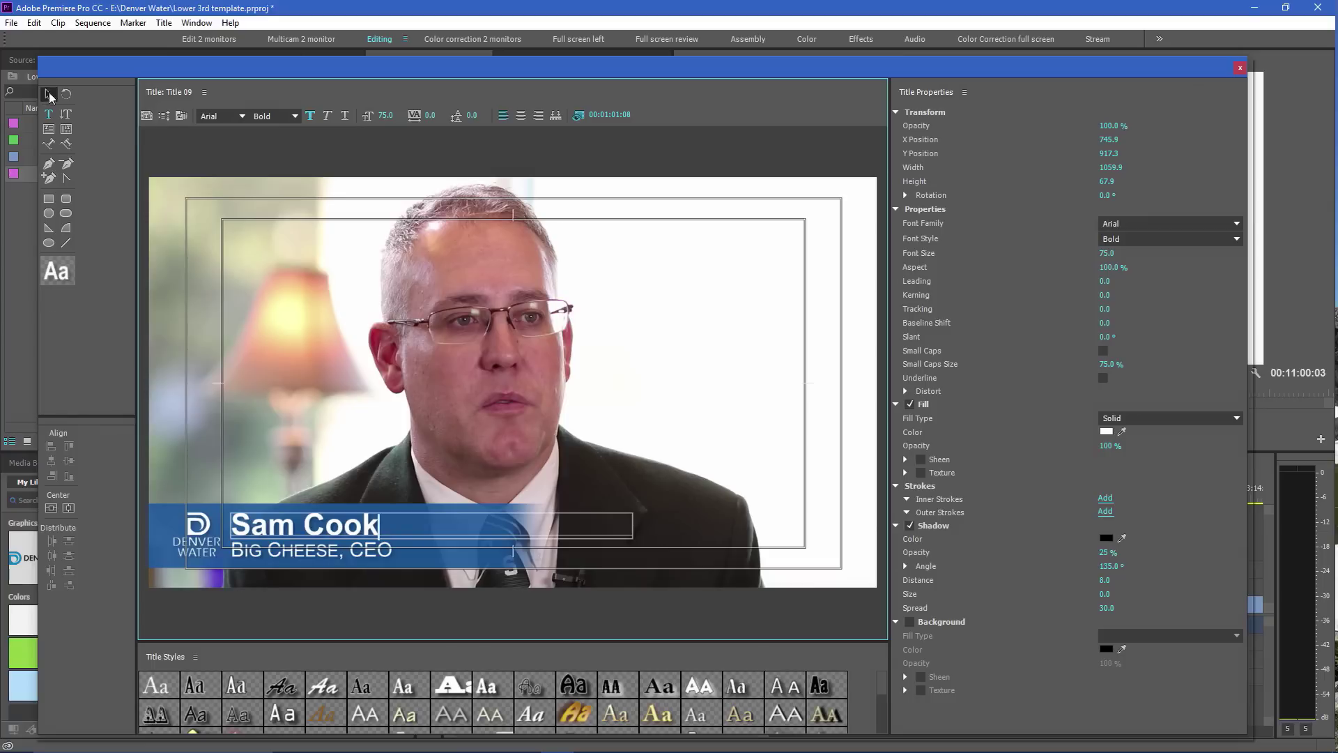
click(51, 95)
Change the subtitle from BIG CHEESE, CEO to MEDIUM CHEESE, CFO
click(278, 550)
double_click(316, 550)
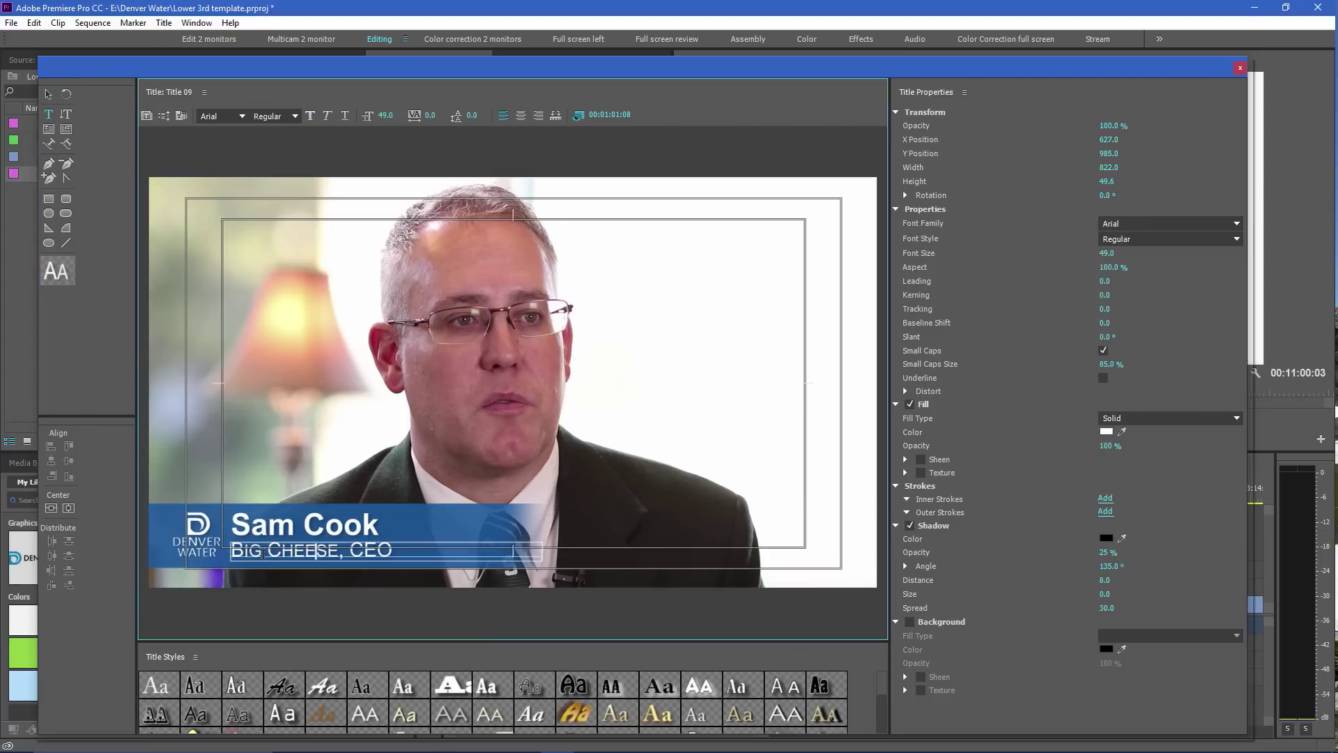
drag(263, 554, 203, 544)
text(MEDIUM)
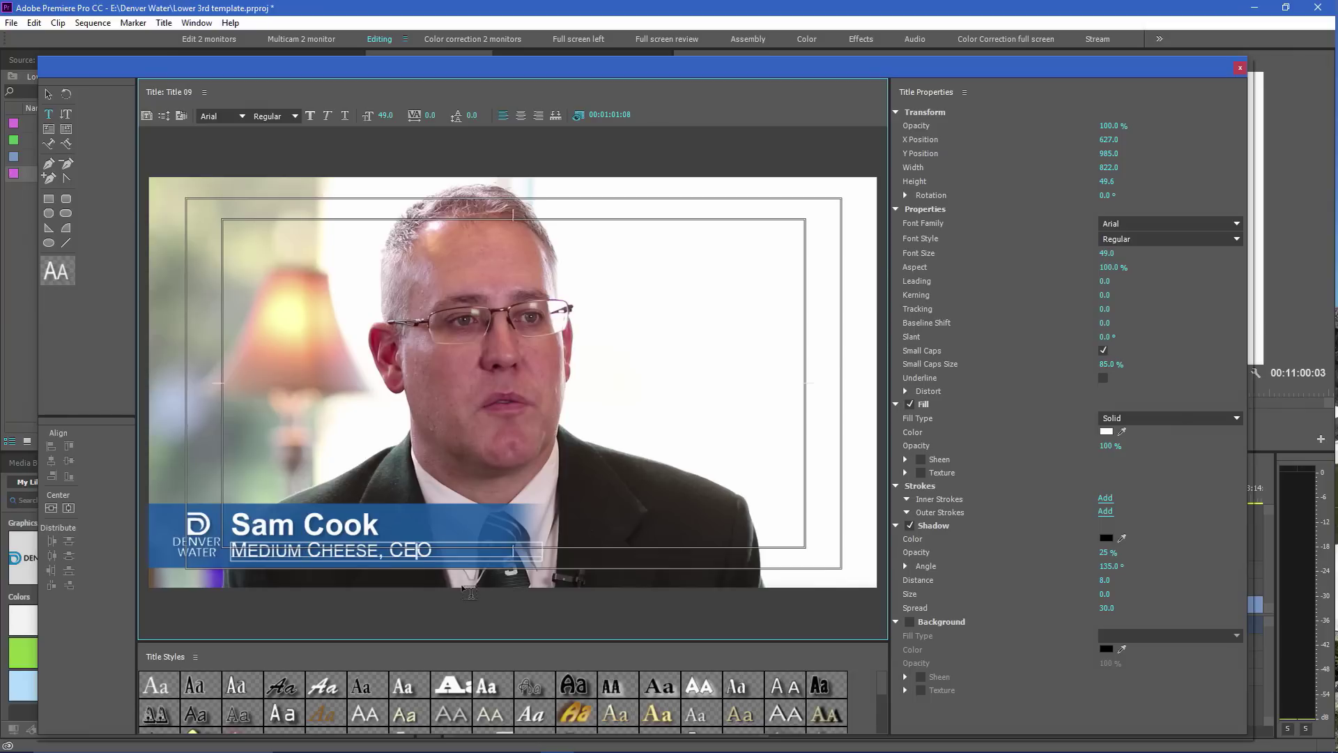
key(BackSpace)
text(F)
Close the Titler and place Title 09 and Base Lower Third on V2 above the interview
click(1240, 69)
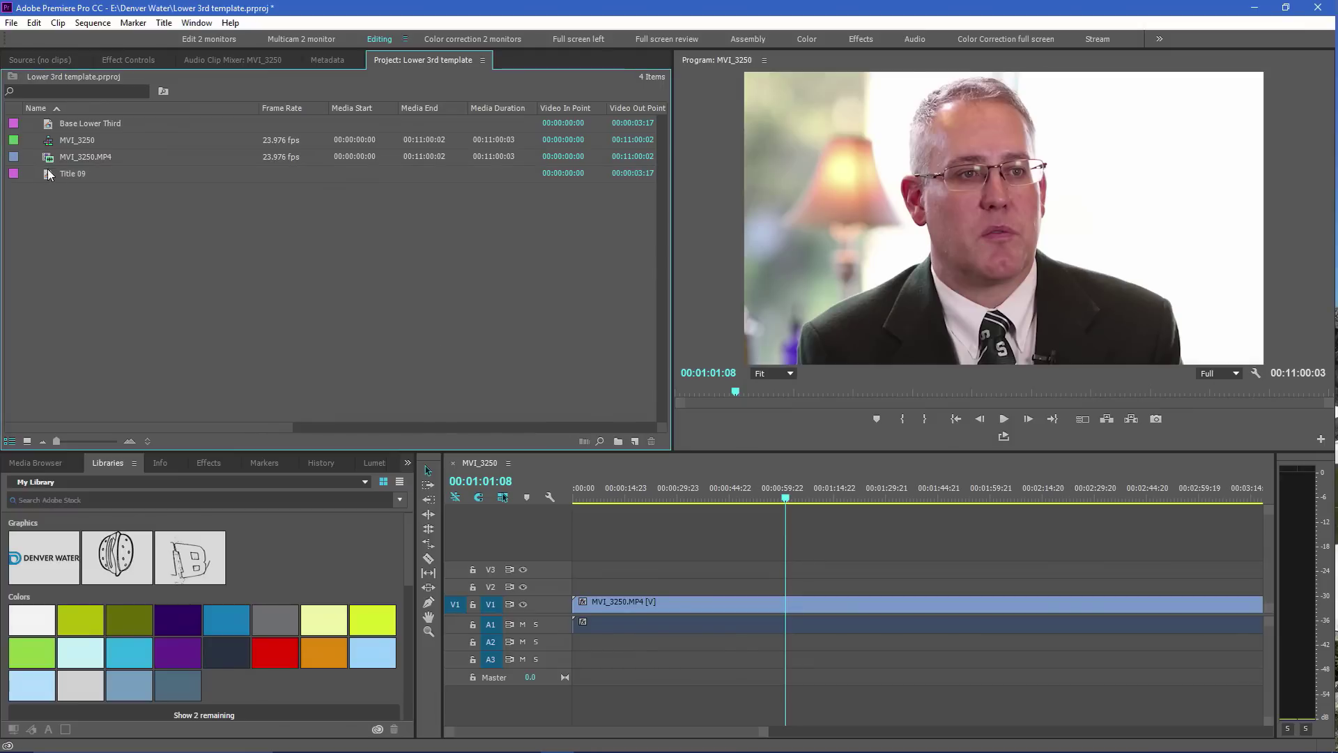
drag(49, 174, 806, 594)
click(802, 495)
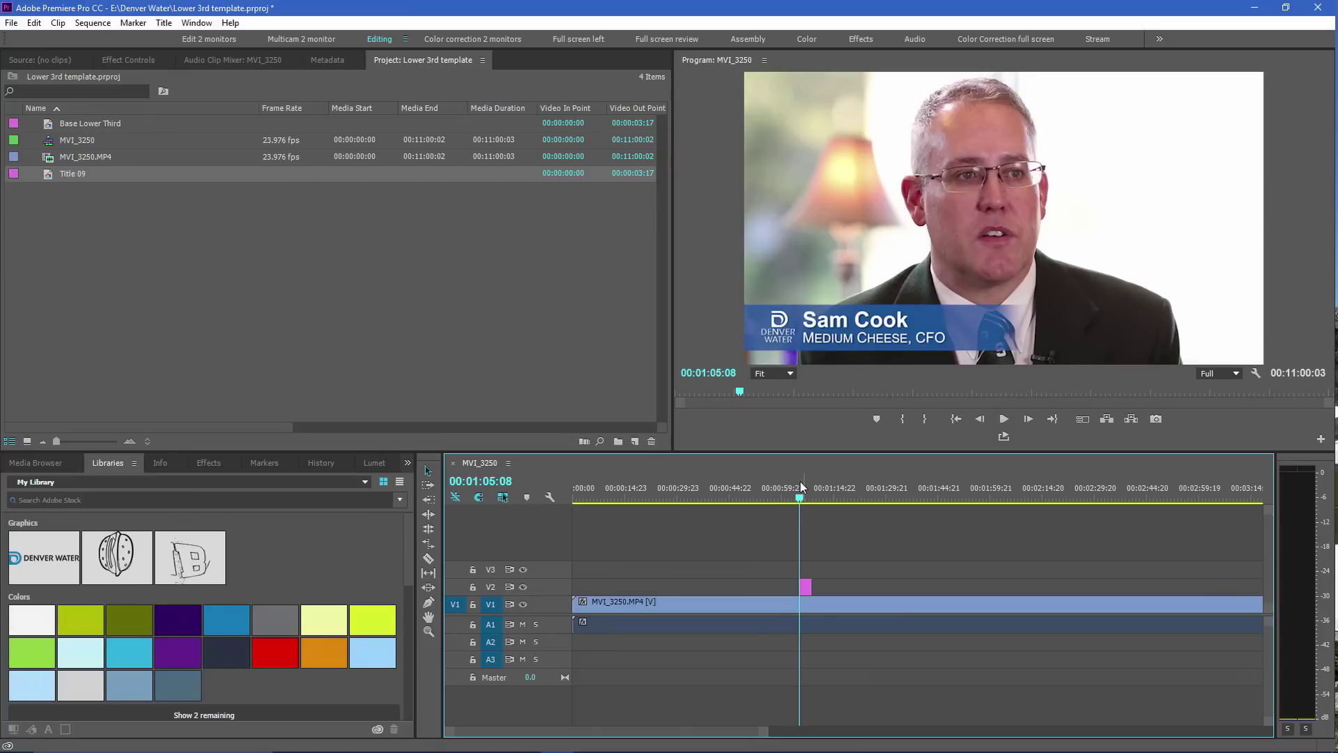
drag(54, 127, 834, 590)
click(829, 497)
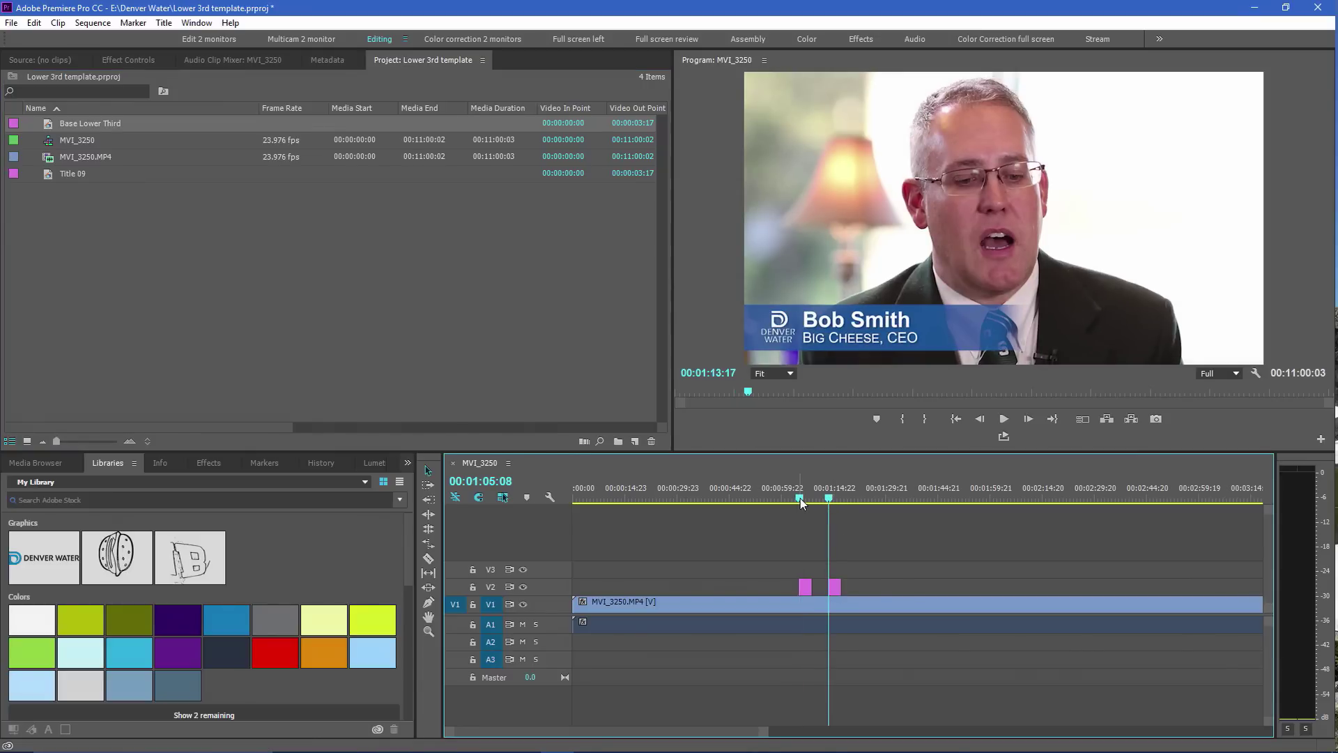
click(800, 499)
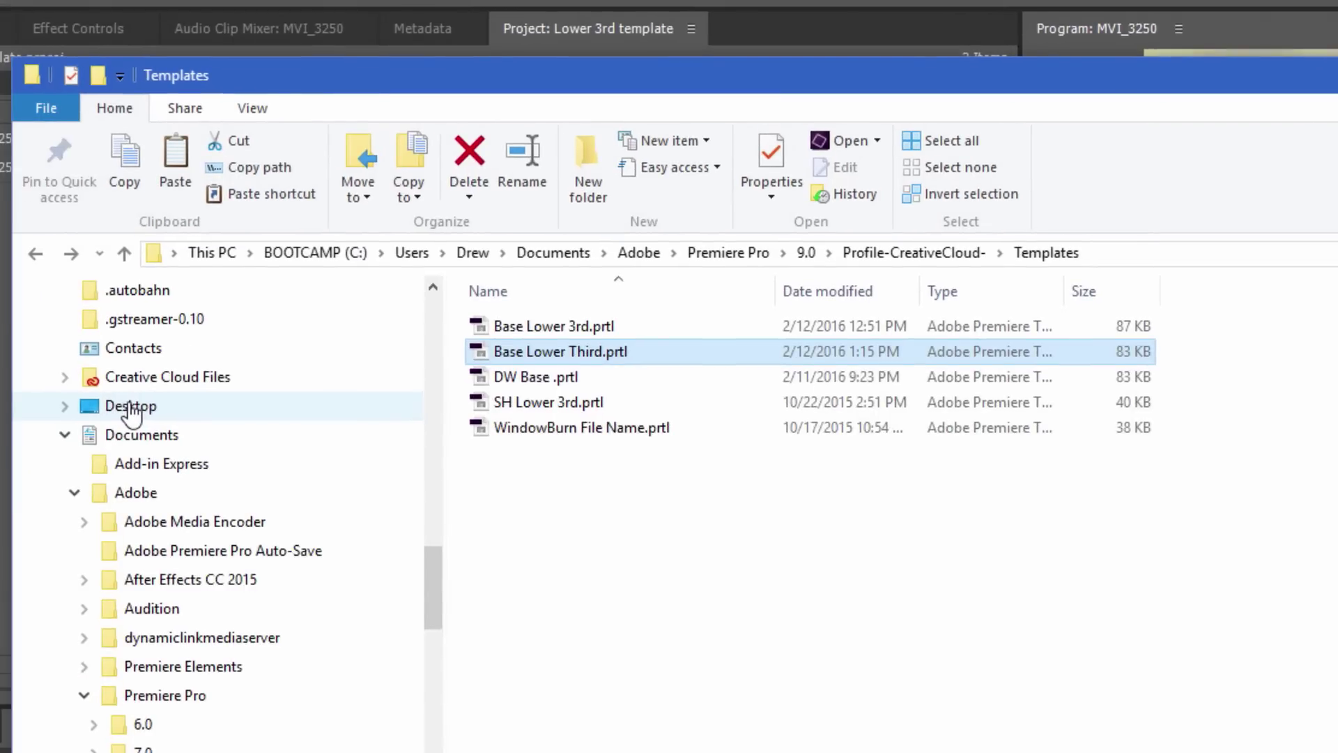
Paste the copied Base Lower Third.prtl template onto the Desktop
click(131, 407)
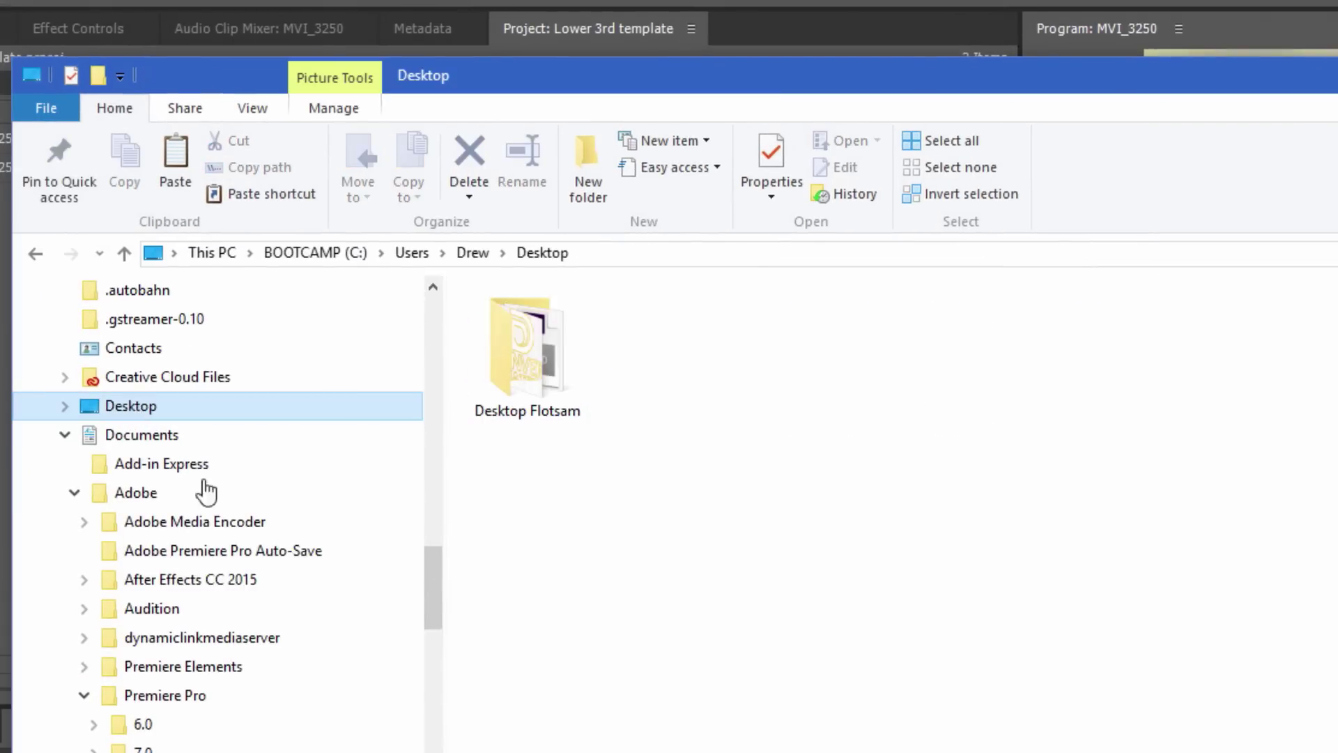
key(ctrl+v)
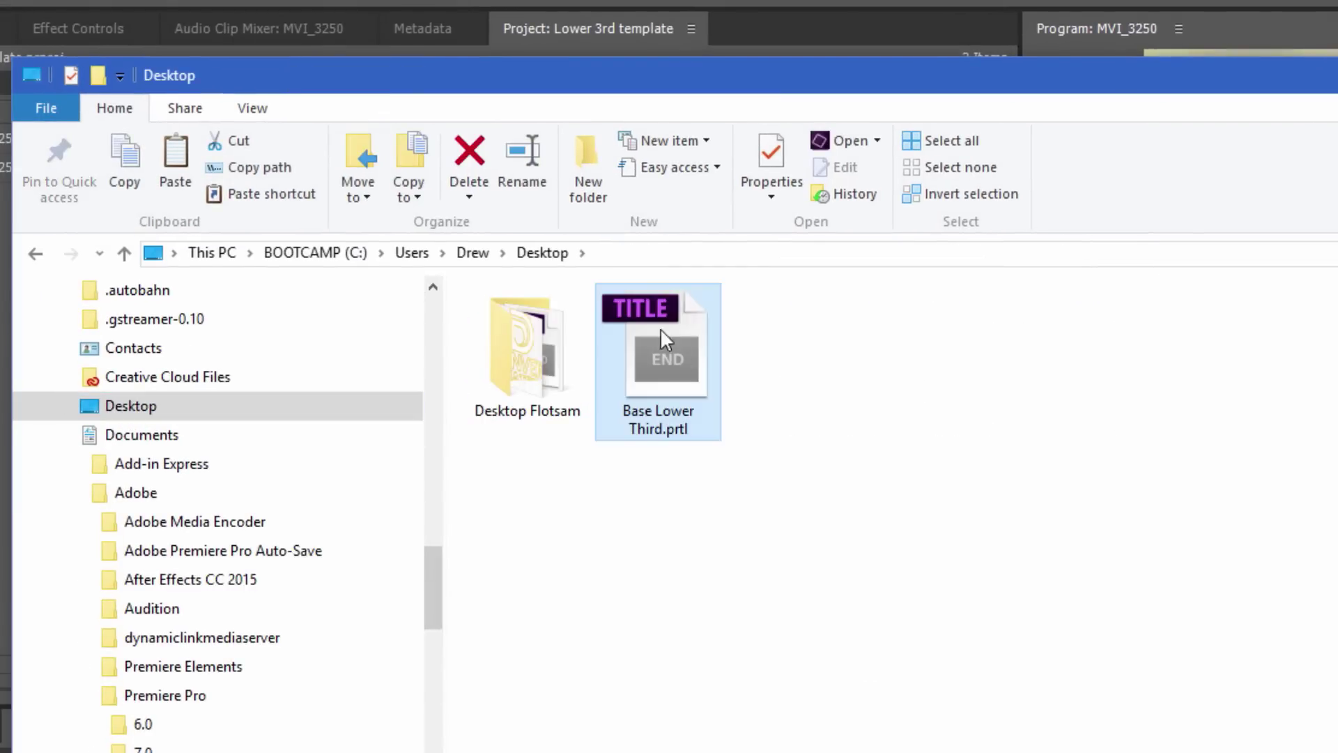
click(823, 567)
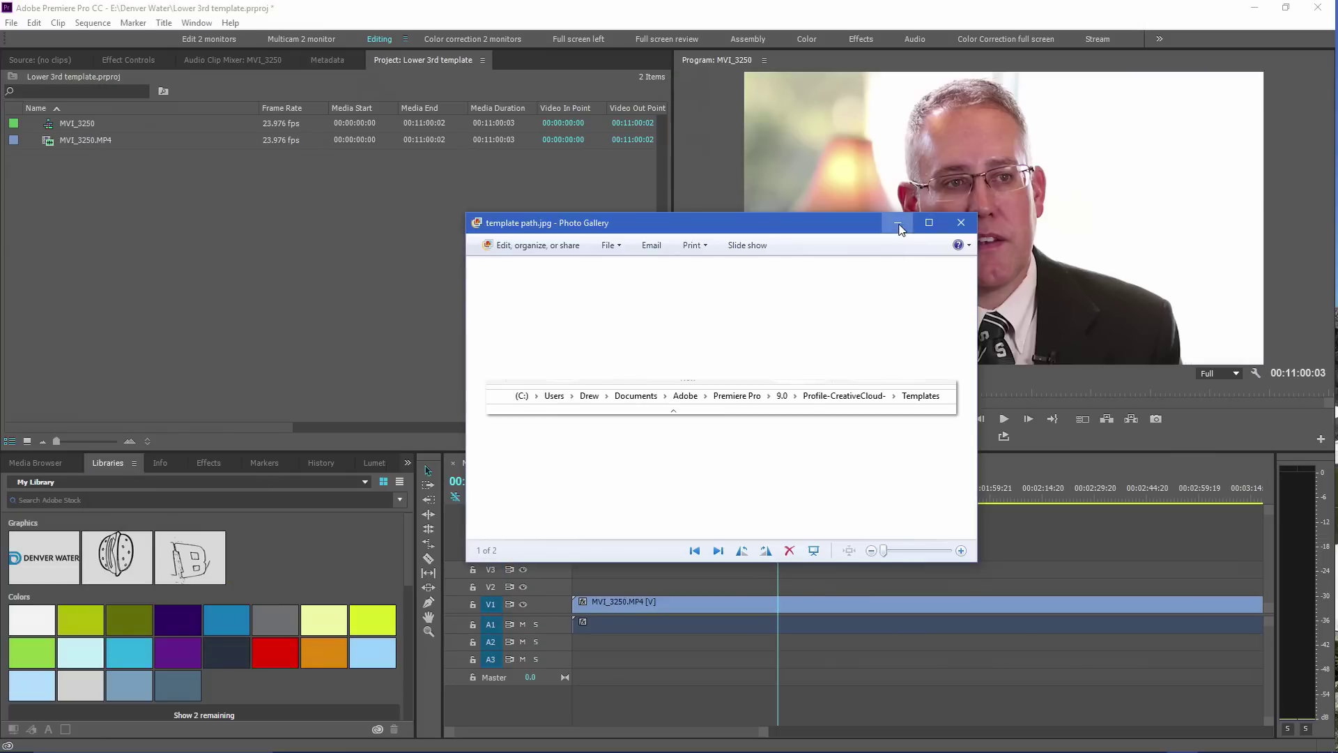
Minimize the photo viewer and import Base Lower Third.prtl from the Desktop via File > Import
click(898, 223)
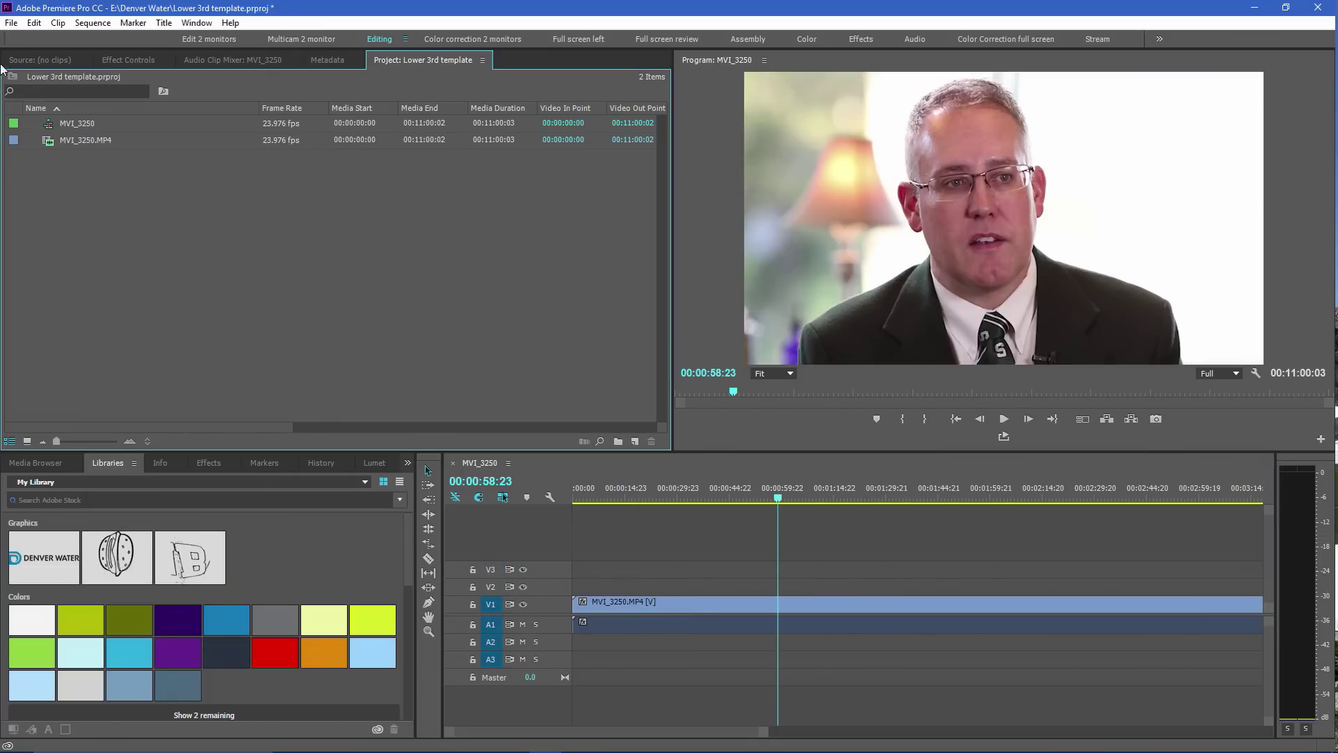
click(12, 23)
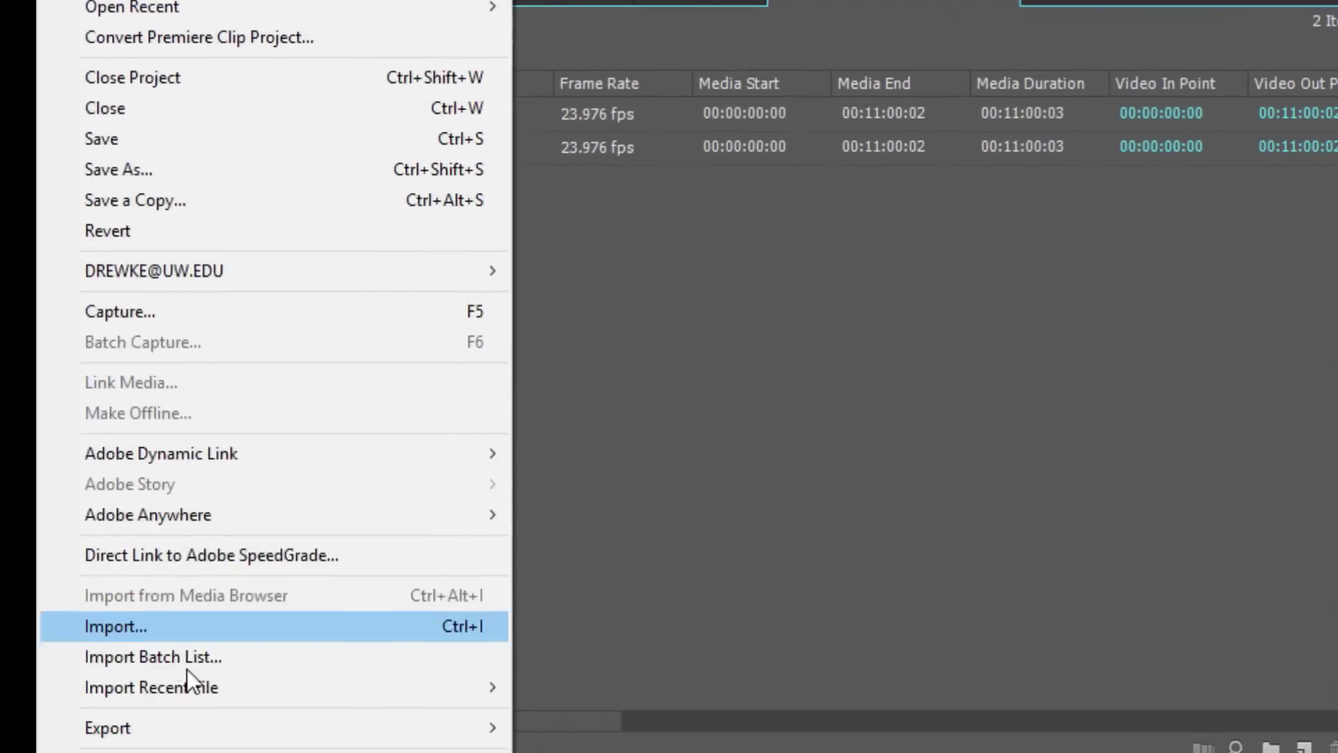
click(184, 449)
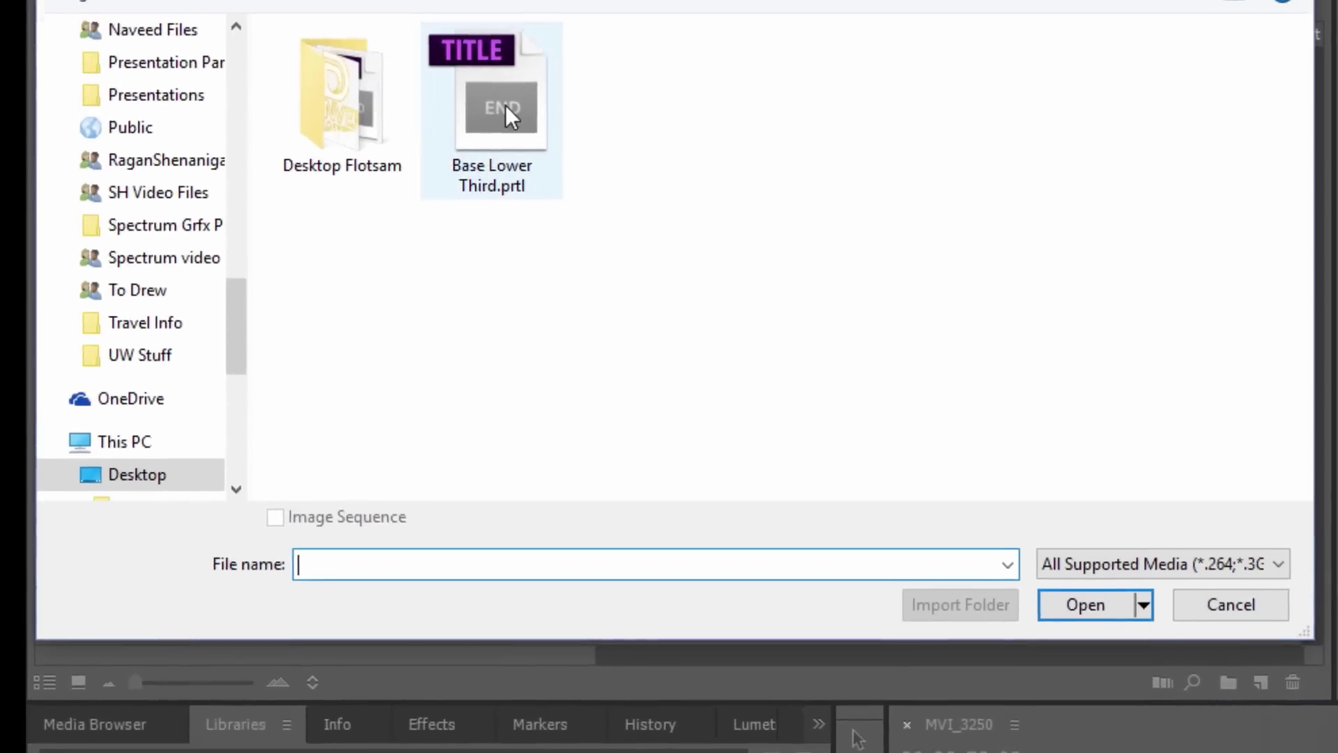
click(504, 105)
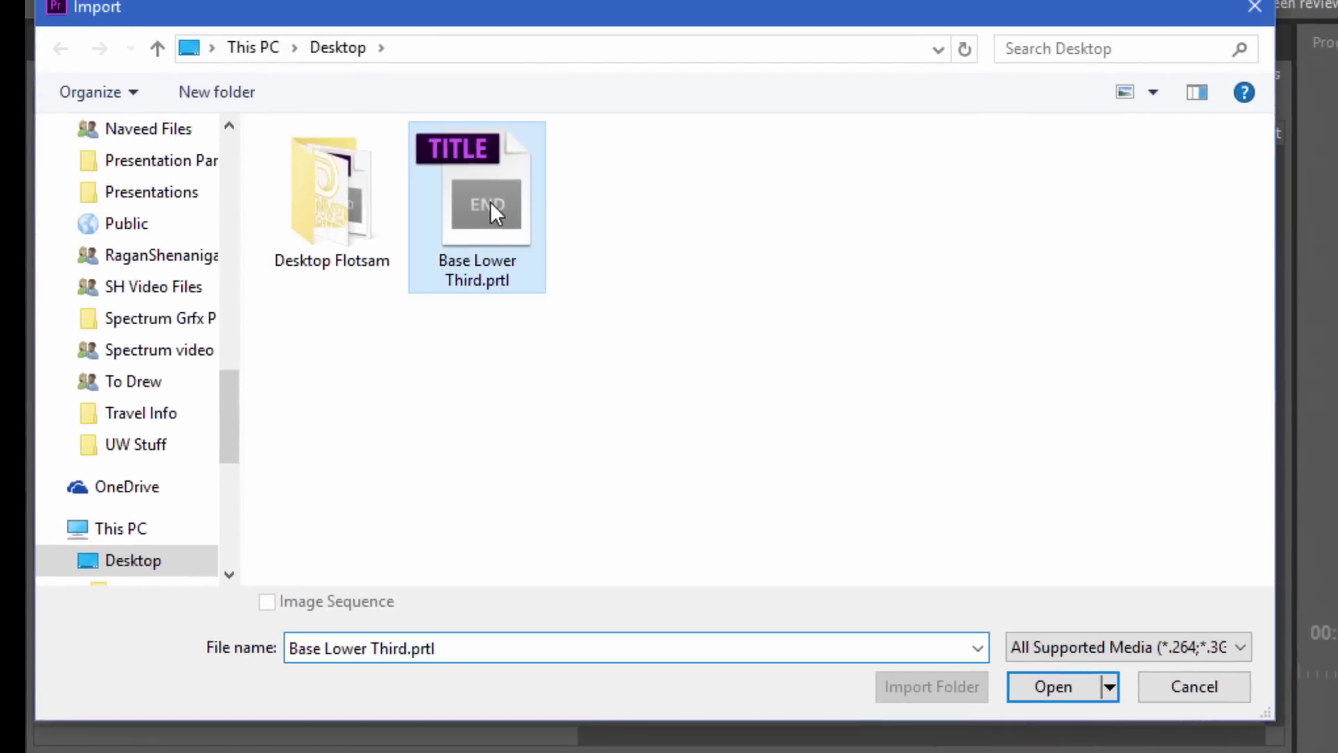
click(1059, 688)
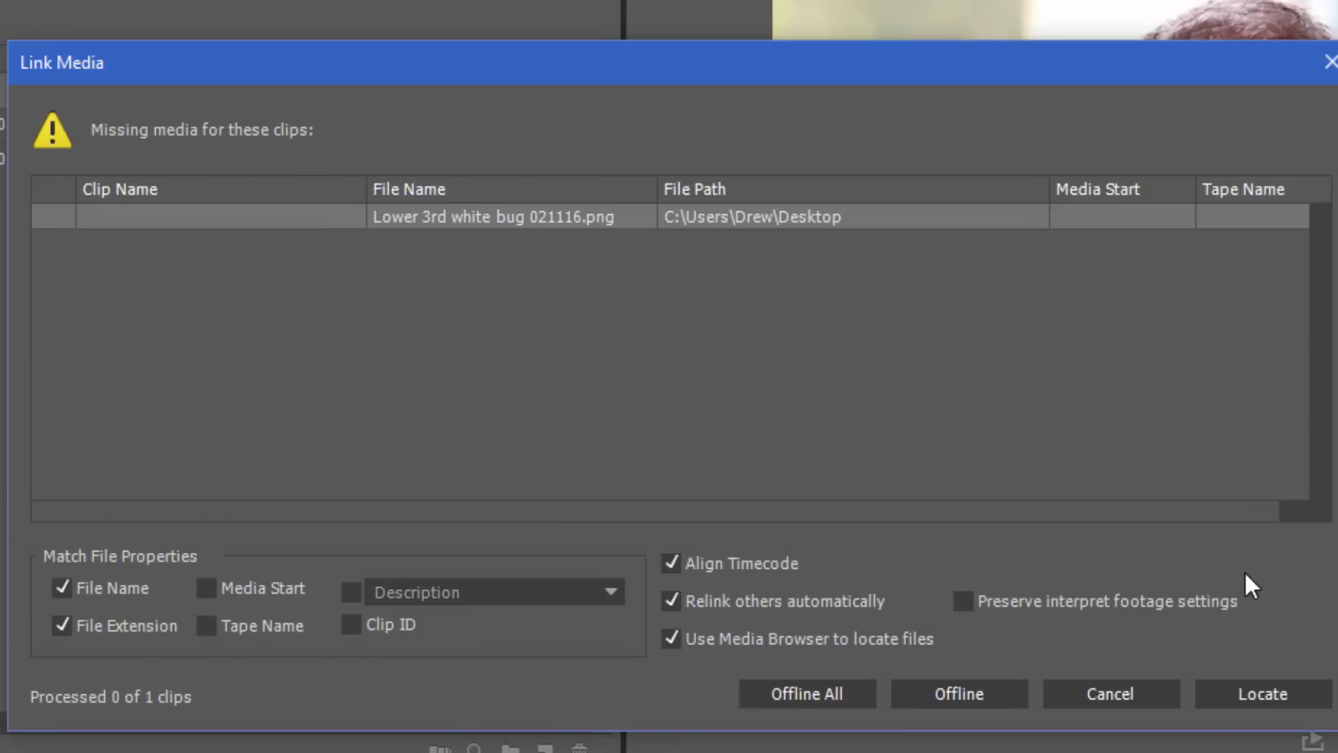
Relink the Denver Water logo from Desktop Flotsam and place Base Lower Third on V2 at the playhead
click(1261, 695)
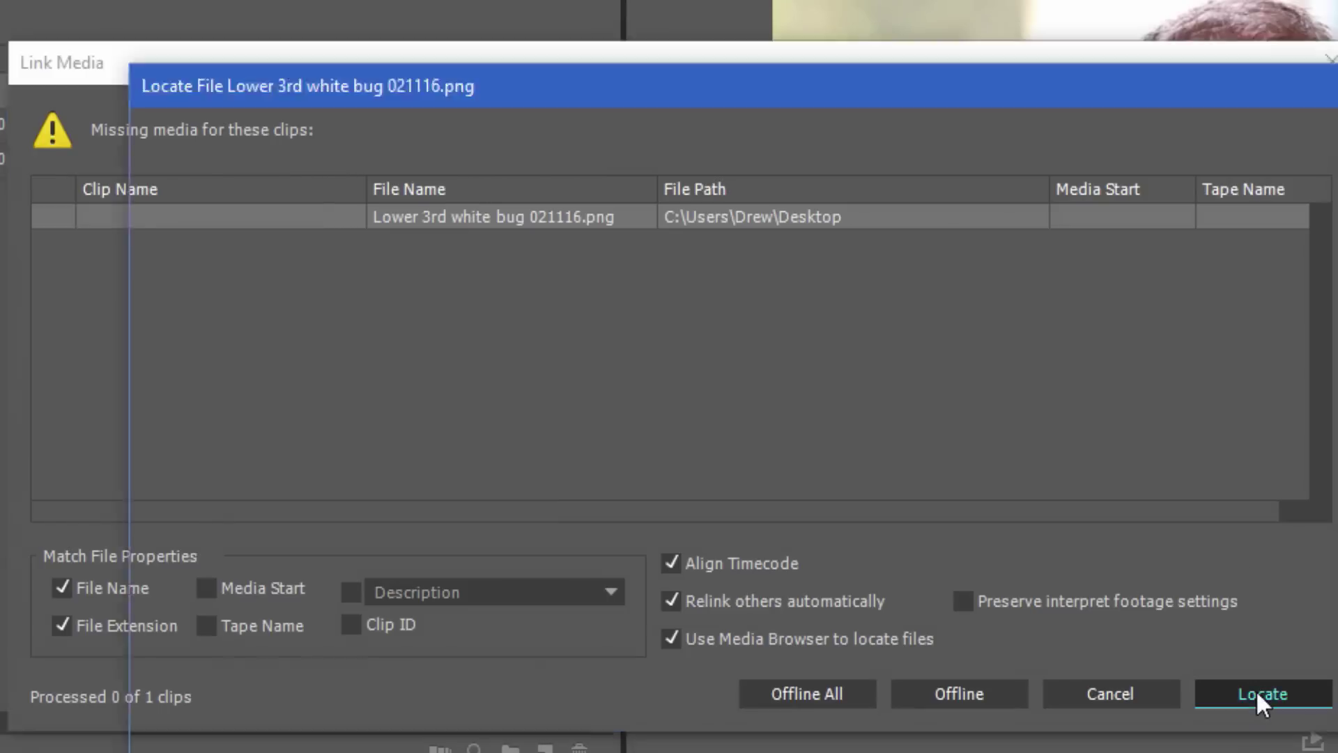
double_click(773, 335)
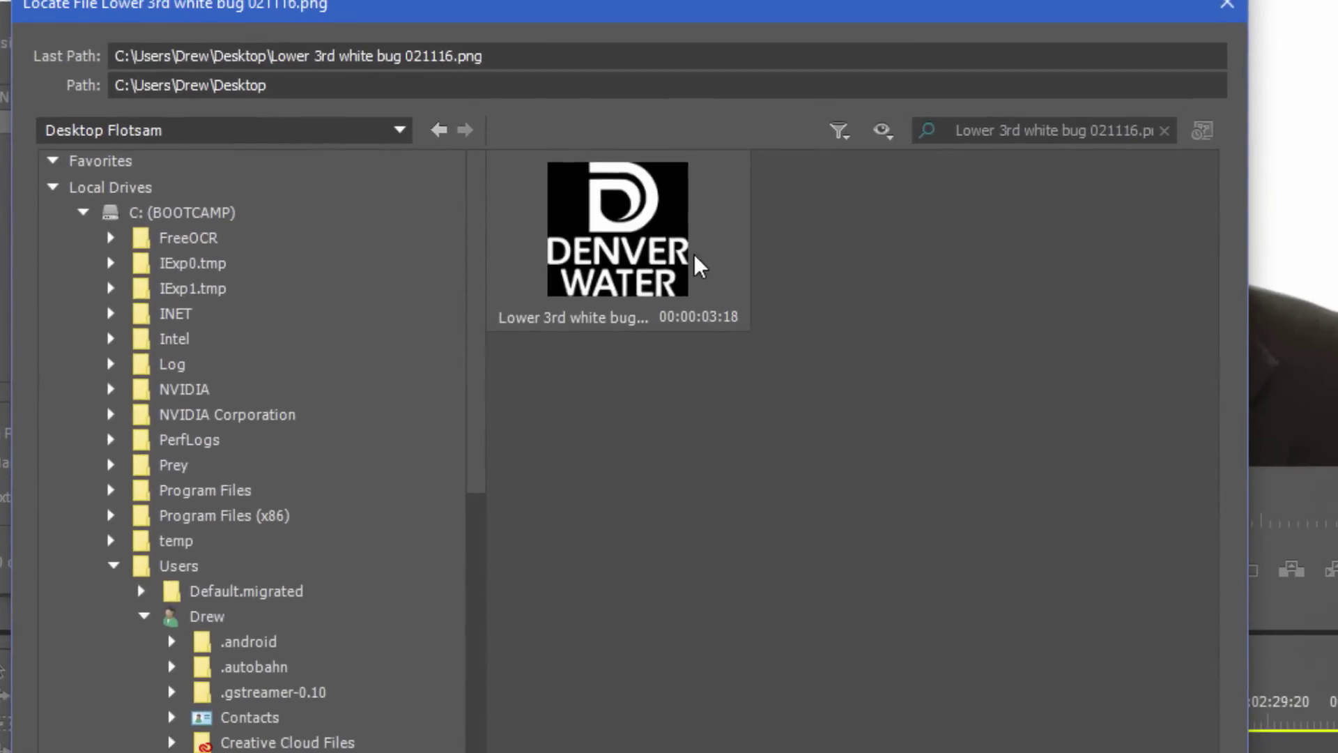
click(635, 245)
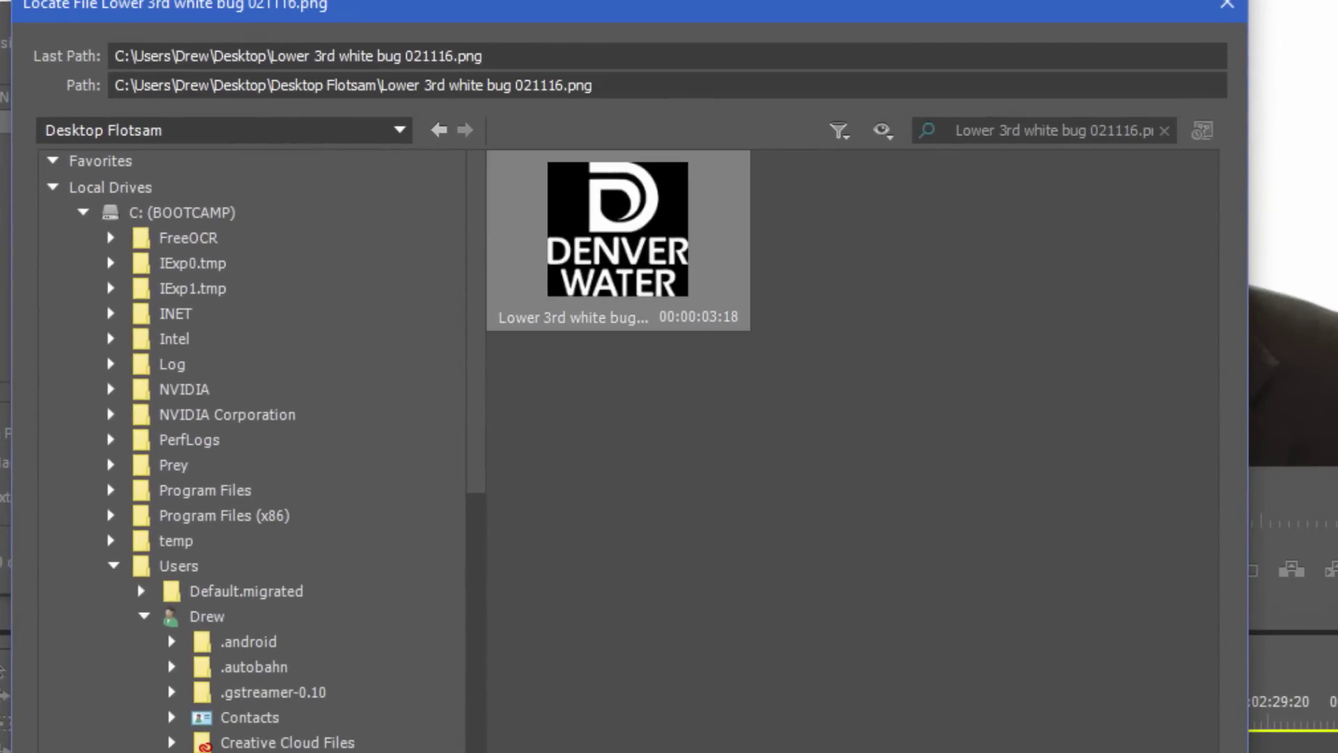
key(Return)
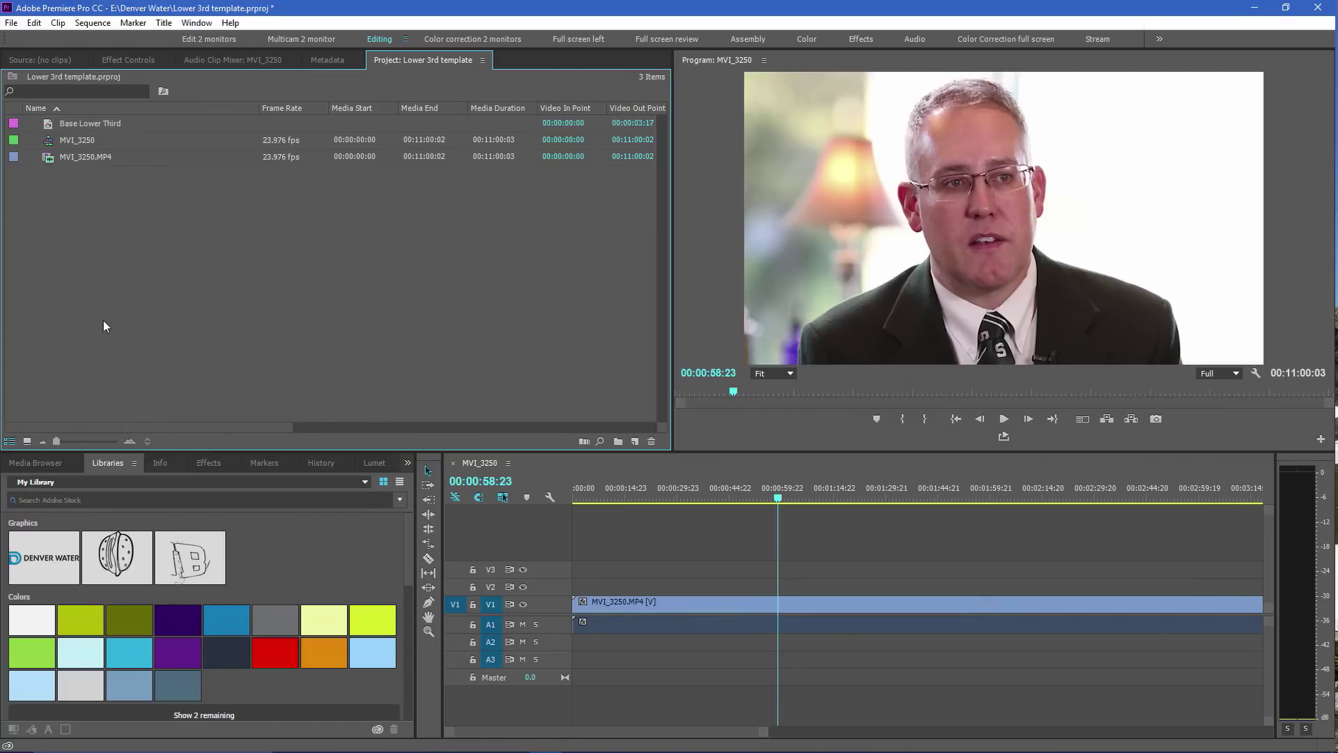
drag(50, 123, 786, 590)
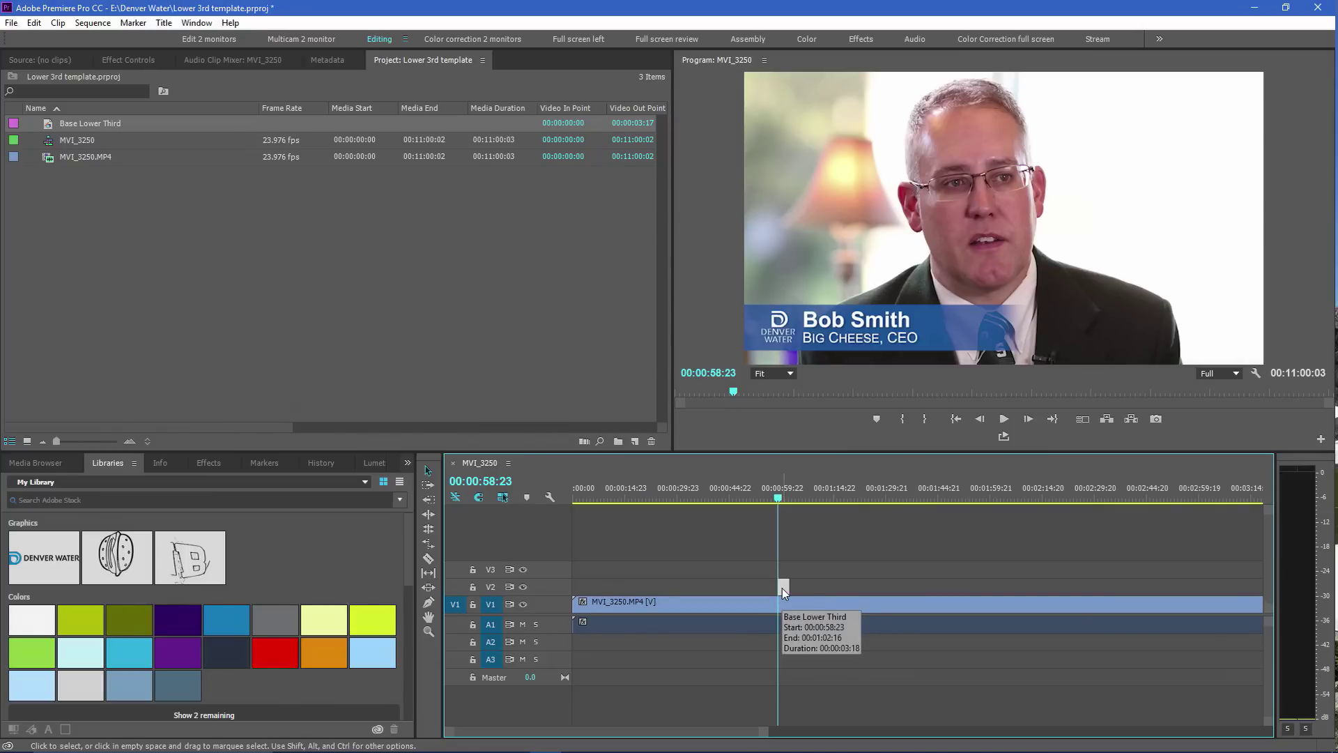
Save the reimported lower third as a user template named 'Base Lower Third 2'
double_click(782, 587)
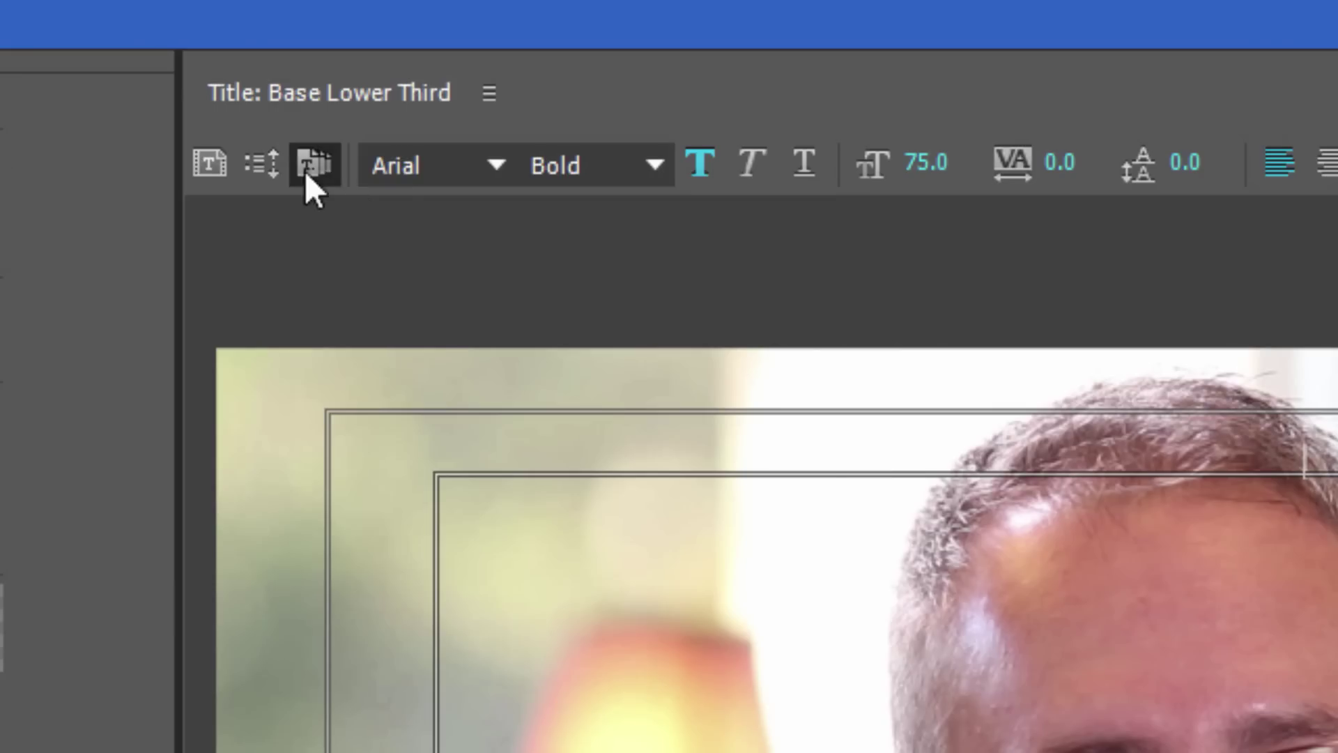
click(177, 115)
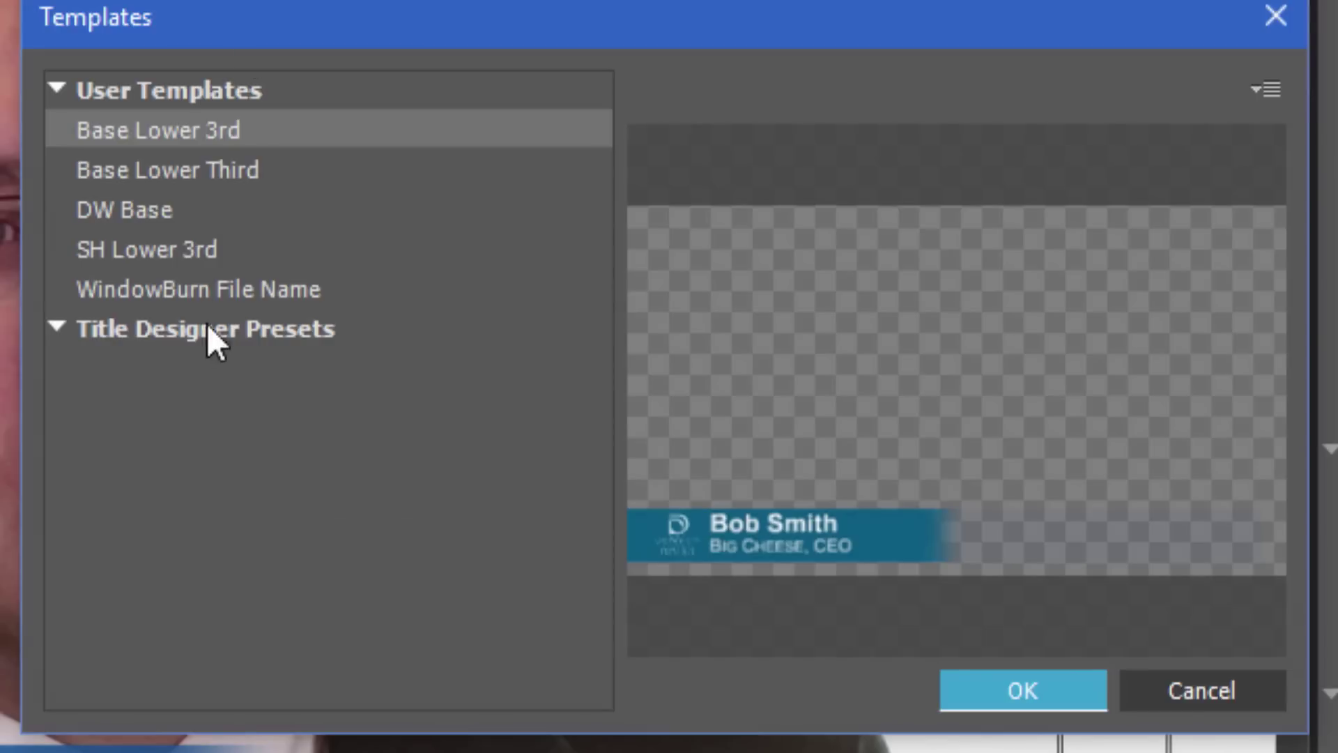
click(1274, 90)
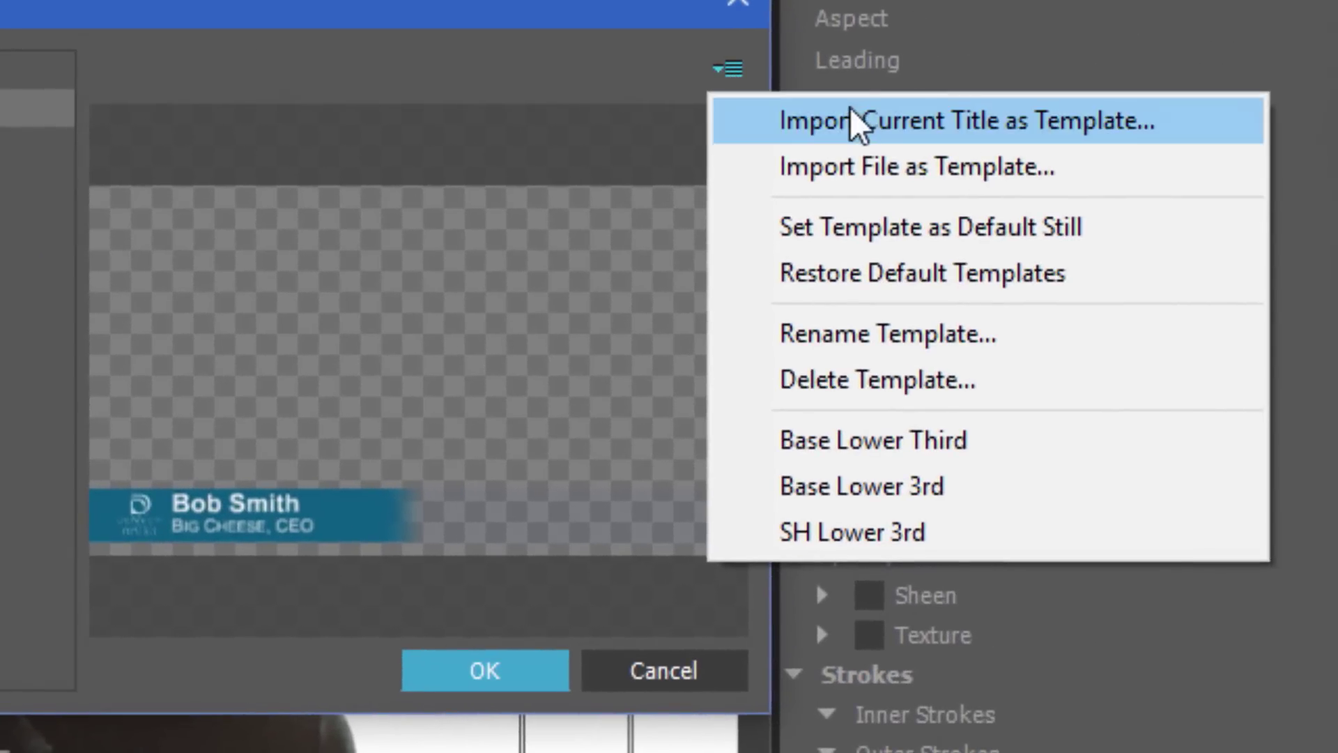
click(844, 133)
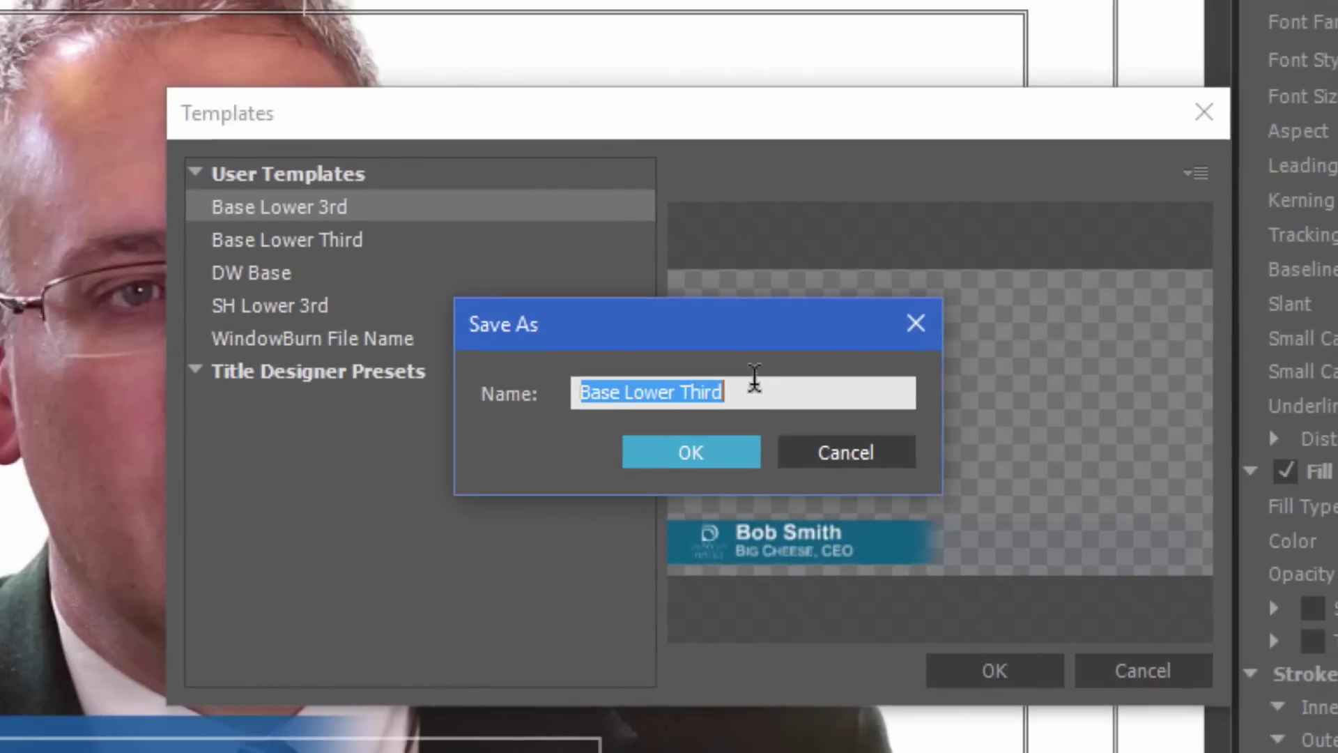
click(751, 382)
text(2)
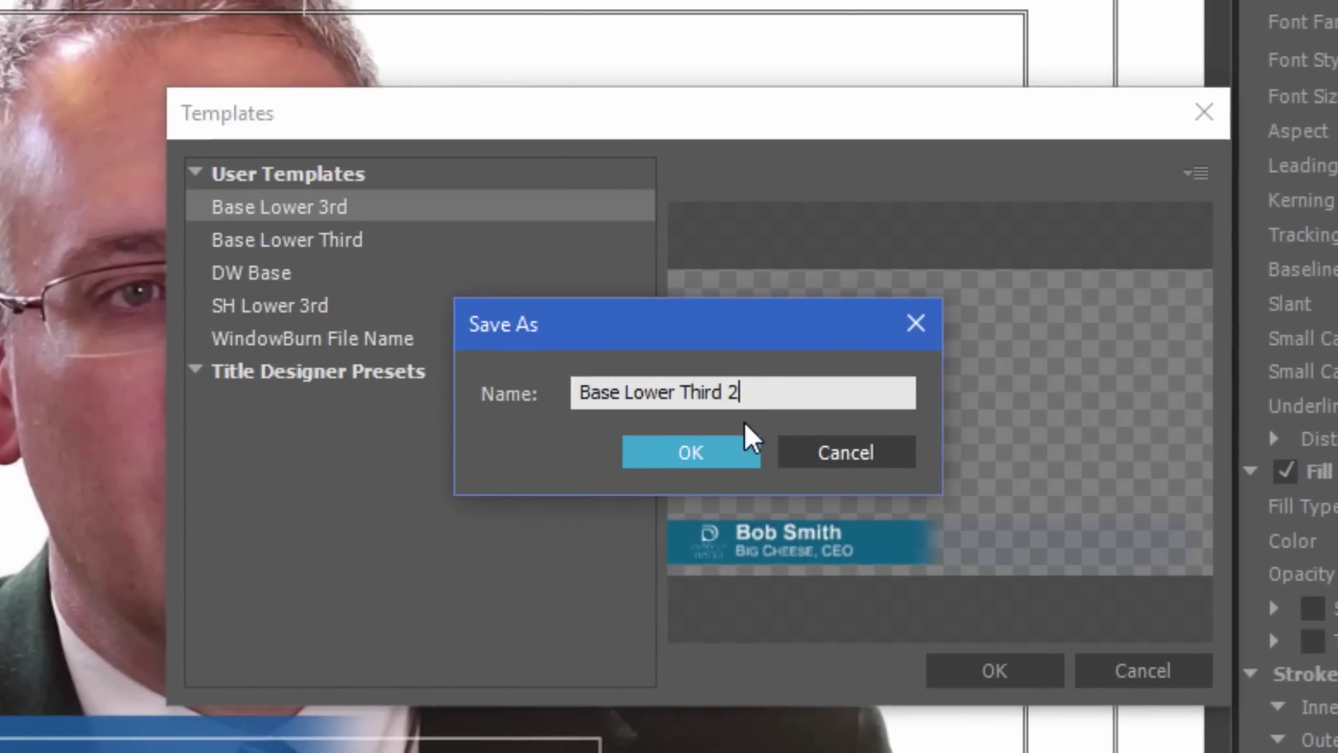
click(754, 462)
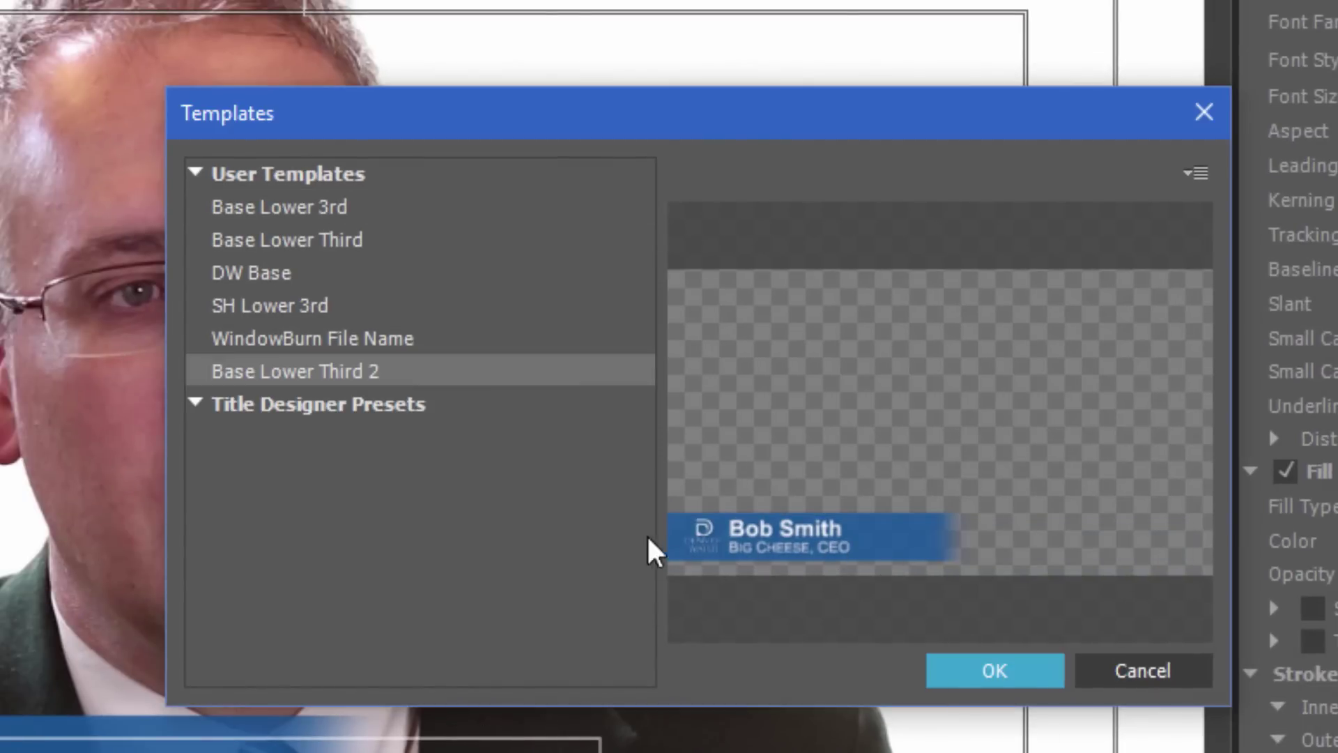
click(1030, 672)
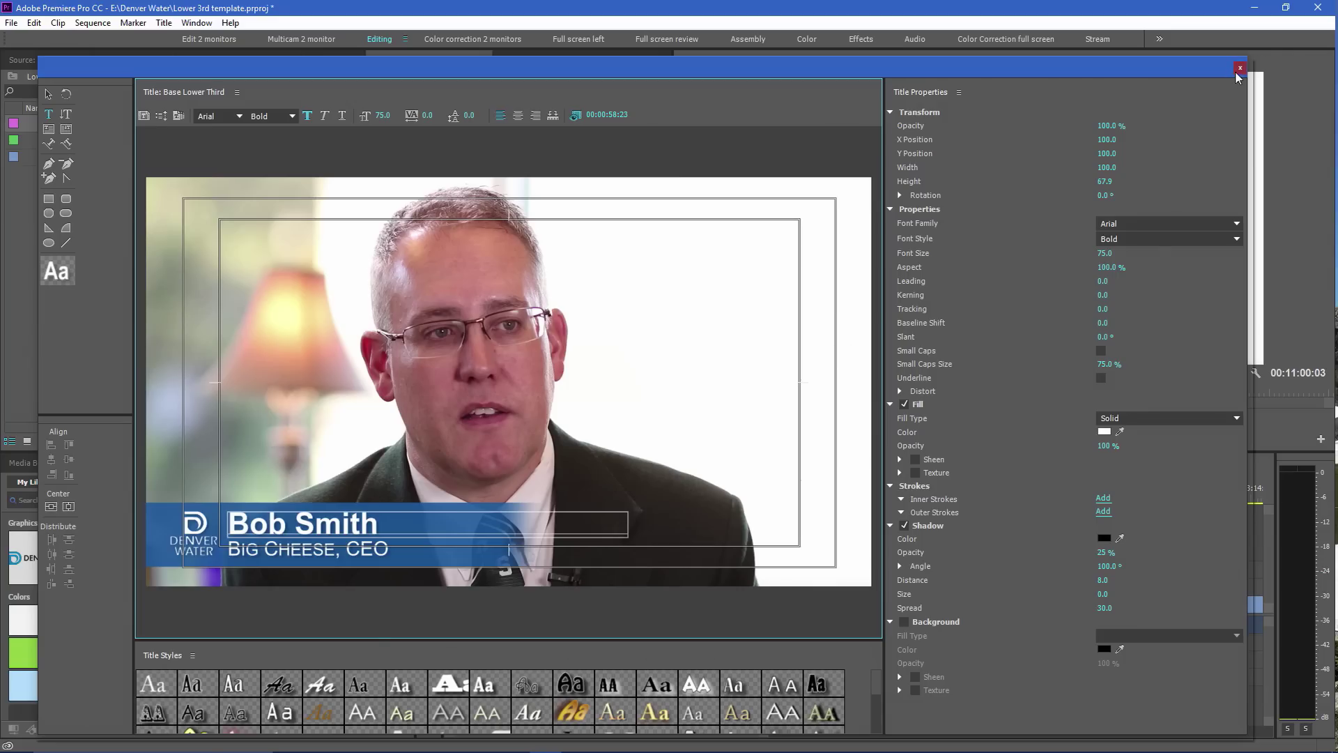
Close the Titler and move the playhead along the sequence over the lower third
click(1239, 69)
click(814, 488)
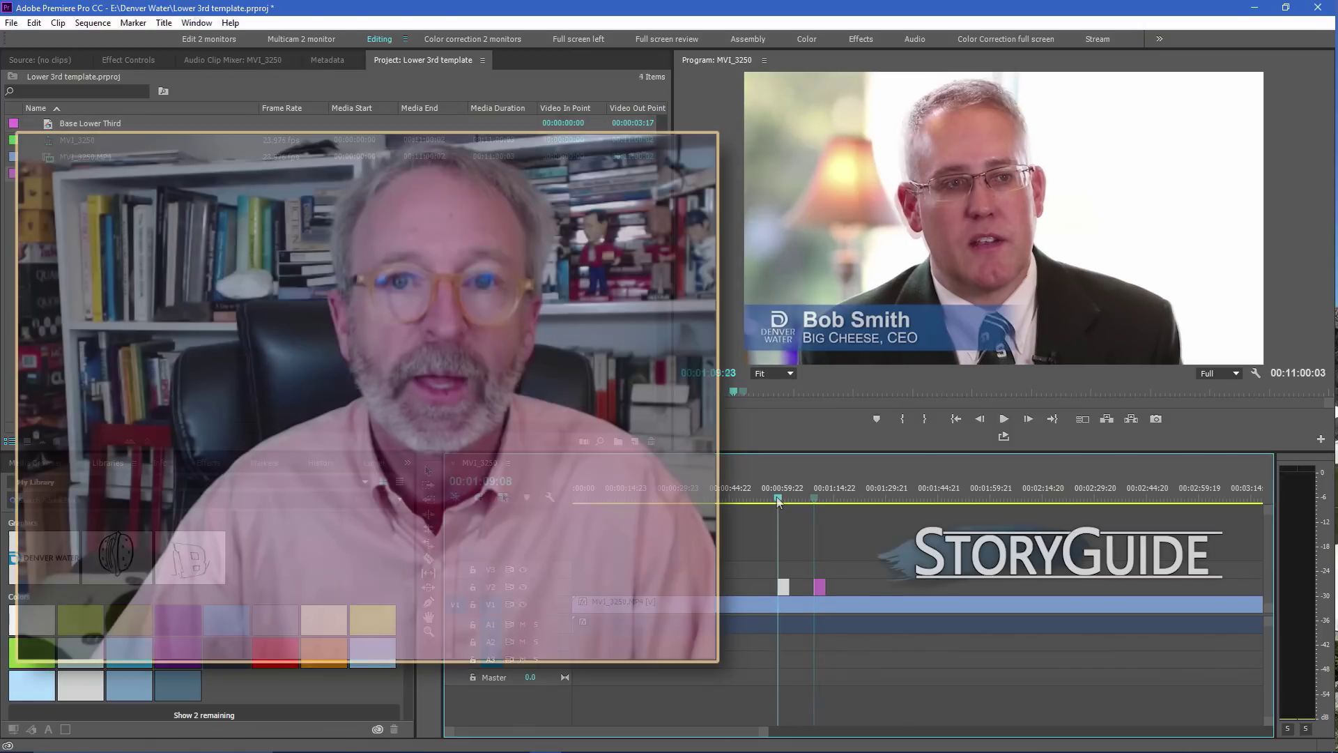
click(776, 497)
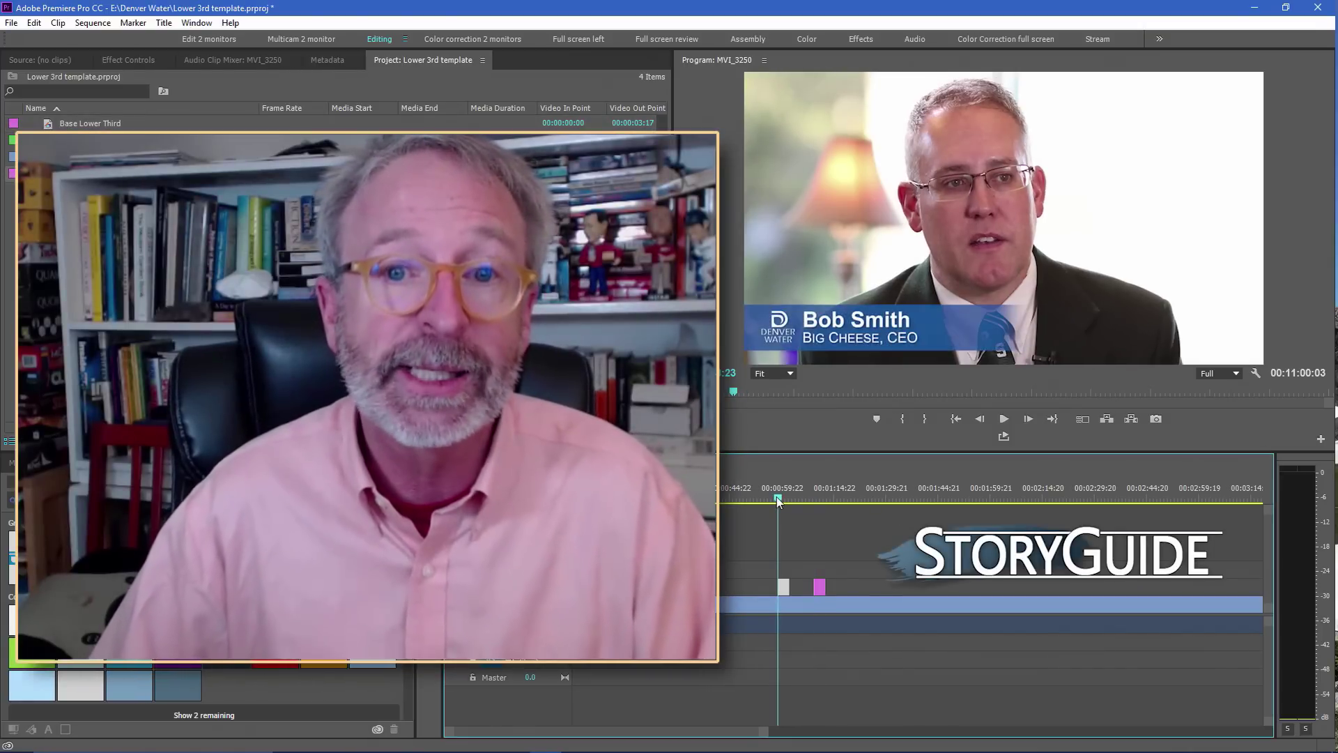